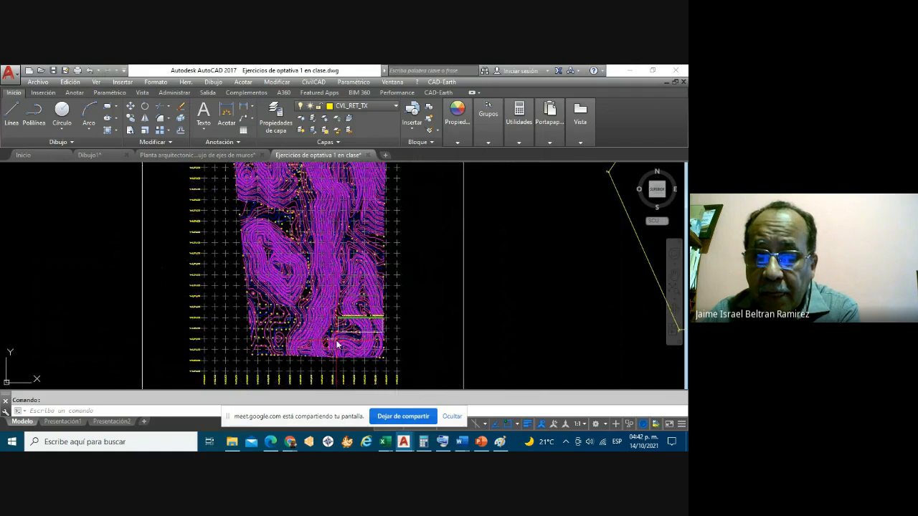
Step: Examine the contour lines around the green line and white rectangle in the southeast part of the terrain map
scroll(367, 319, up, 2)
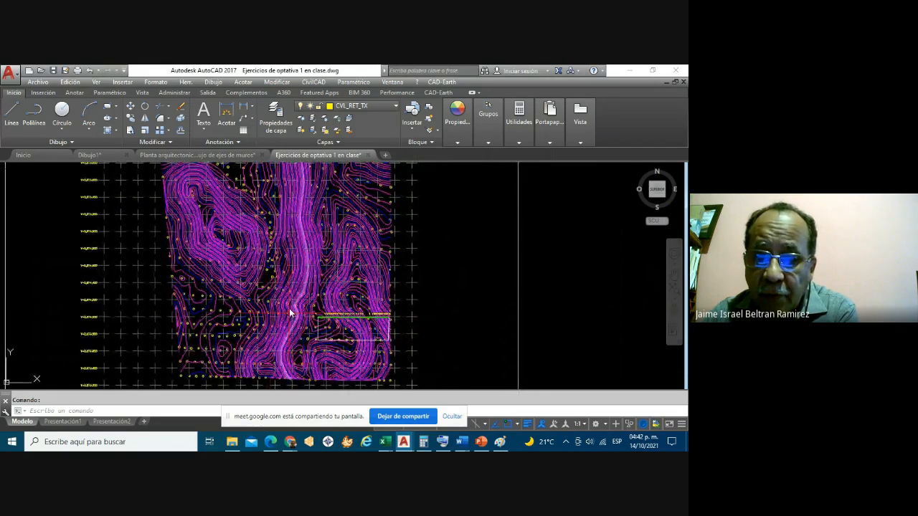
scroll(286, 298, down, 2)
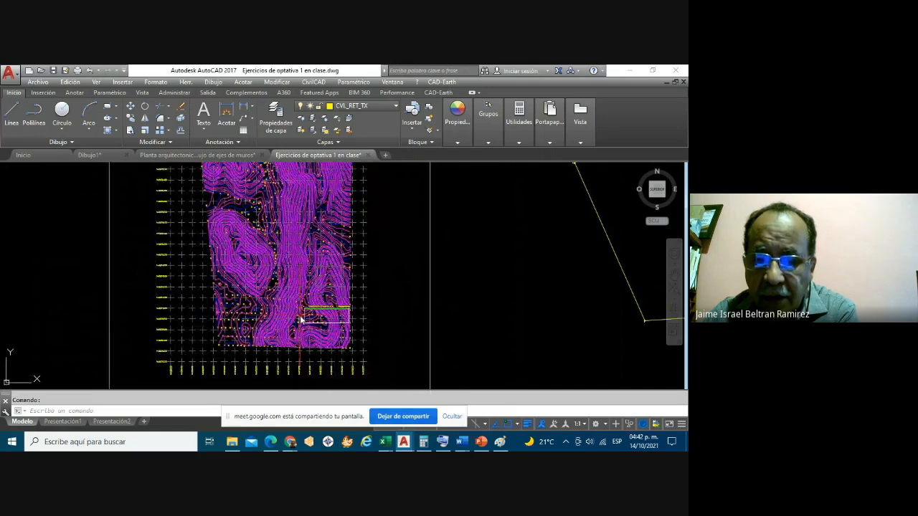
scroll(301, 319, up, 5)
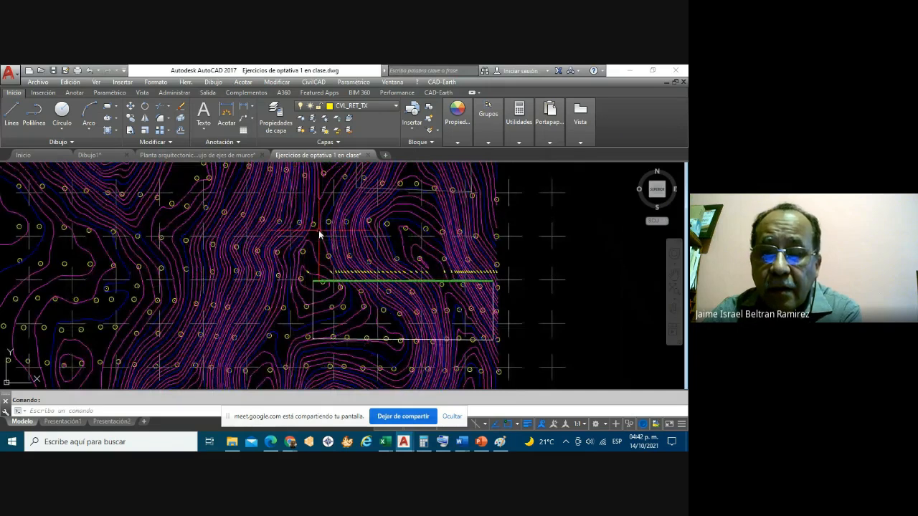
scroll(314, 268, down, 2)
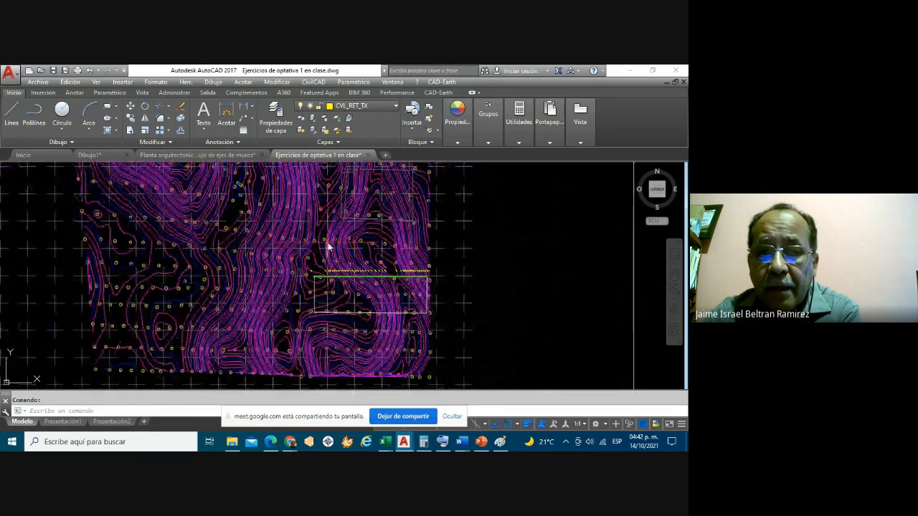
mouse_move(328, 248)
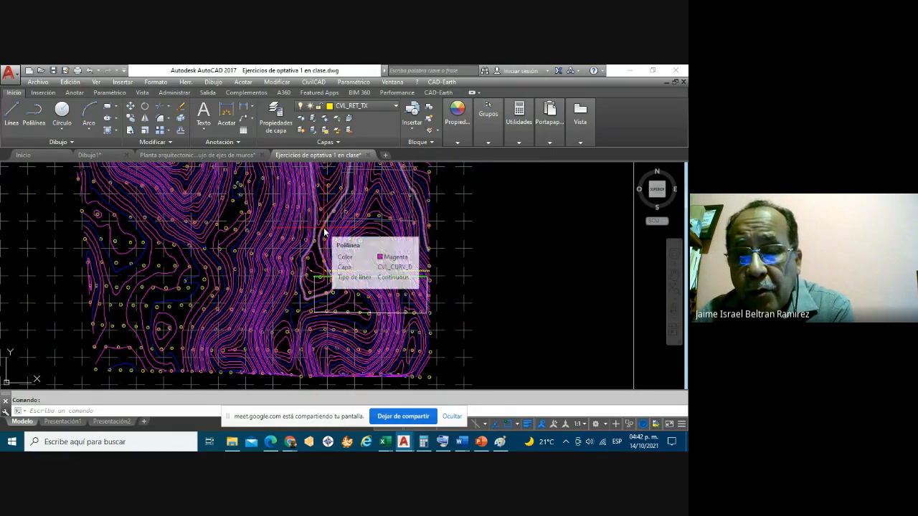
mouse_move(322, 228)
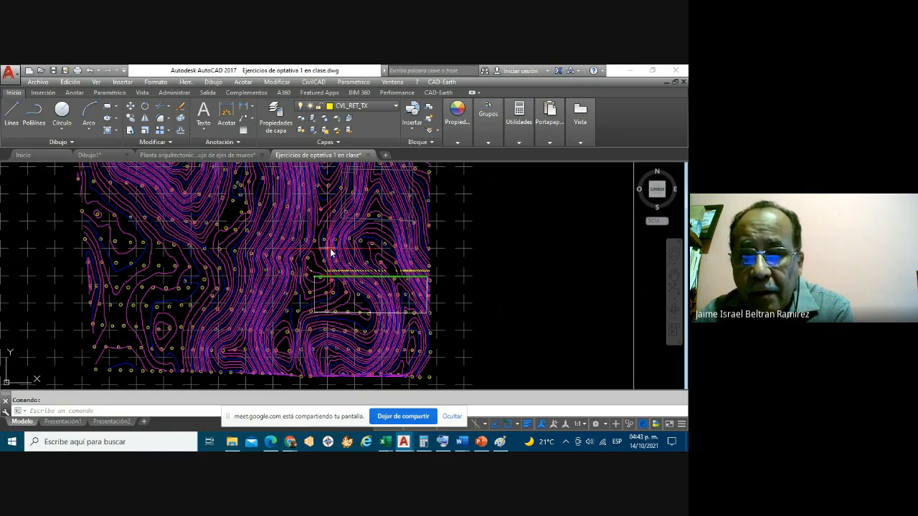
scroll(329, 253, down, 1)
scroll(297, 282, up, 2)
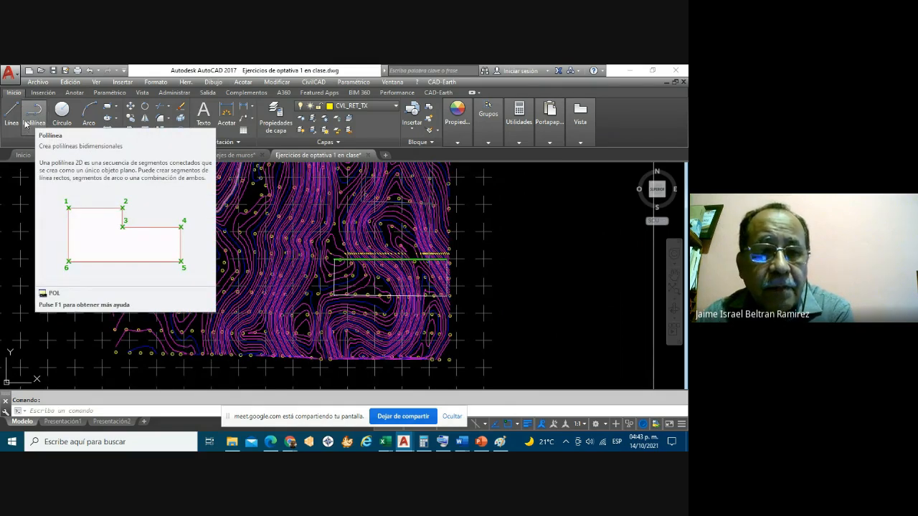
Step: Start a polyline southwest of the white rectangle and draw its first segment northeast to just above the green line's west end
click(31, 116)
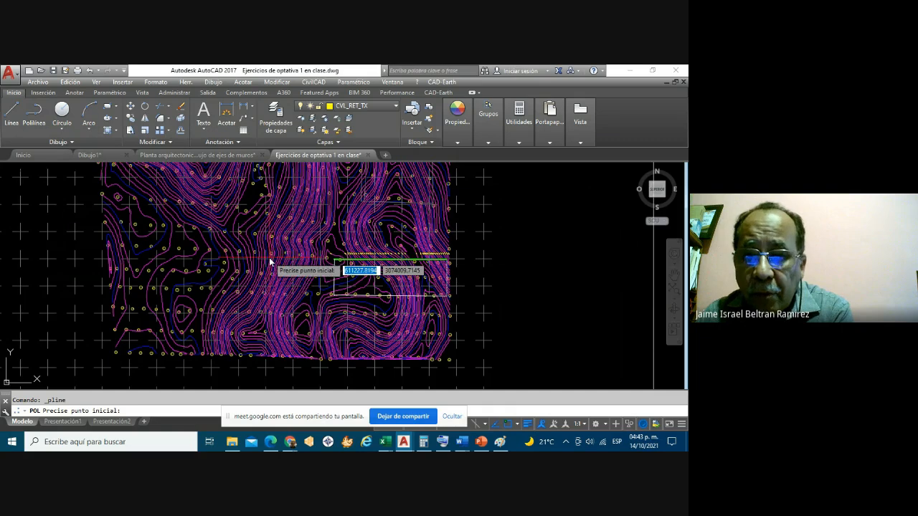
scroll(319, 305, up, 2)
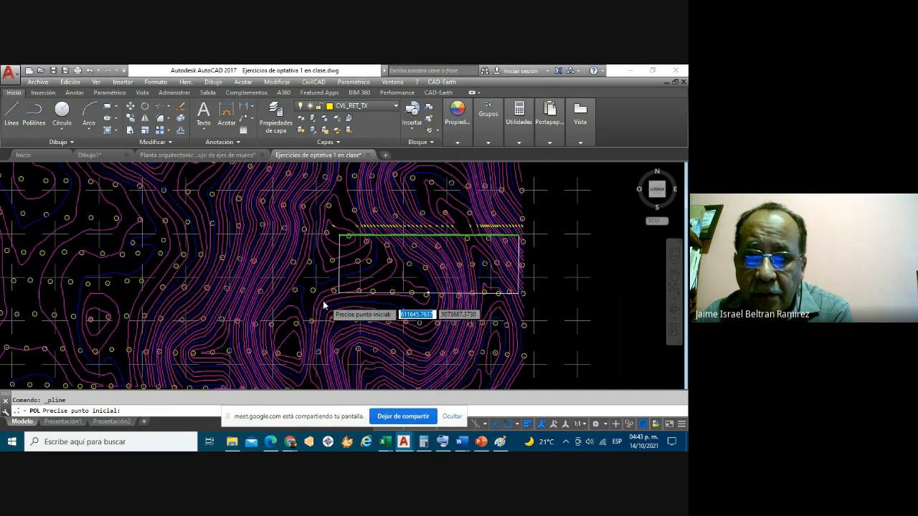
scroll(323, 305, up, 2)
scroll(268, 327, up, 1)
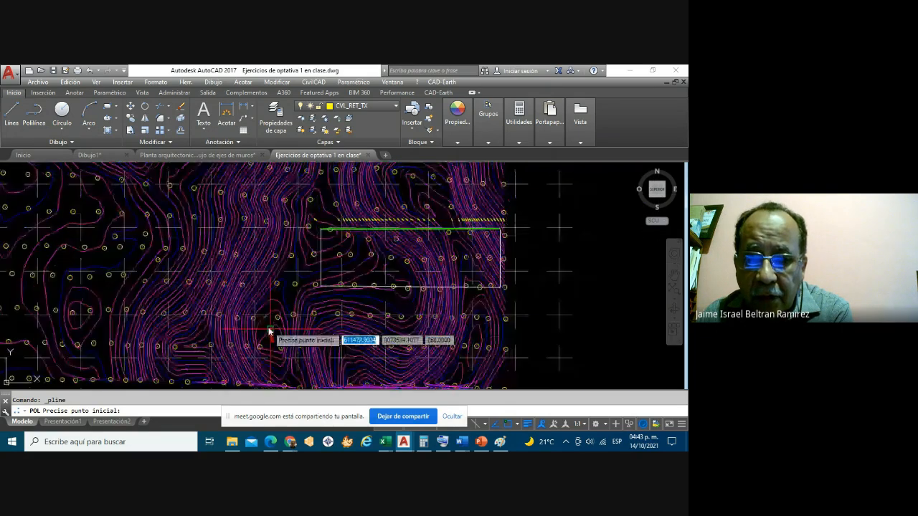
scroll(268, 327, up, 1)
click(264, 325)
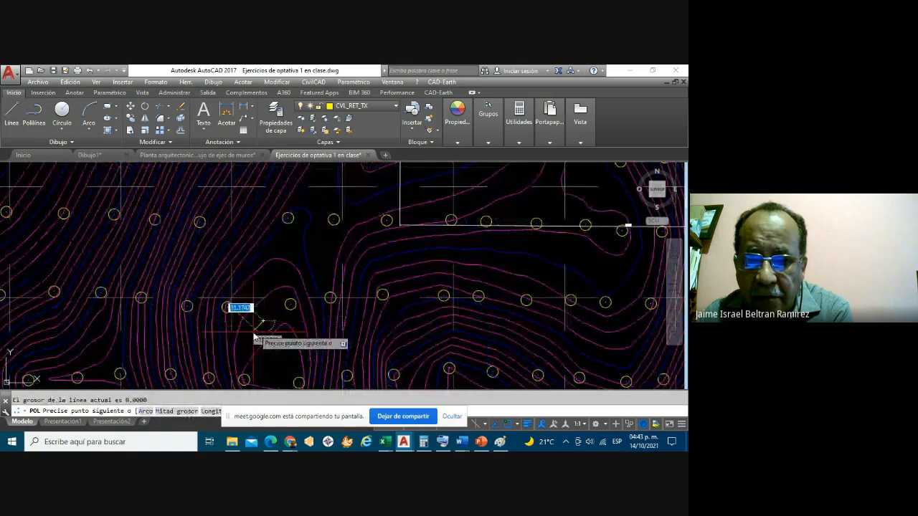
scroll(257, 332, down, 5)
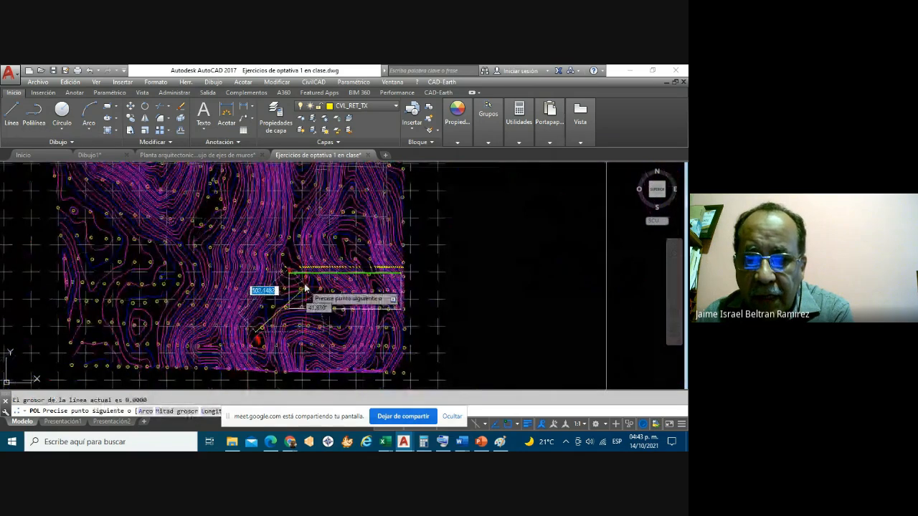
scroll(303, 265, up, 5)
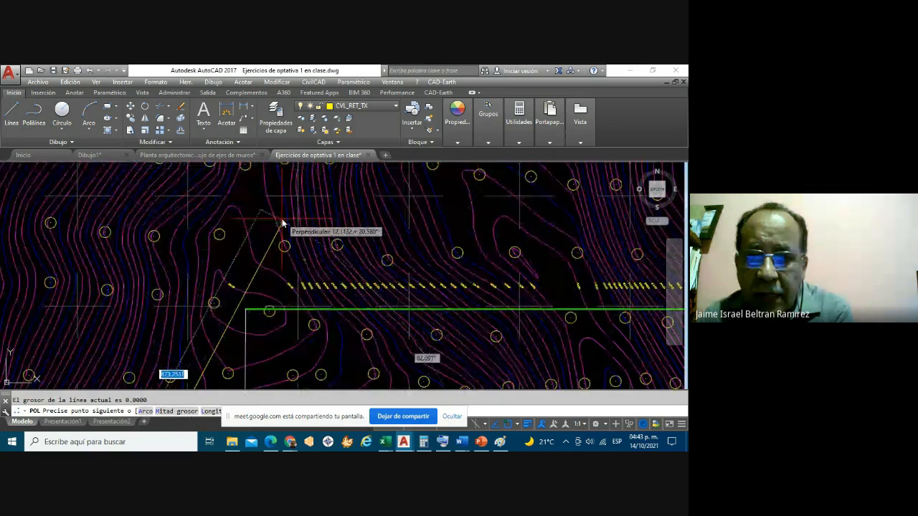
click(283, 225)
Step: Add a nearly vertical polyline segment north along the east side of the dense contour band, and hide the screen-sharing notice
scroll(276, 326, down, 4)
scroll(277, 325, down, 2)
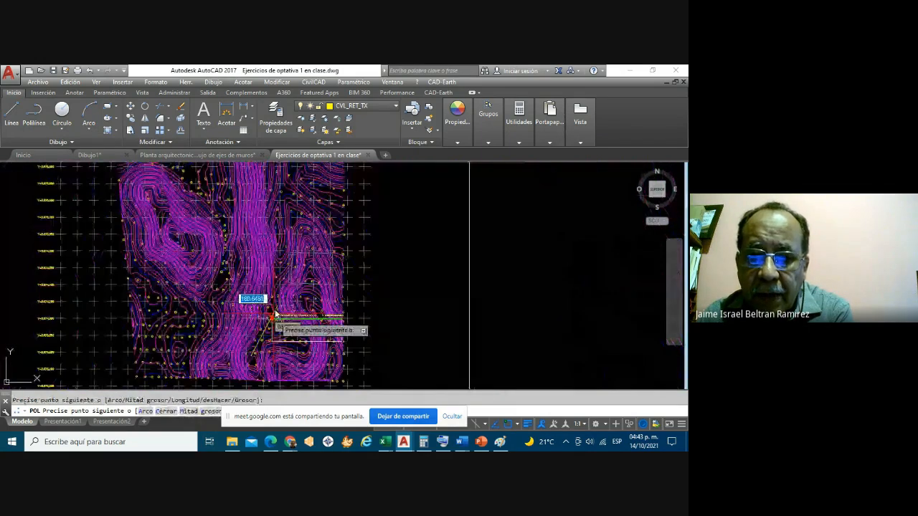
scroll(278, 242, up, 3)
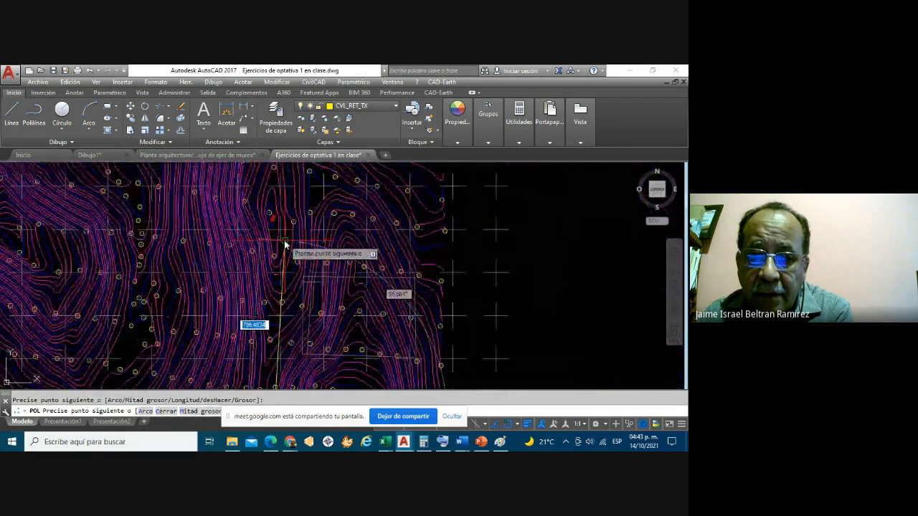
scroll(284, 247, down, 1)
scroll(284, 247, down, 1)
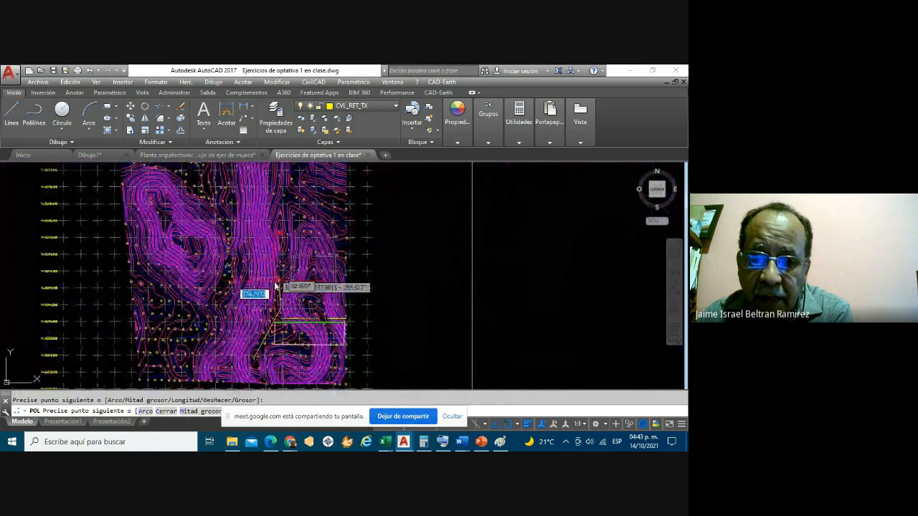
scroll(285, 284, up, 2)
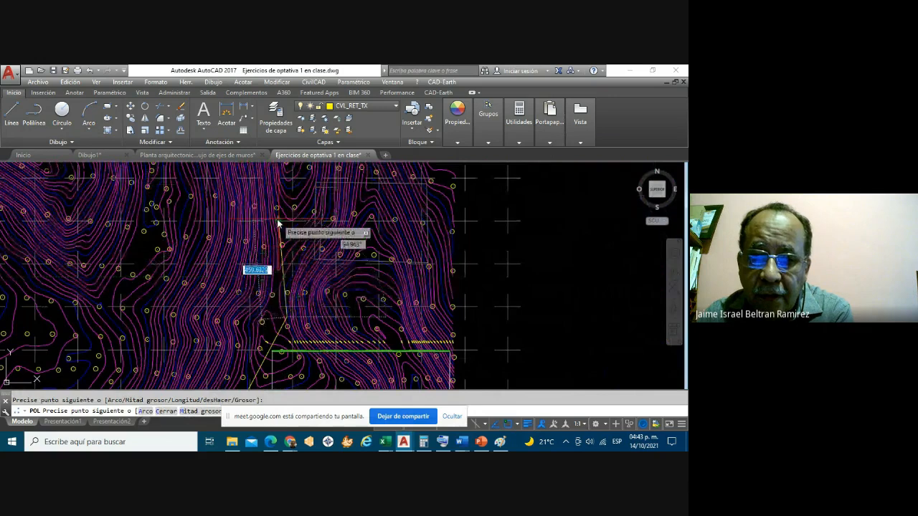
scroll(285, 266, down, 3)
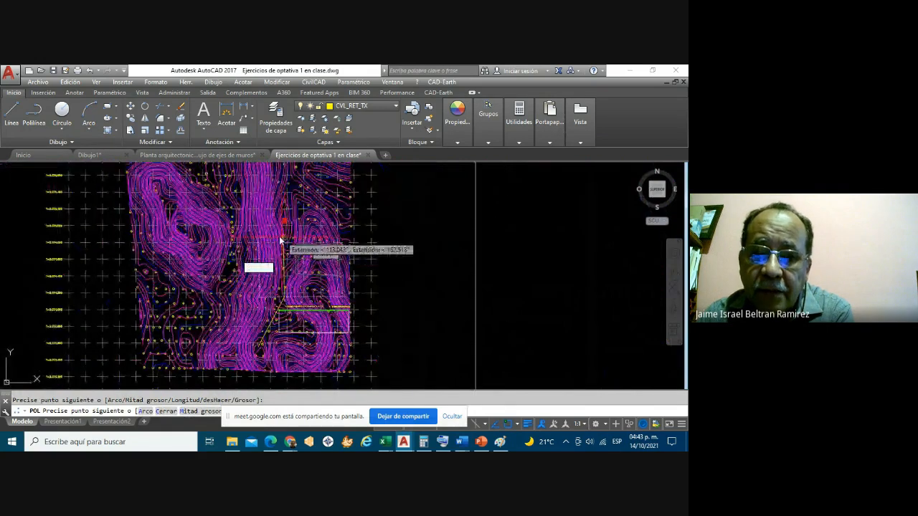
scroll(276, 234, up, 3)
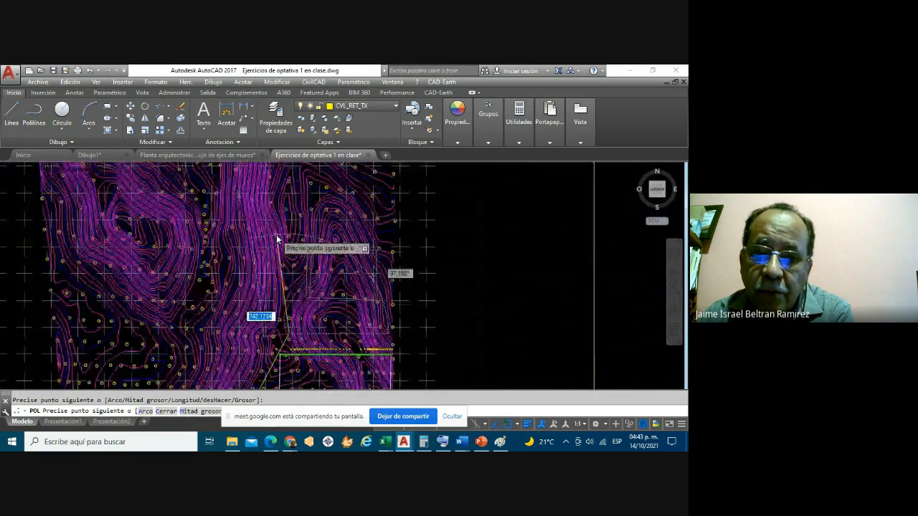
click(456, 416)
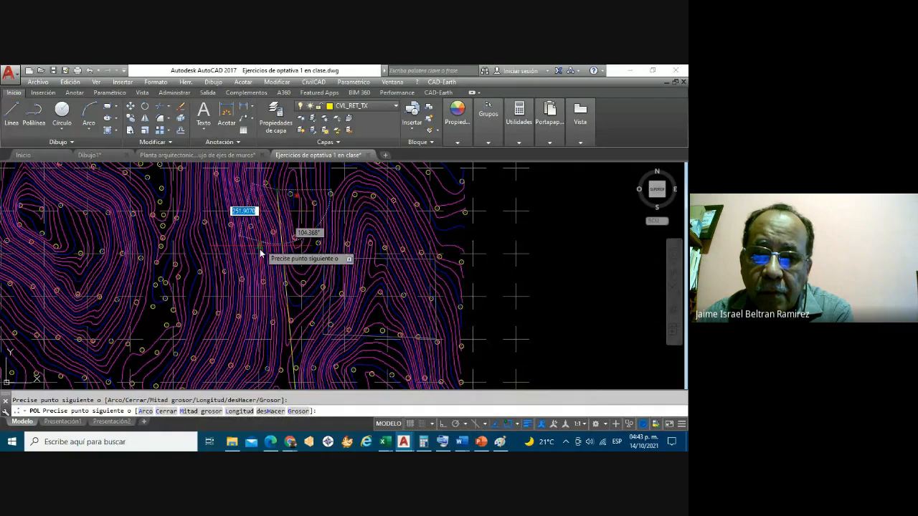
Step: Extend the polyline with one segment northeast and a last one northwest between the northern contours, and finish it there
scroll(272, 260, down, 2)
scroll(276, 262, down, 3)
scroll(285, 240, down, 2)
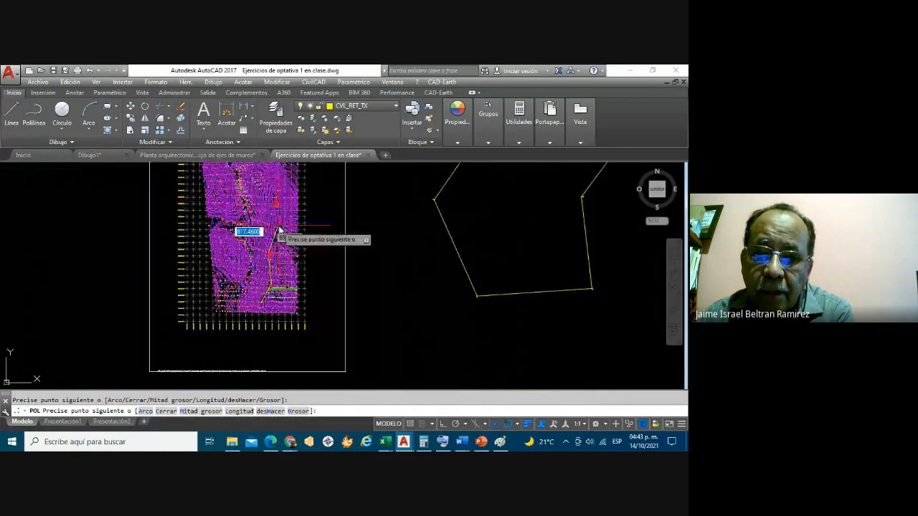
scroll(289, 213, up, 4)
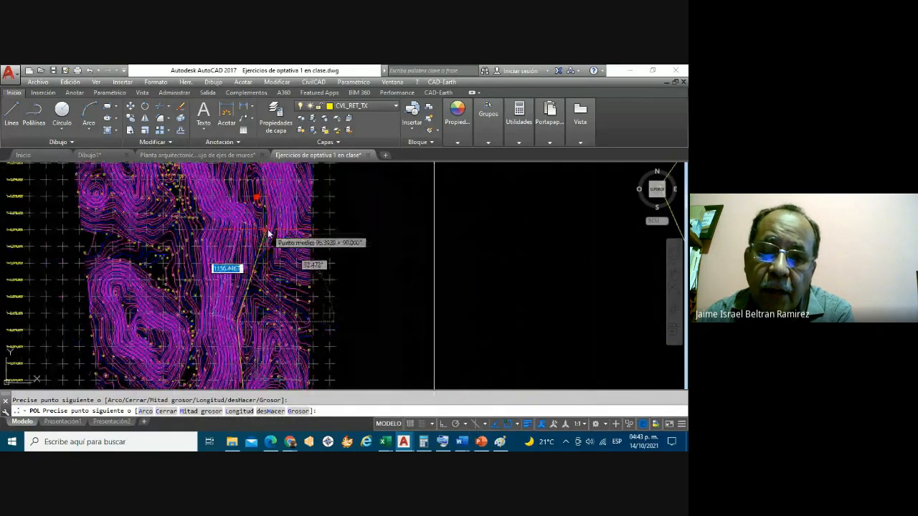
scroll(276, 283, down, 3)
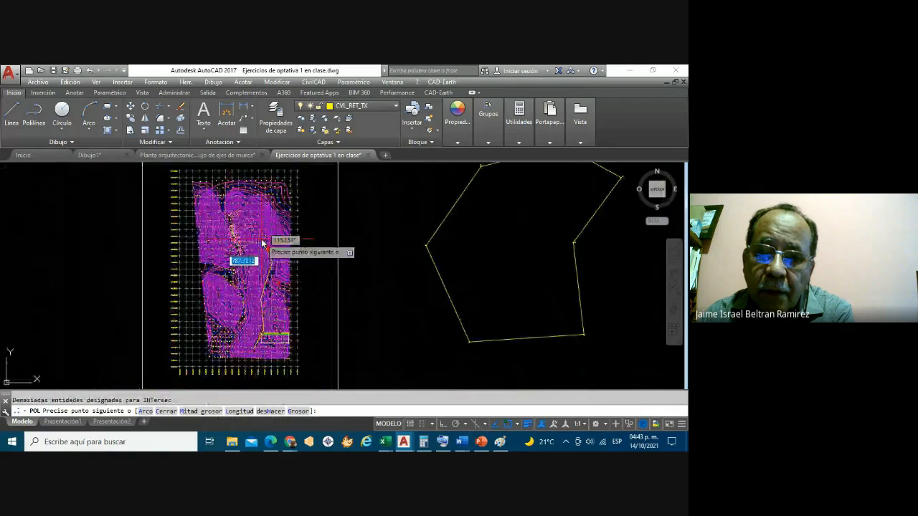
scroll(268, 240, up, 3)
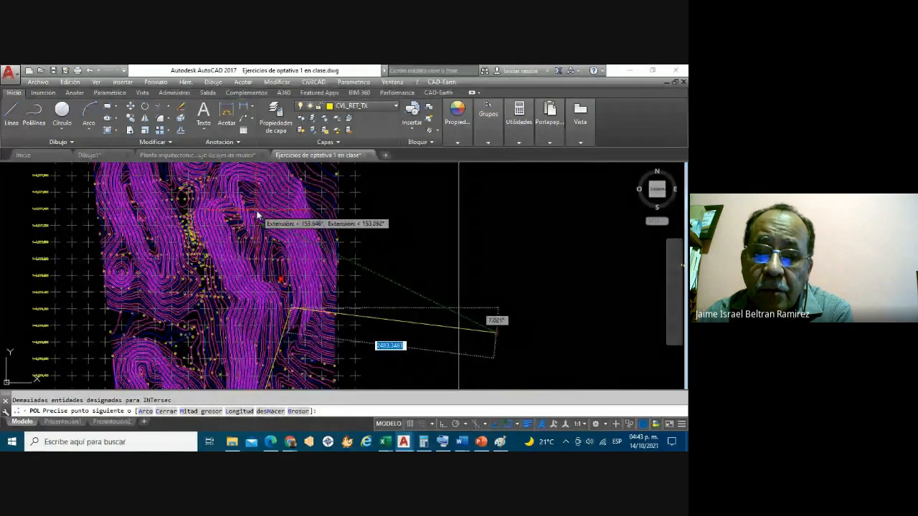
scroll(231, 195, up, 2)
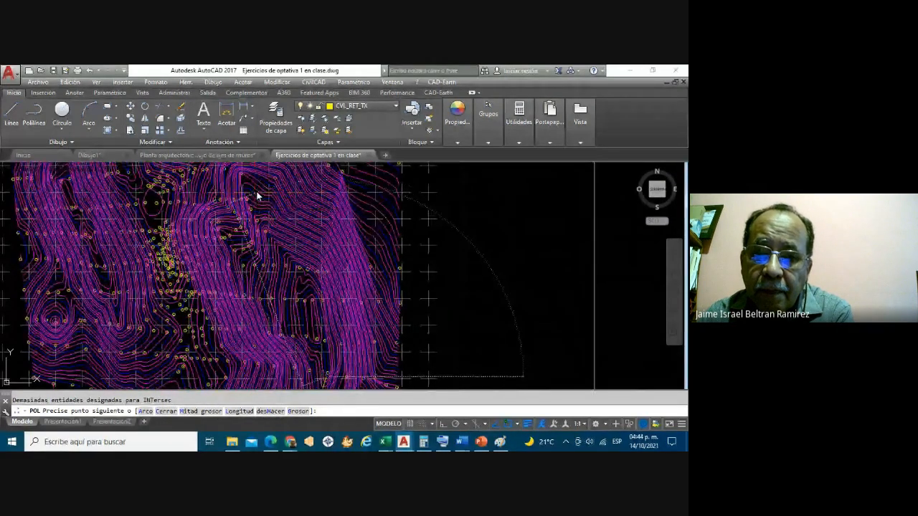
click(255, 194)
key(Escape)
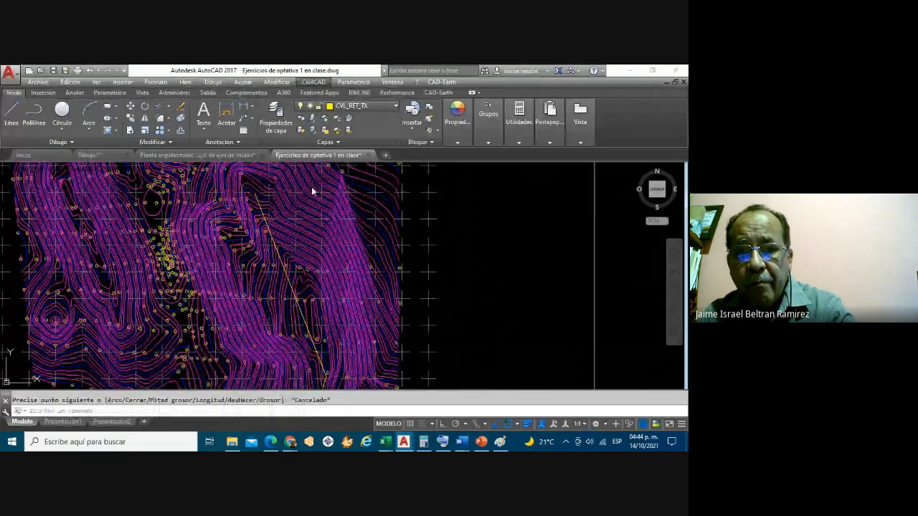
Step: Examine how the drawn polyline runs across the contours, from its southern start point to its northern bends
scroll(289, 218, down, 5)
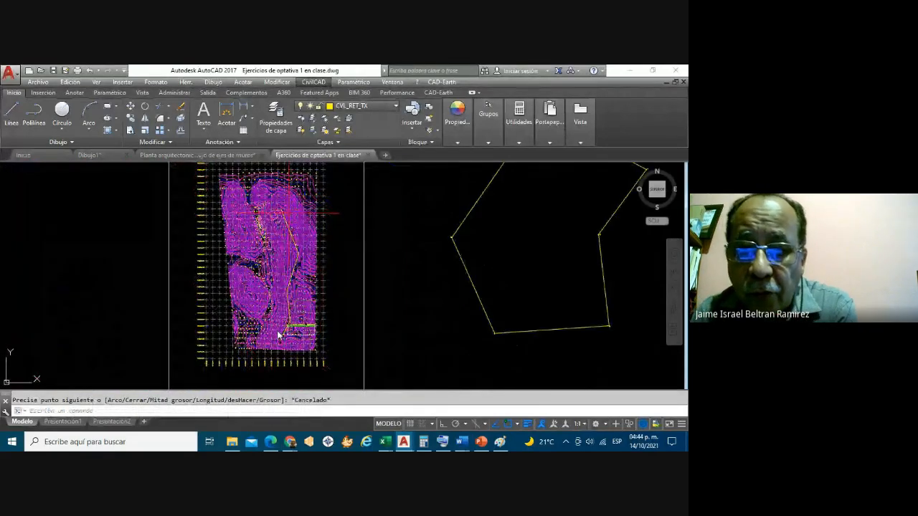
scroll(276, 343, up, 6)
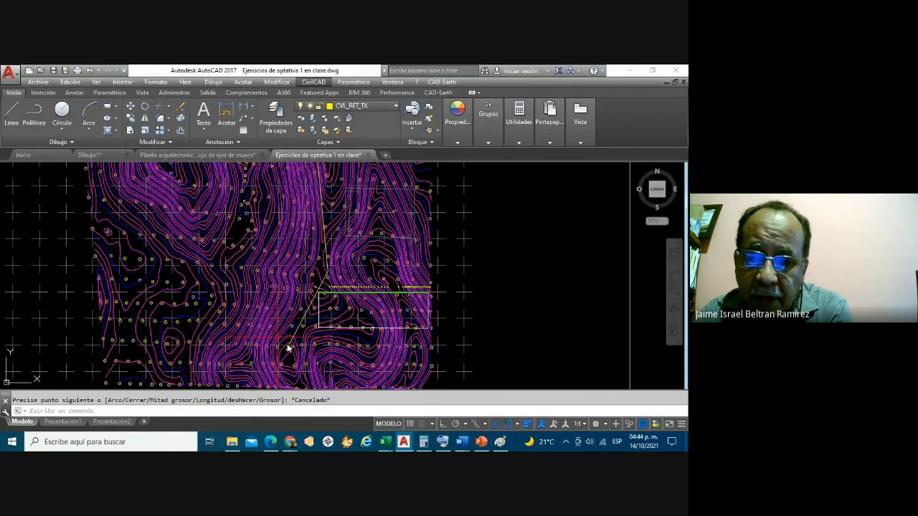
scroll(281, 310, down, 2)
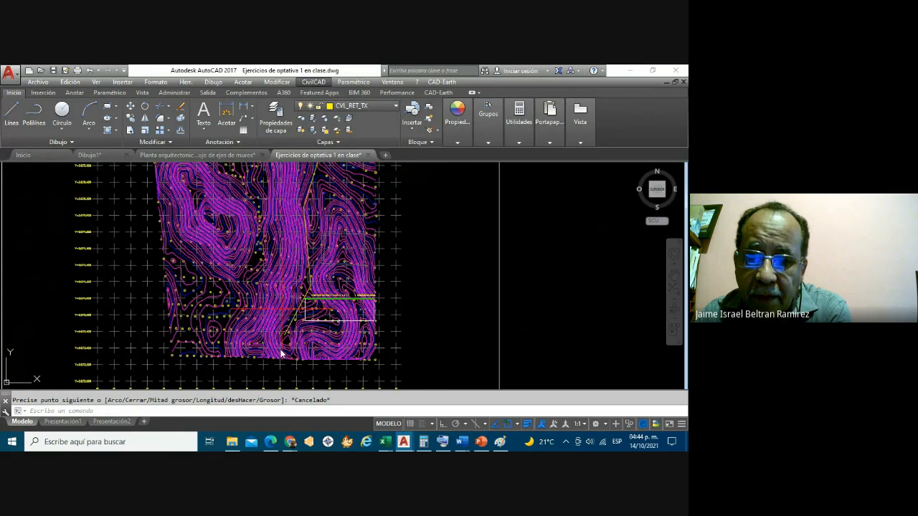
scroll(283, 348, up, 4)
scroll(287, 333, up, 3)
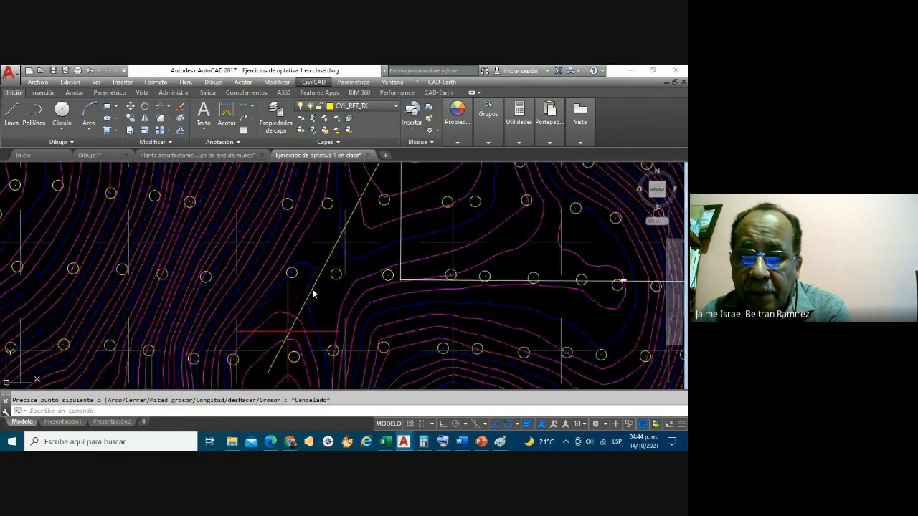
scroll(313, 293, down, 8)
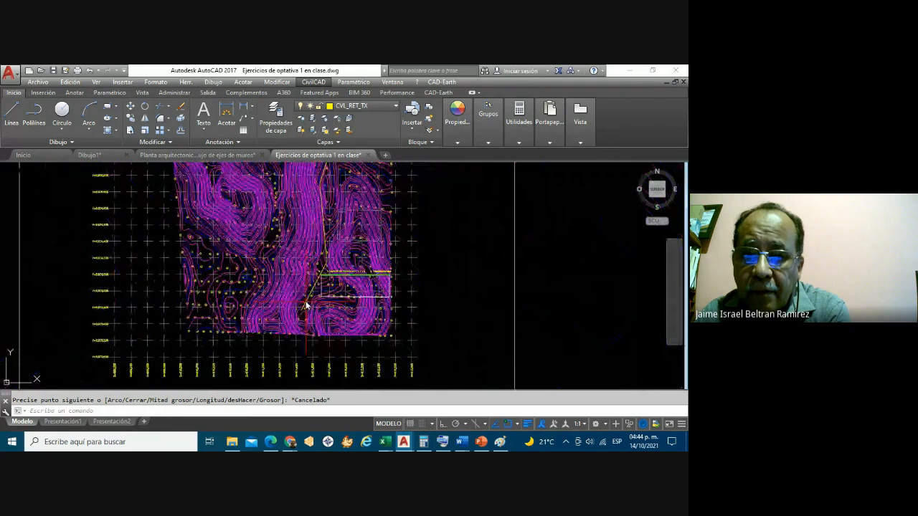
scroll(318, 231, up, 3)
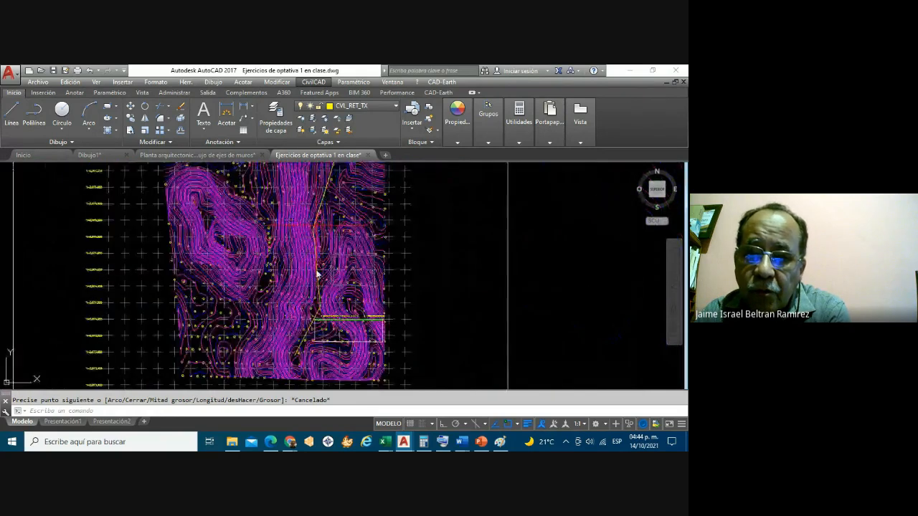
scroll(304, 247, down, 4)
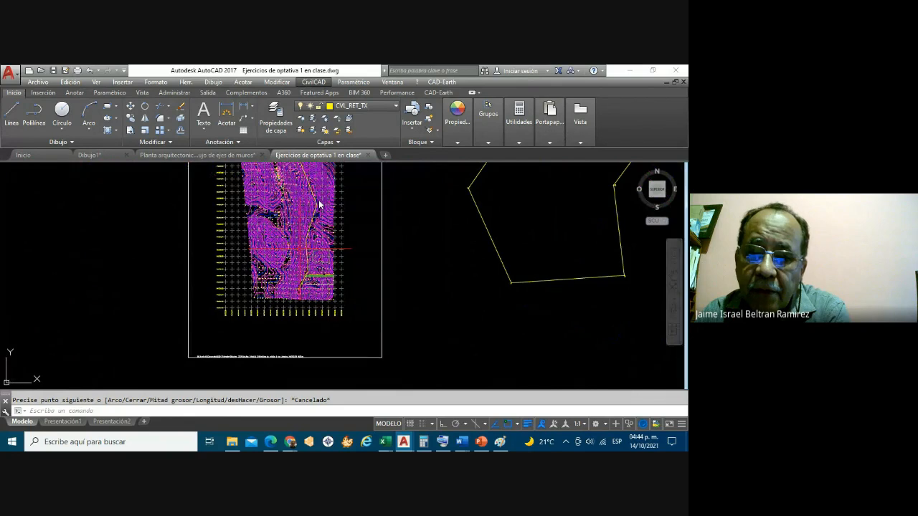
scroll(313, 211, up, 2)
scroll(299, 272, up, 4)
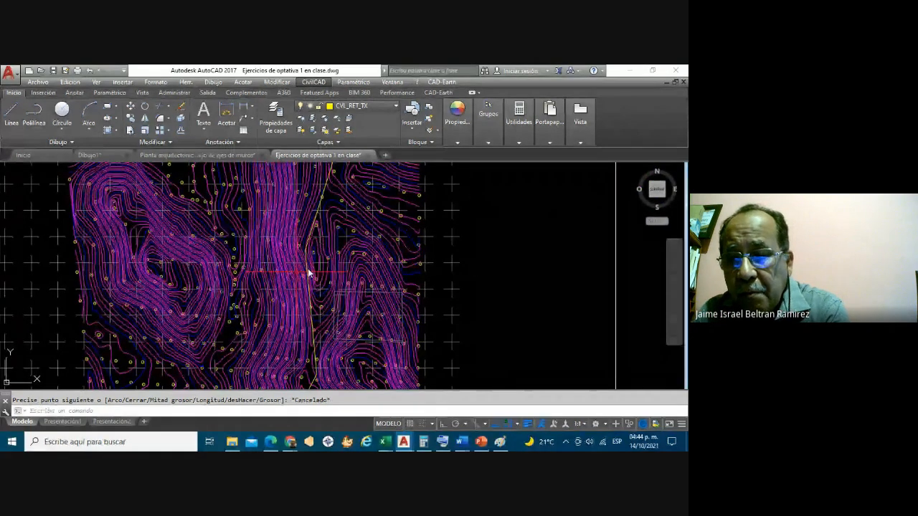
scroll(314, 244, down, 3)
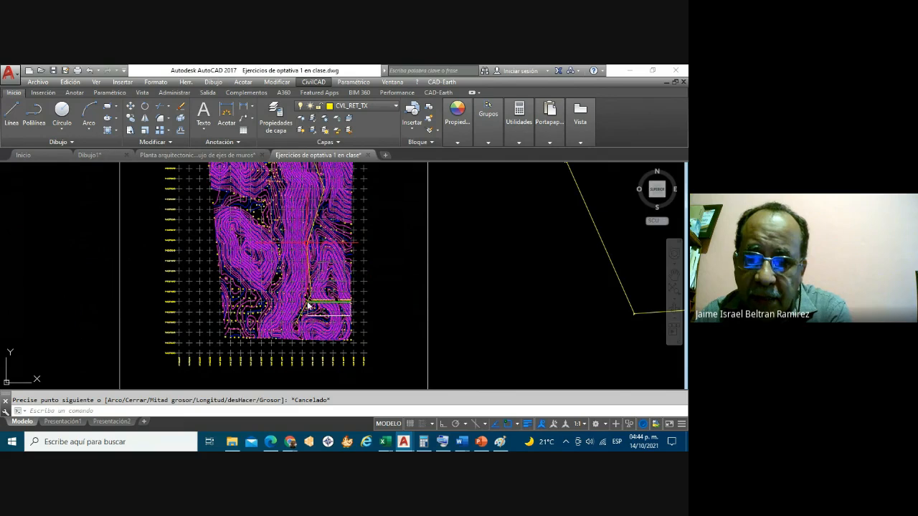
Step: Start drawing a horizontal curve with CivilCAD's Carreteras SCT module for the polyline's first bend
scroll(310, 299, up, 2)
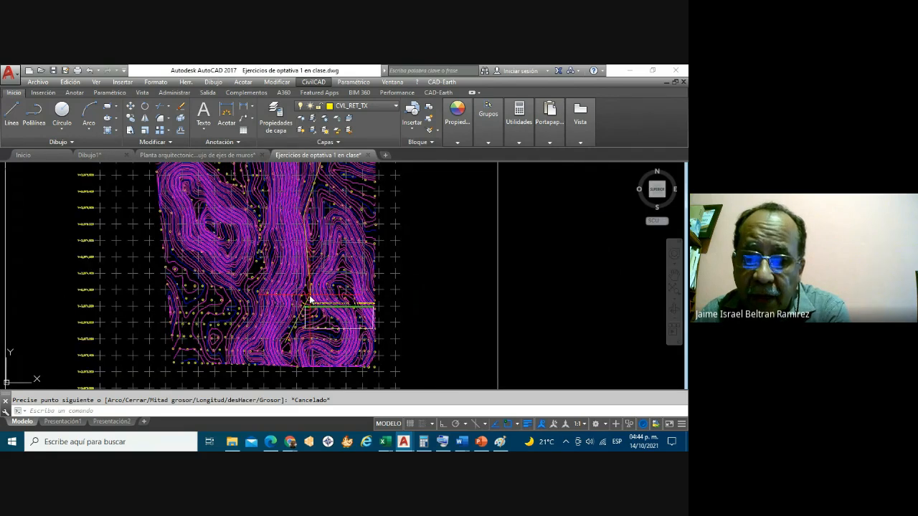
scroll(309, 299, up, 1)
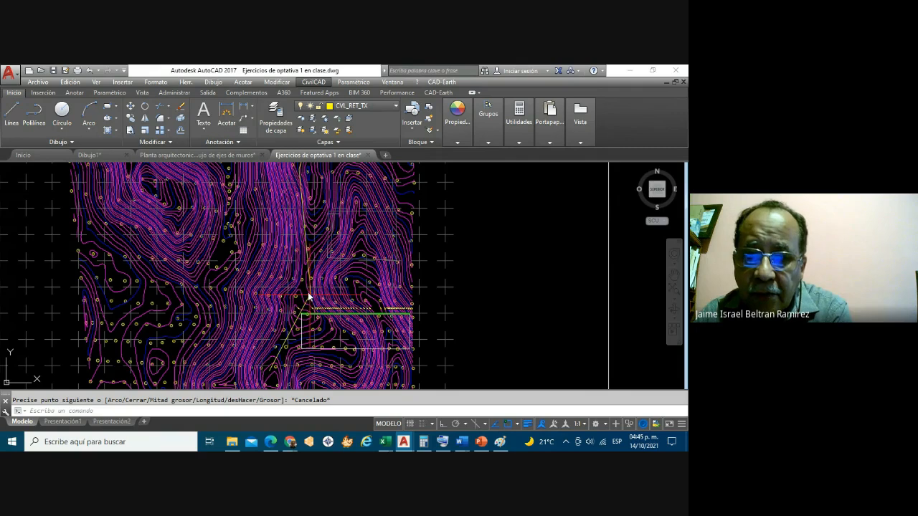
scroll(291, 269, down, 2)
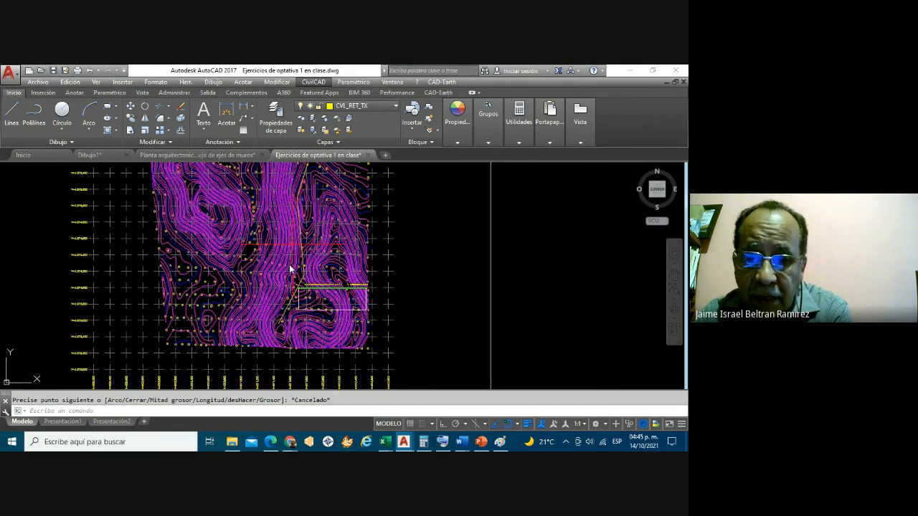
scroll(290, 269, up, 2)
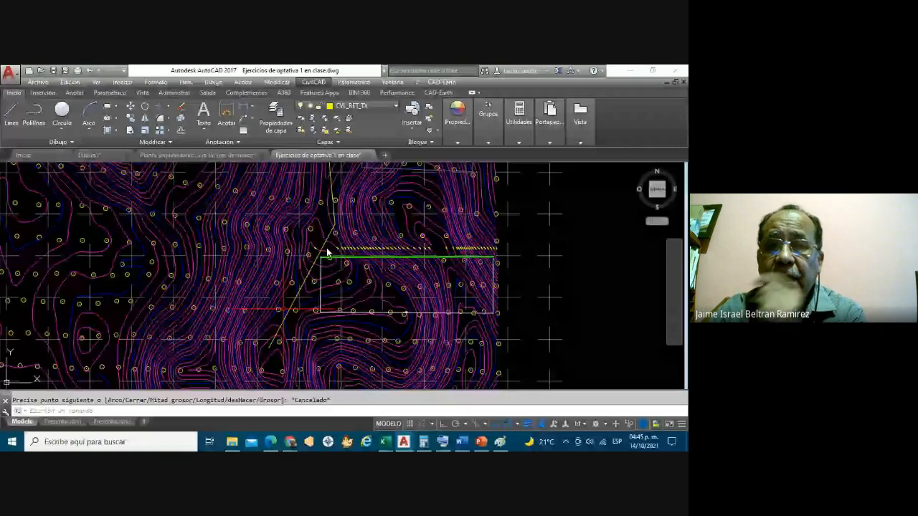
click(322, 83)
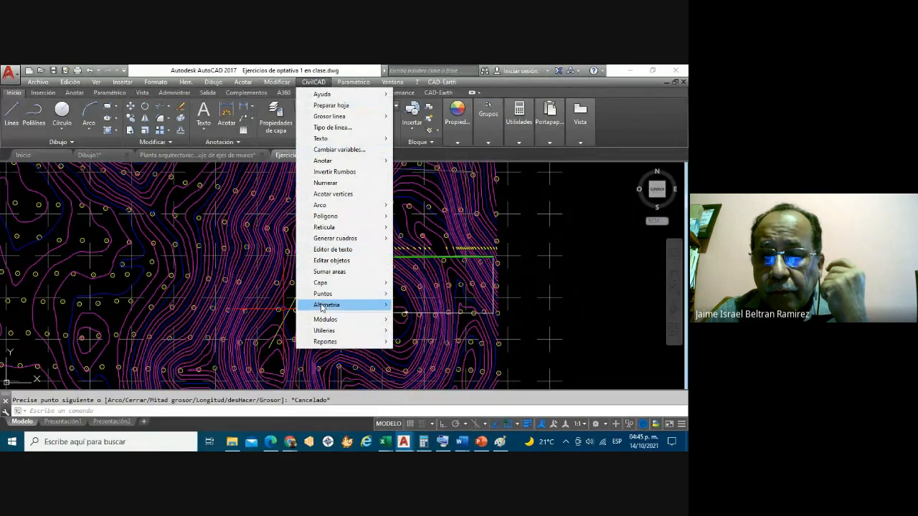
mouse_move(322, 307)
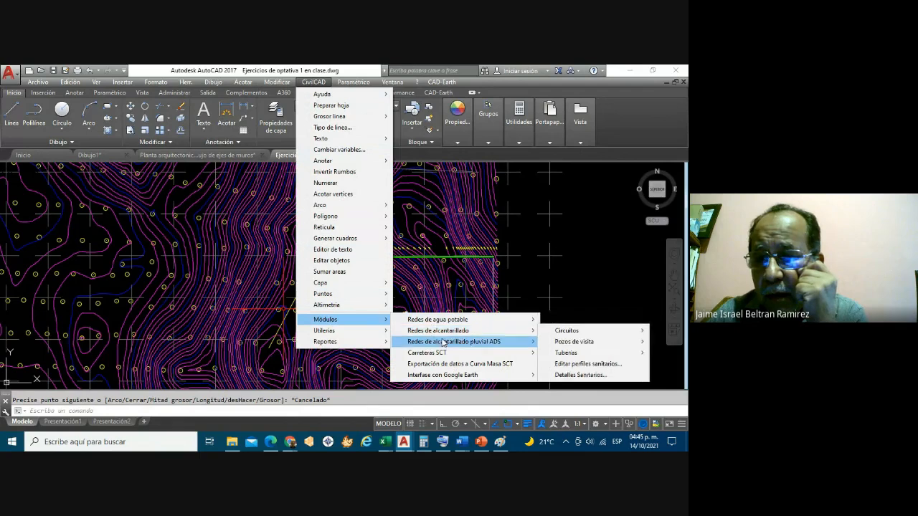
mouse_move(447, 355)
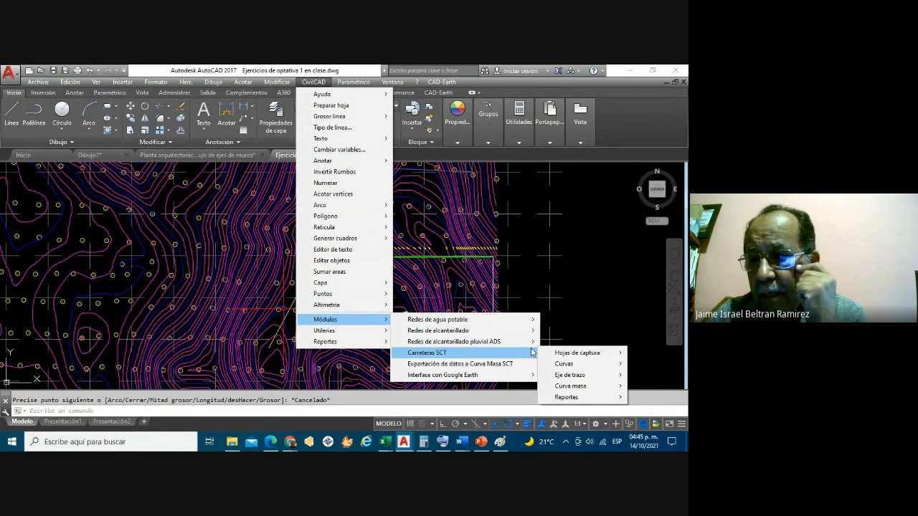
mouse_move(564, 367)
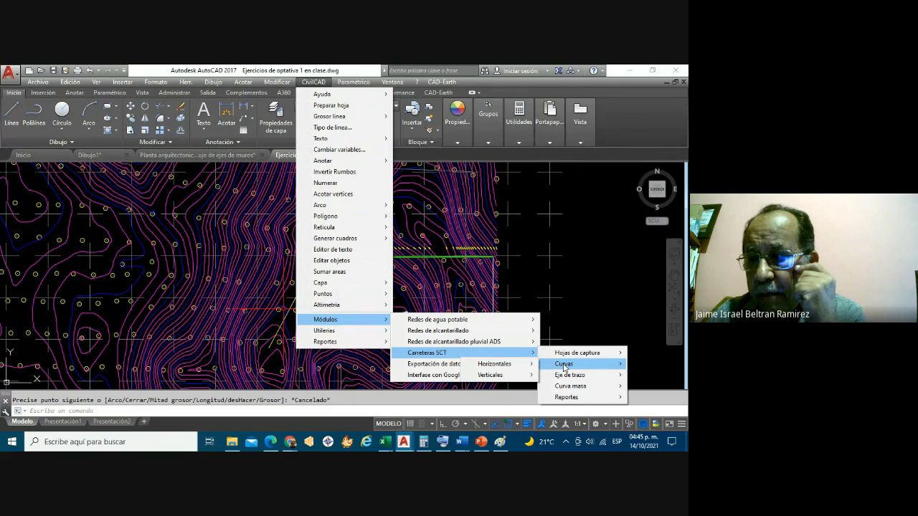
mouse_move(499, 366)
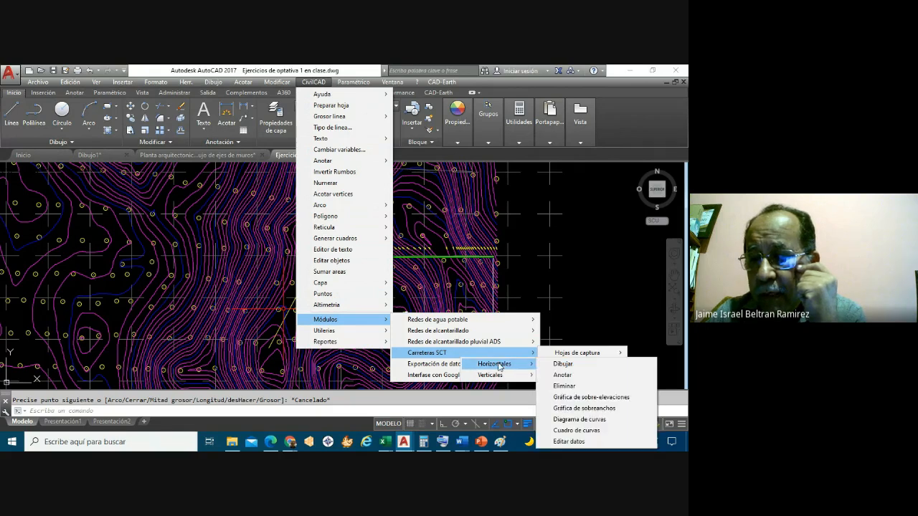
click(562, 364)
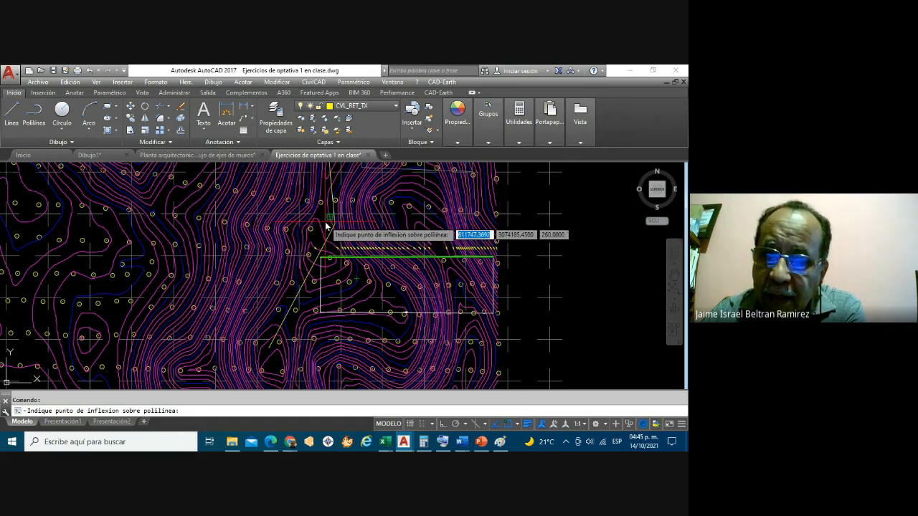
Step: Specify the polyline's first bend, just above the green line's west end, as the curve's inflection point
scroll(325, 225, up, 2)
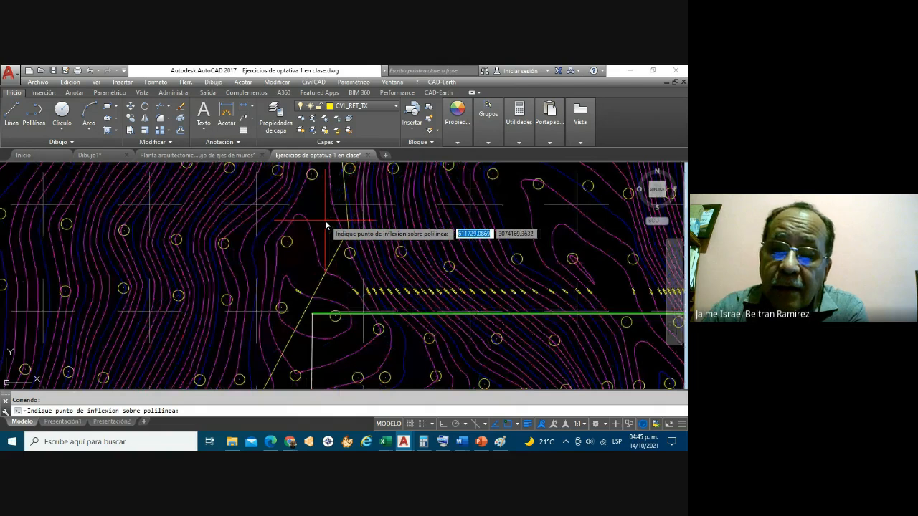
scroll(325, 223, up, 2)
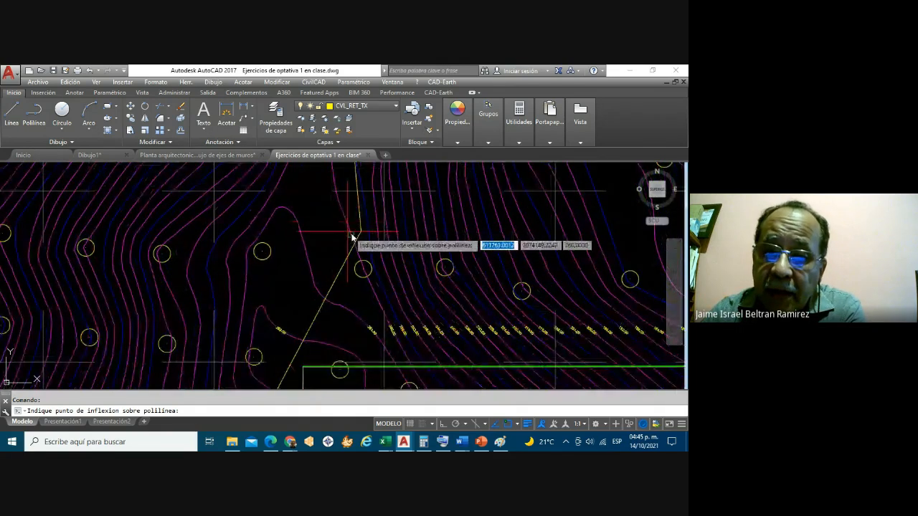
scroll(364, 237, up, 2)
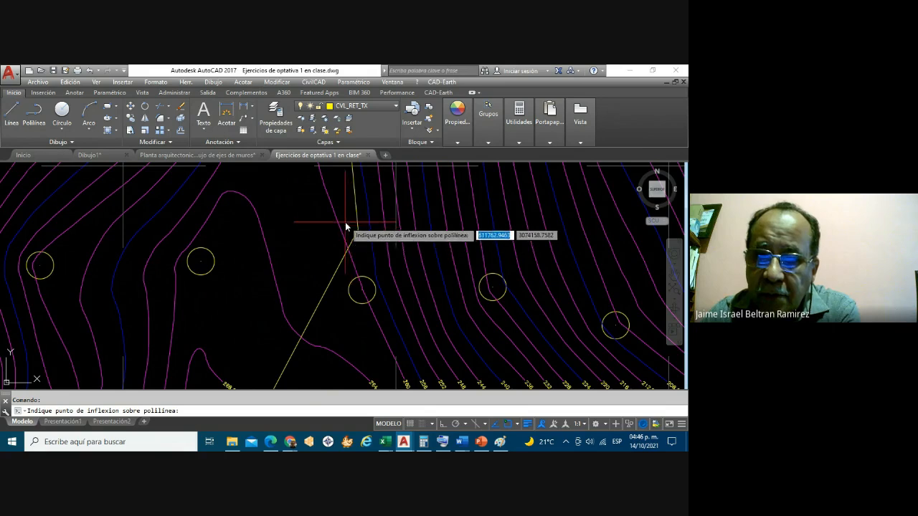
scroll(351, 230, up, 2)
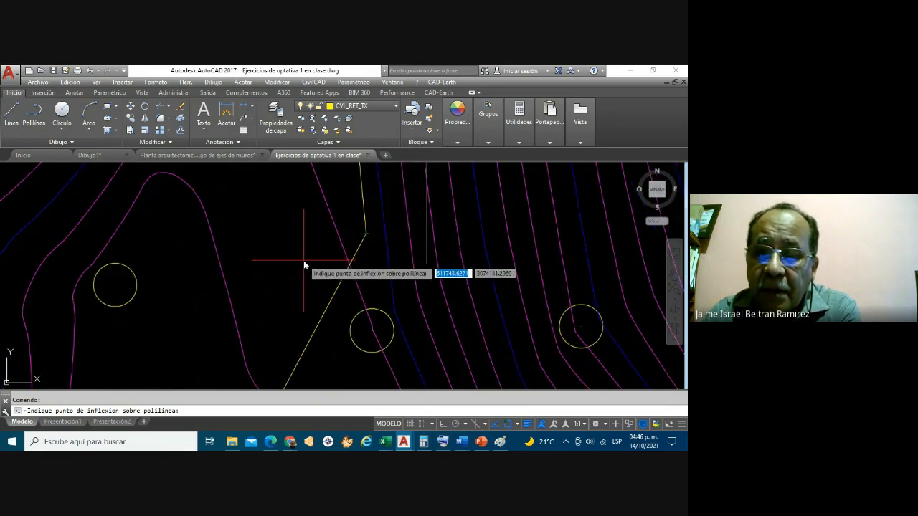
click(367, 234)
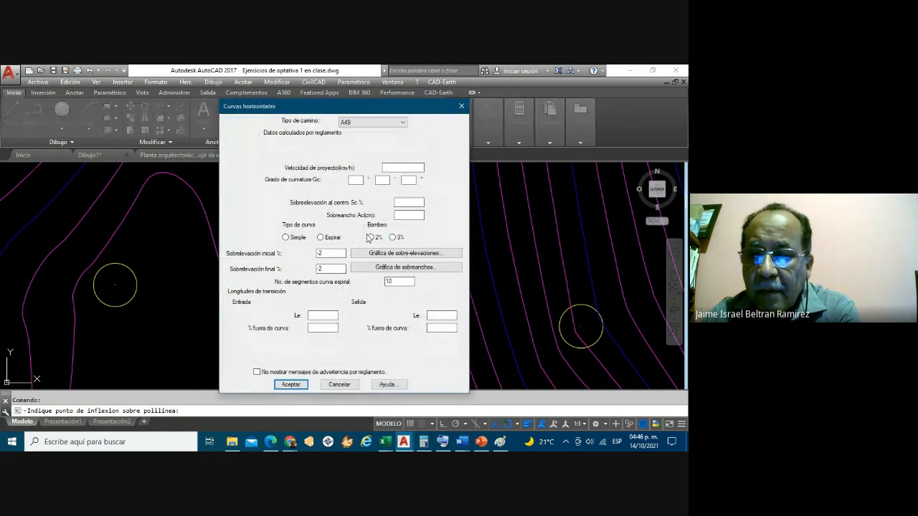
Step: Set the curve's road type to C and its design speed to 70 km/h
drag(324, 109, 364, 88)
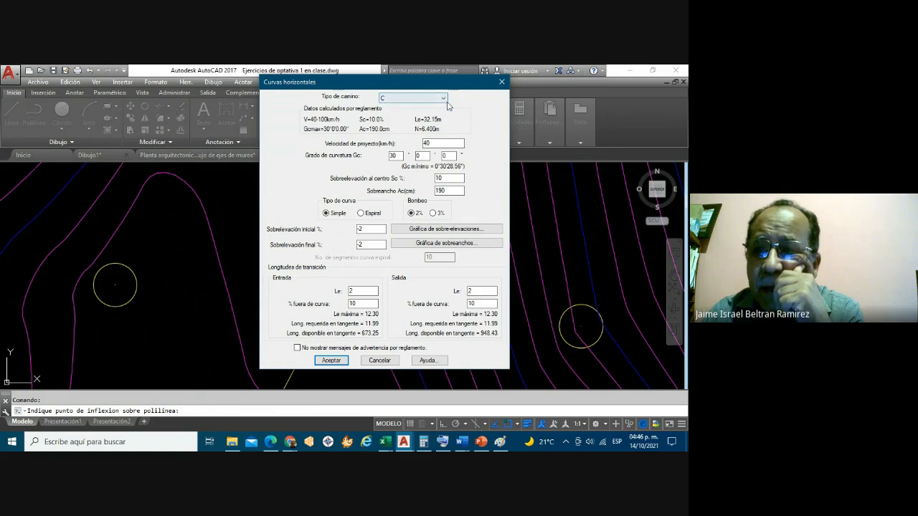
click(408, 98)
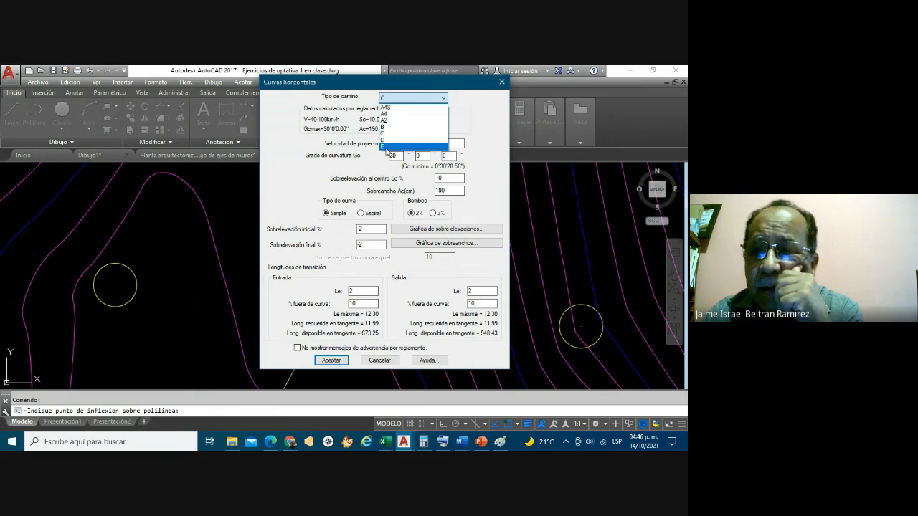
click(406, 102)
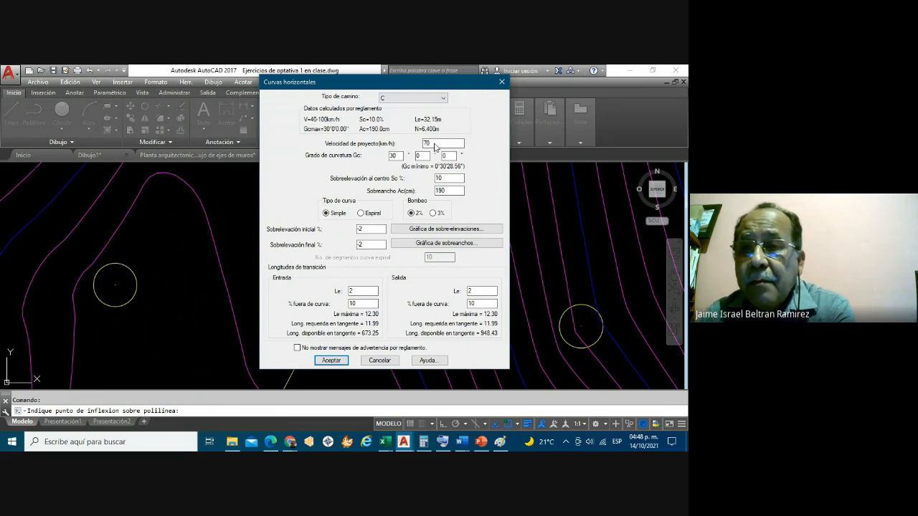
click(434, 145)
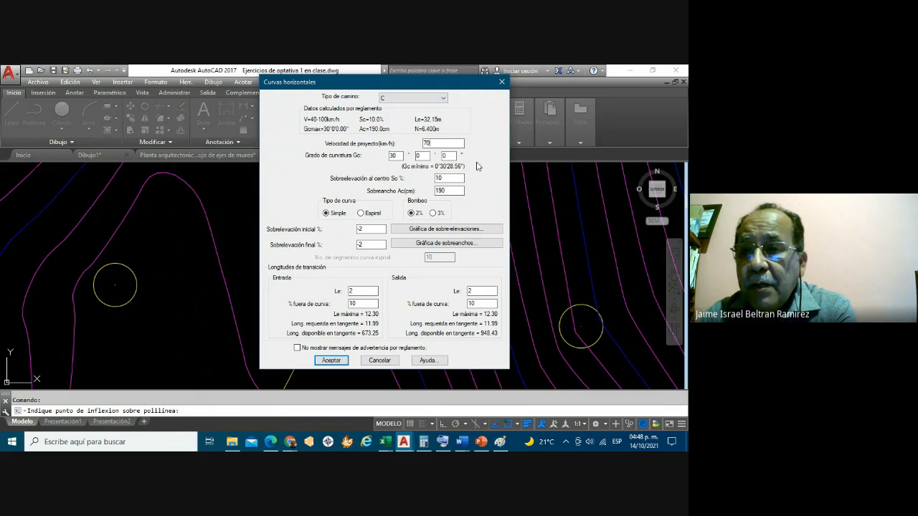
Step: Set the curve's degree of curvature Gc to 7°30'0"
click(451, 156)
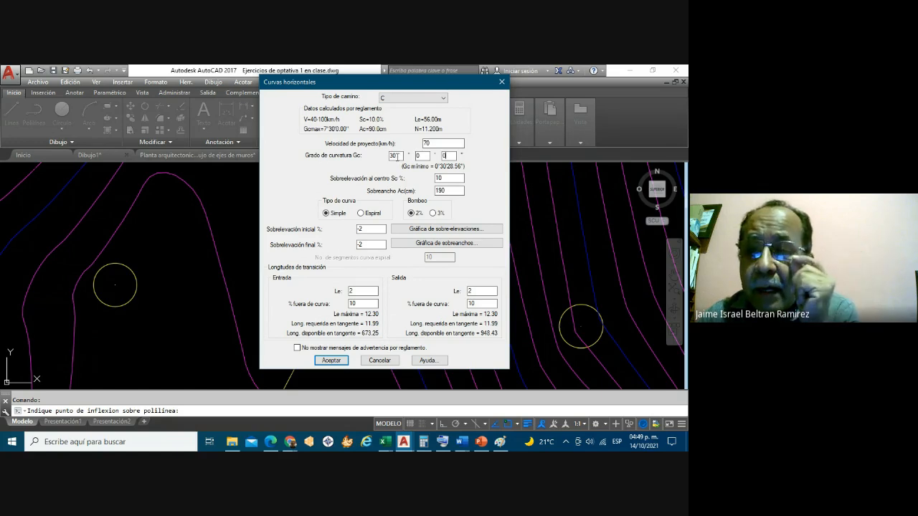
text(.1)
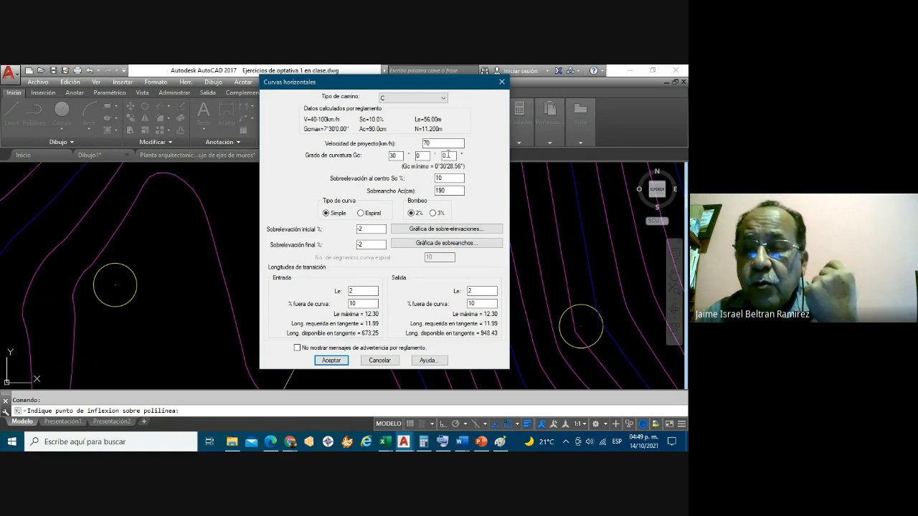
key(BackSpace)
key(BackSpace)
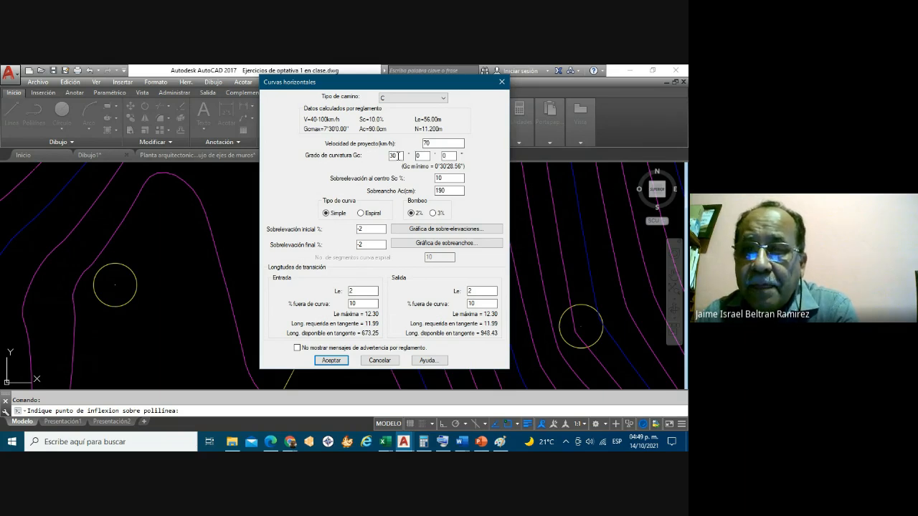
key(BackSpace)
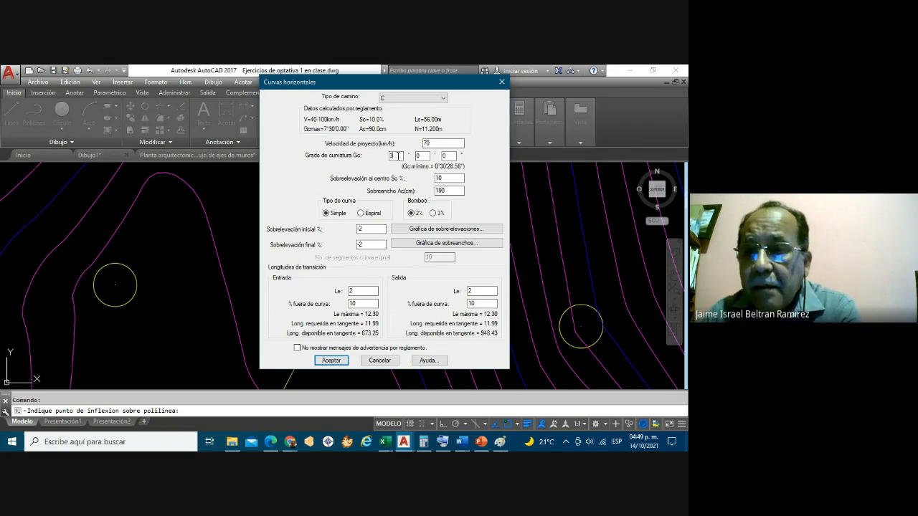
text(7)
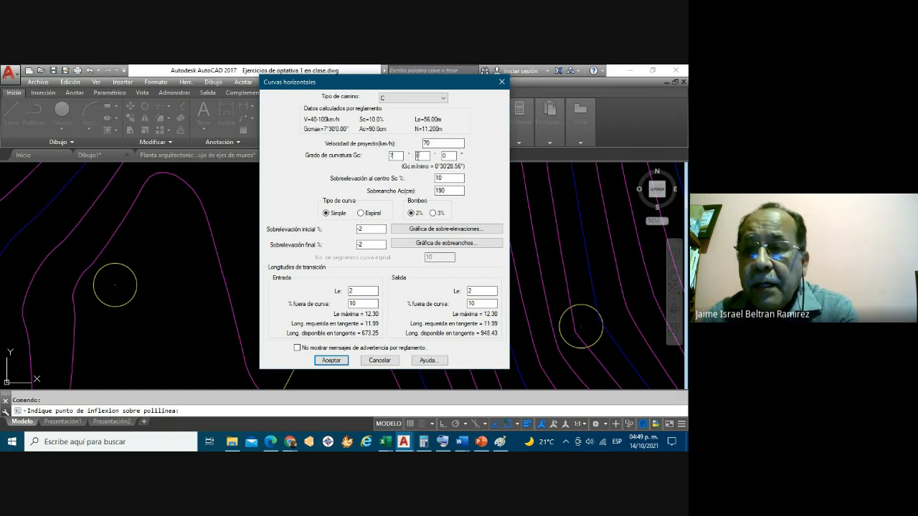
click(417, 155)
text(30)
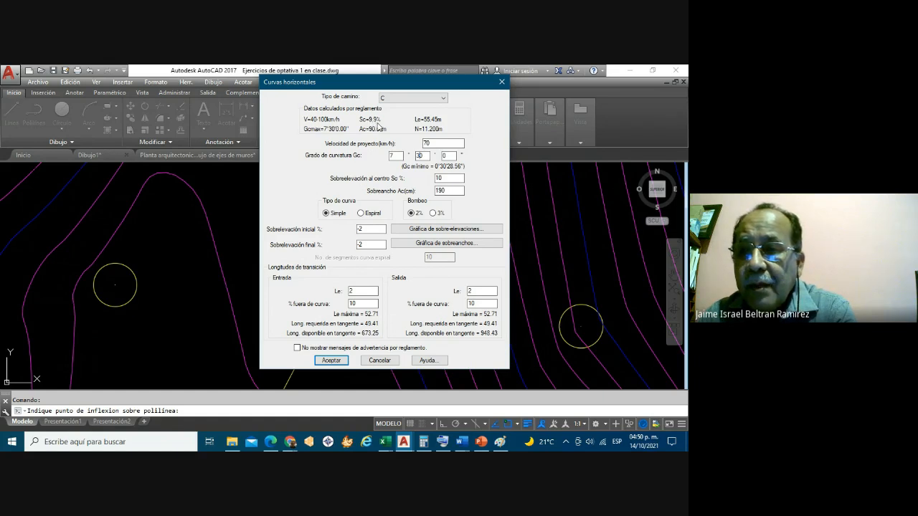
Step: Set the curve's widening Ac to 90 cm, using 10% superelevation at the centre and a 2% crown (Bombeo)
click(442, 177)
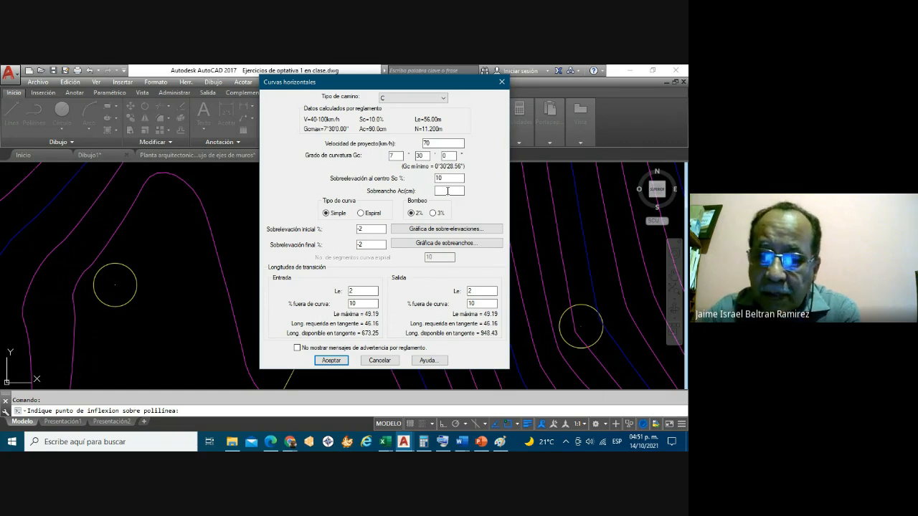
text(90)
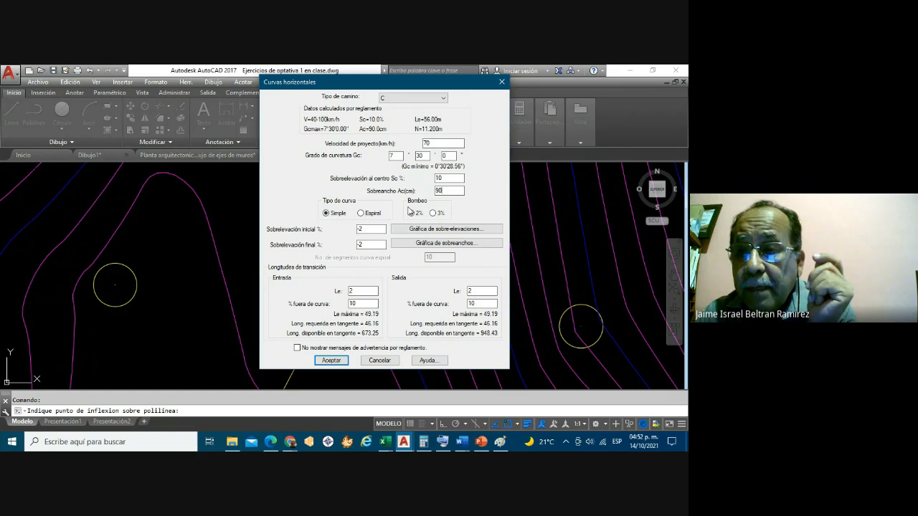
click(410, 212)
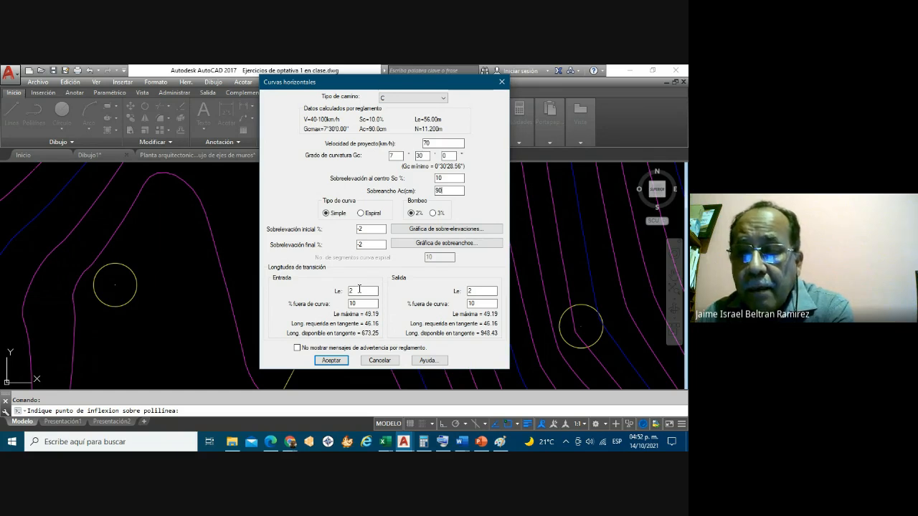
Step: Set the transition length Le to 50 for both the entry and the exit of the curve
click(359, 290)
key(BackSpace)
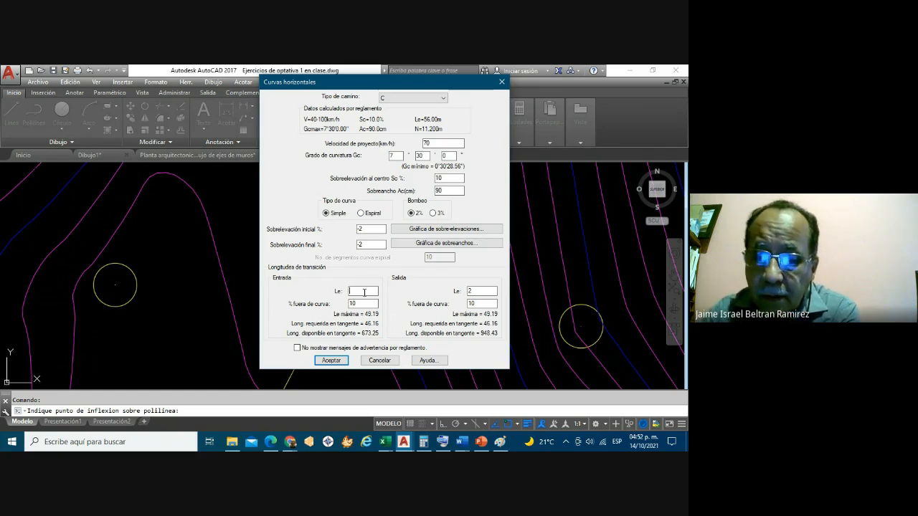
text(5)
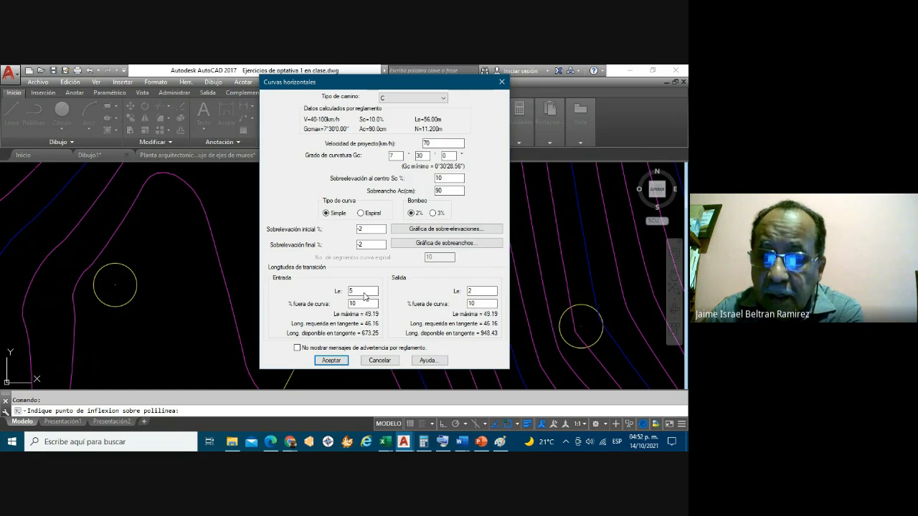
text(0)
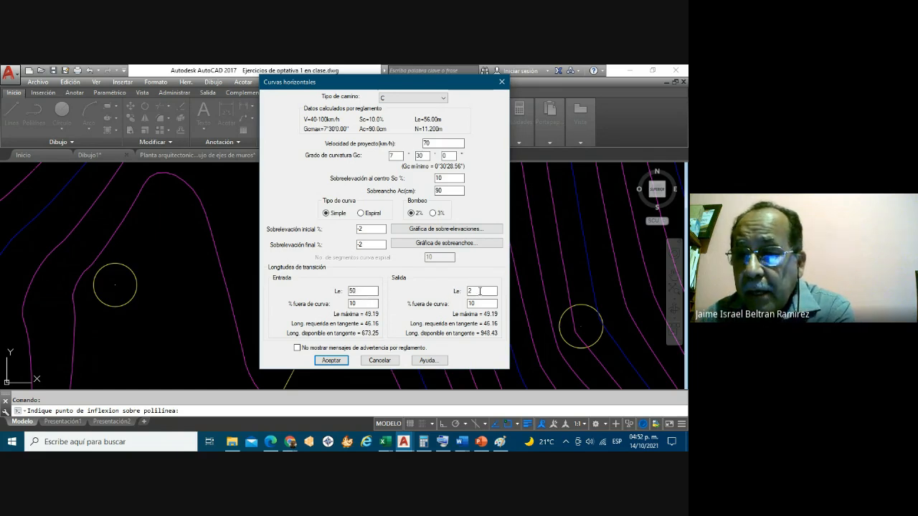
click(479, 291)
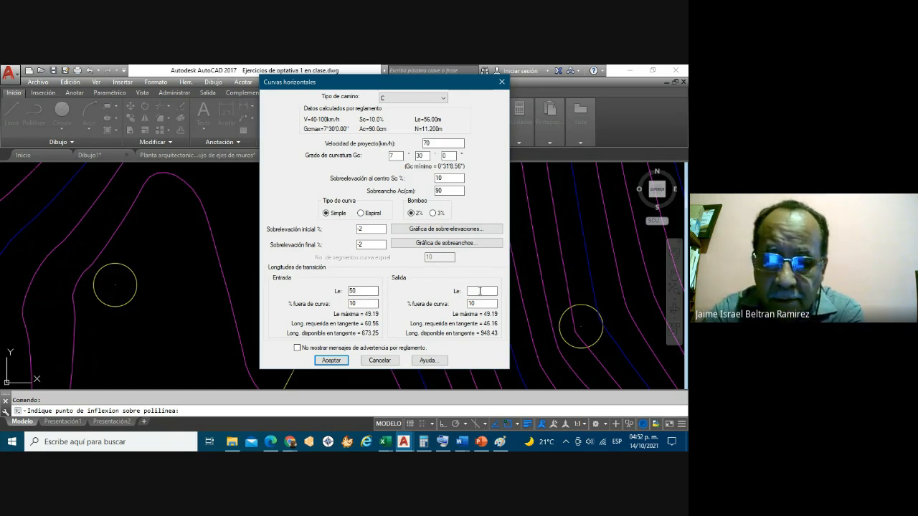
text(50)
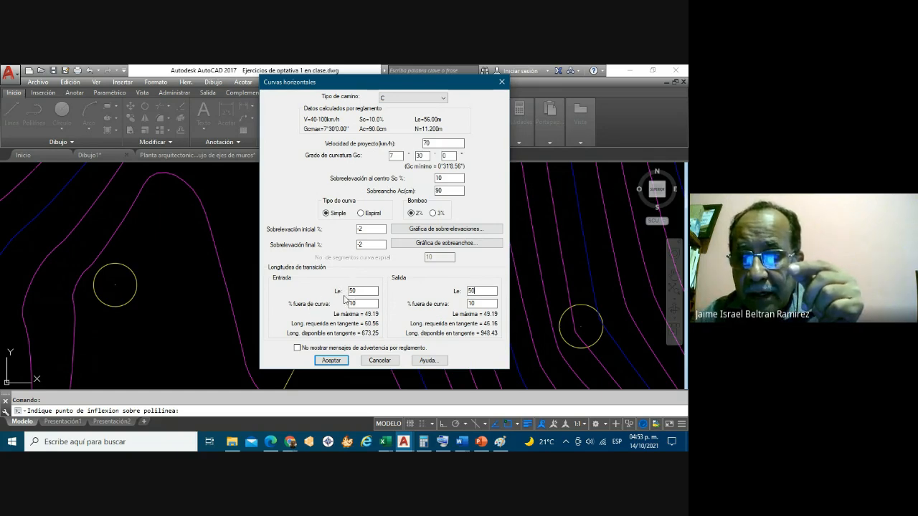
Step: Set the percentage outside the curve (% fuera de curva) to 20 for both the entry and exit transitions
click(355, 304)
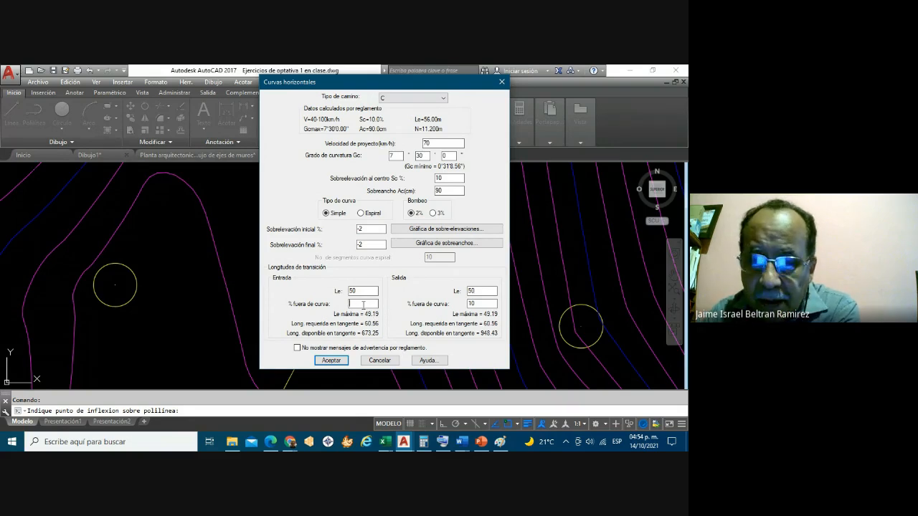
text(20)
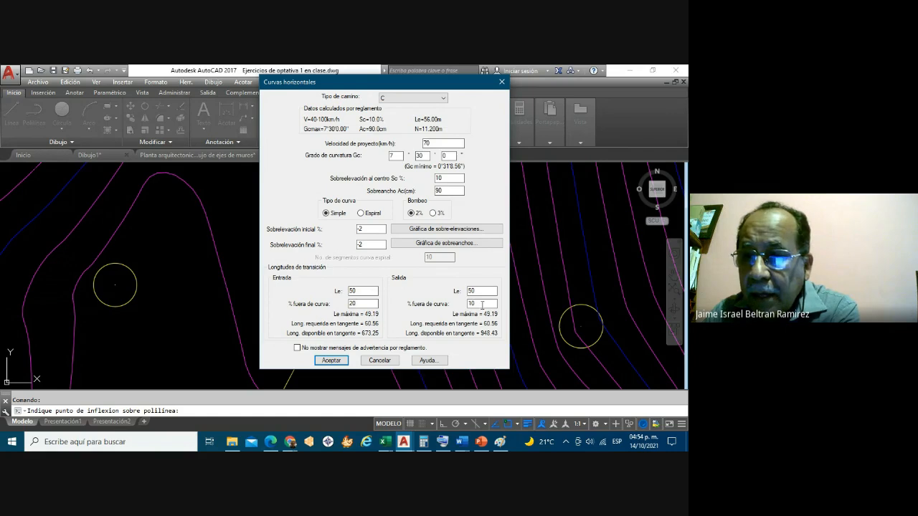
click(479, 303)
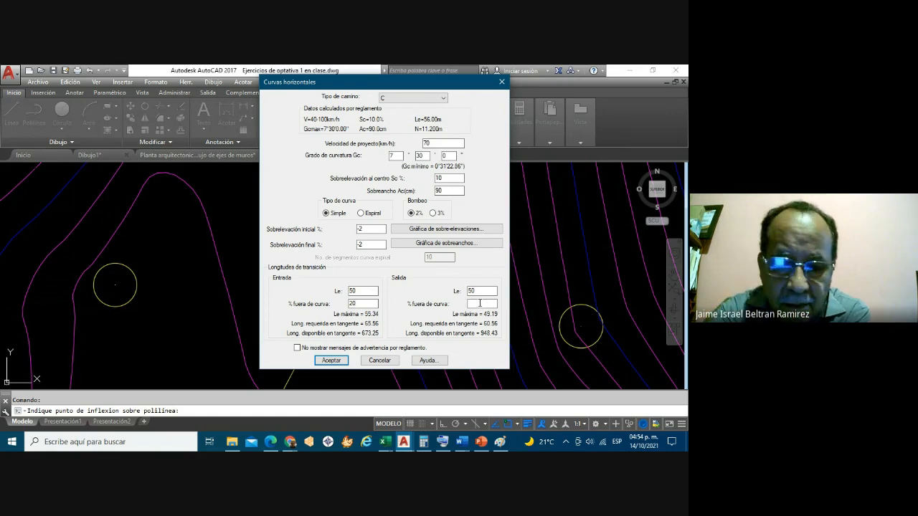
text(20)
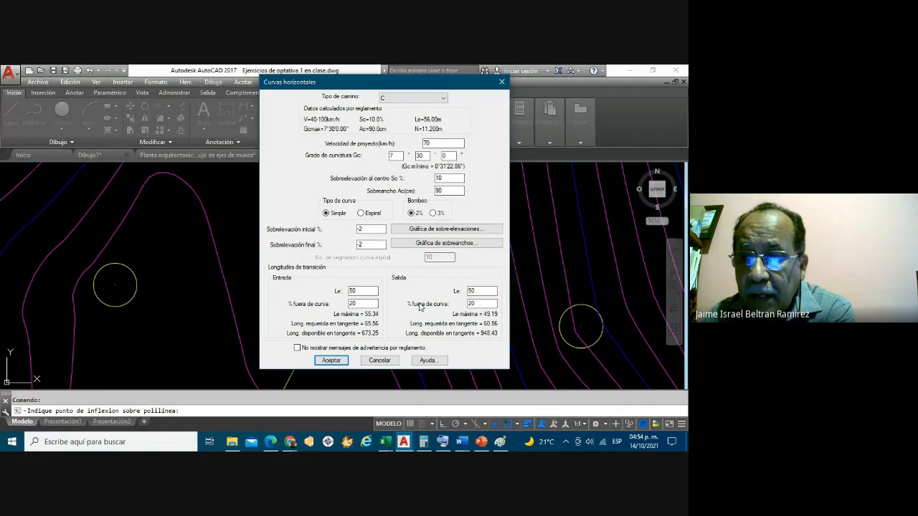
click(374, 291)
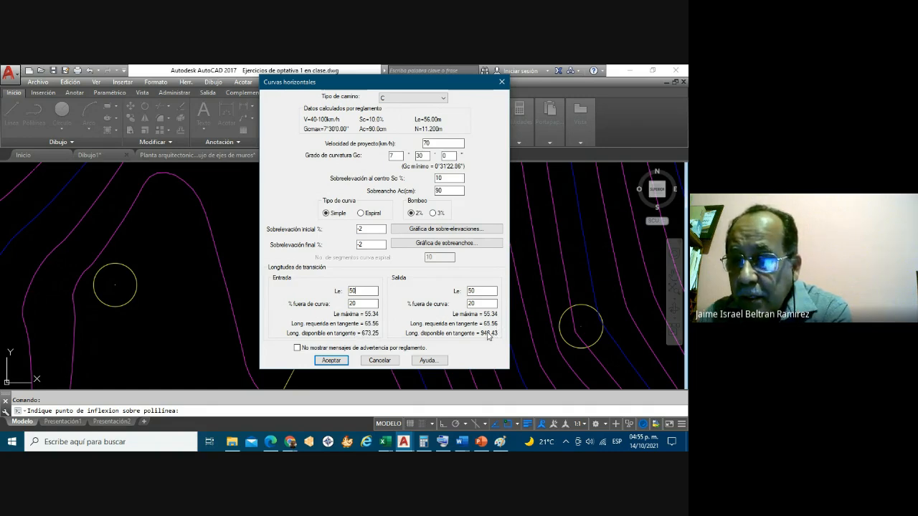
Step: Set the percentage outside the curve back to 10 for both the entry and exit transitions
double_click(353, 302)
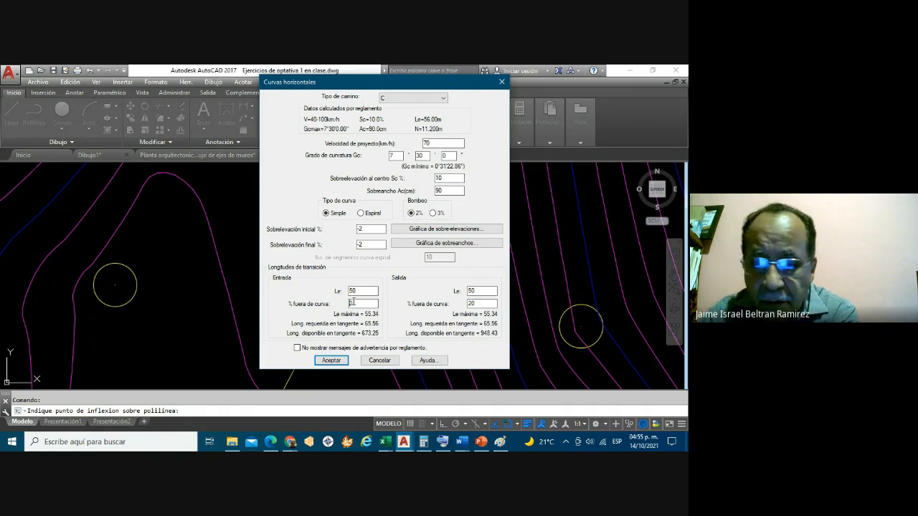
text(10)
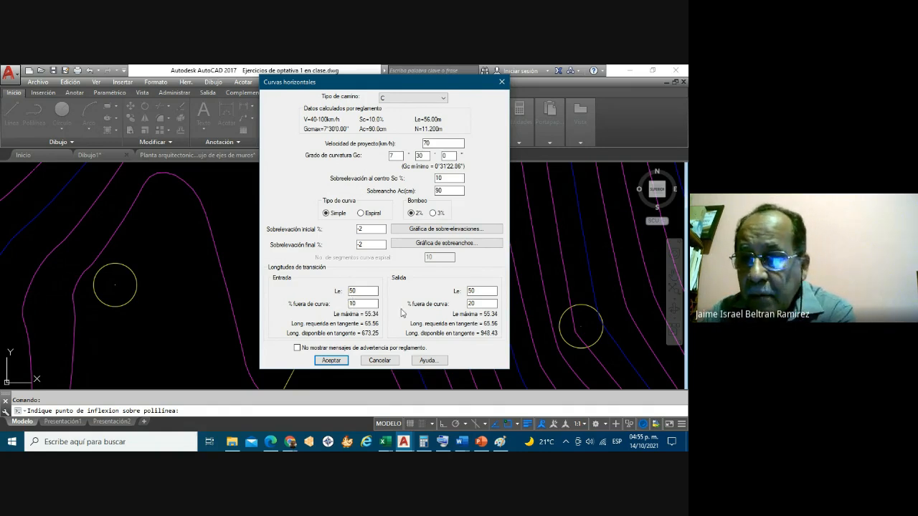
double_click(471, 304)
text(10)
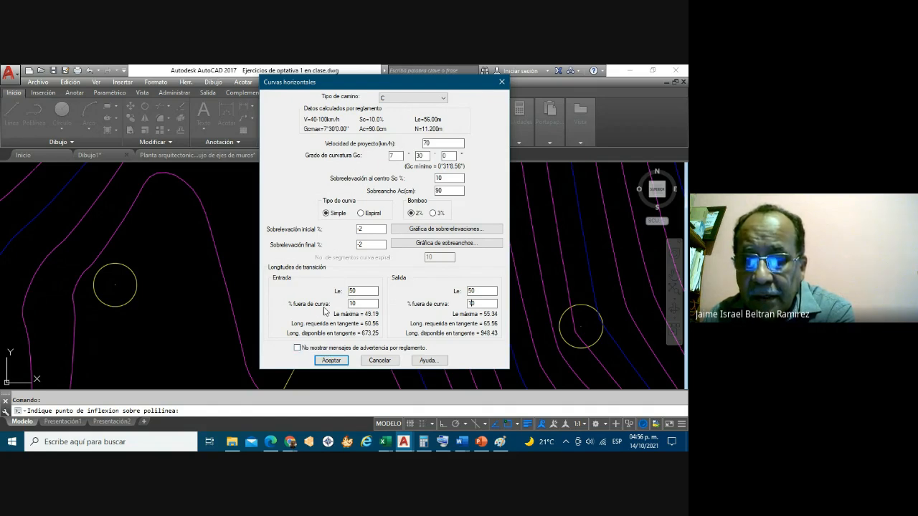
Step: Try to draw the horizontal curve with a transition length Le of 50 at both entry and exit
click(330, 361)
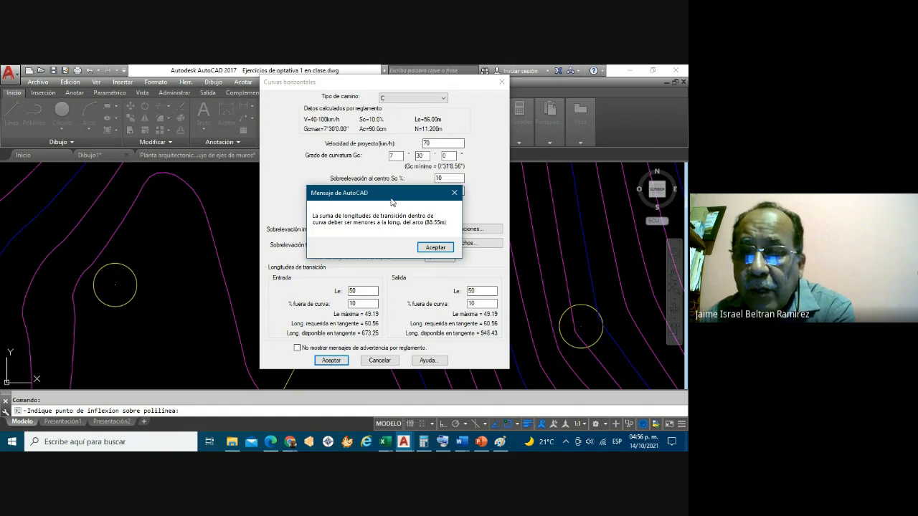
drag(391, 202, 523, 123)
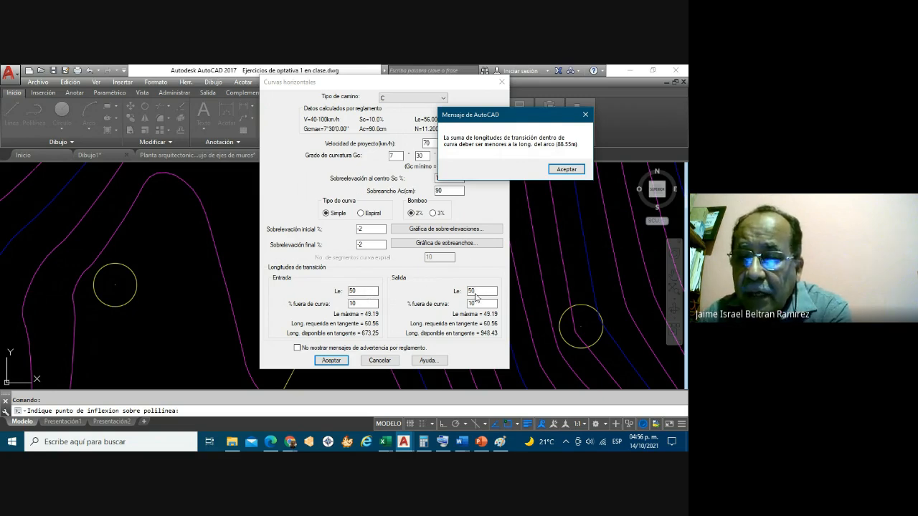
click(561, 170)
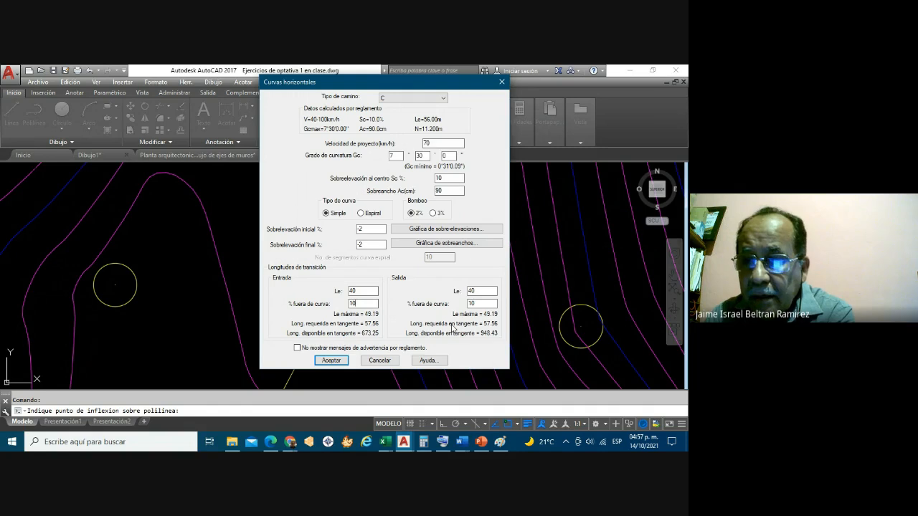
Step: Draw the horizontal curve with Le 40 at both entry and exit, choosing to continue despite the regulation limits on transition lengths
click(333, 360)
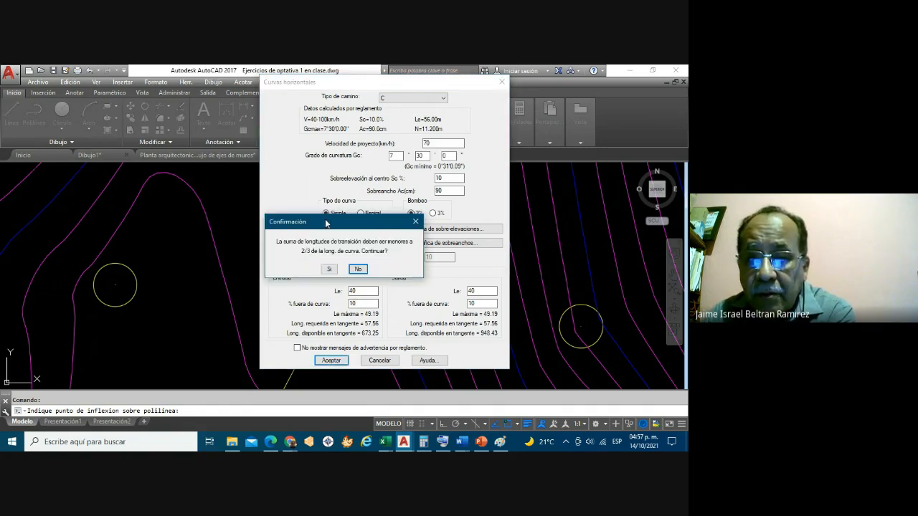
drag(326, 223, 362, 208)
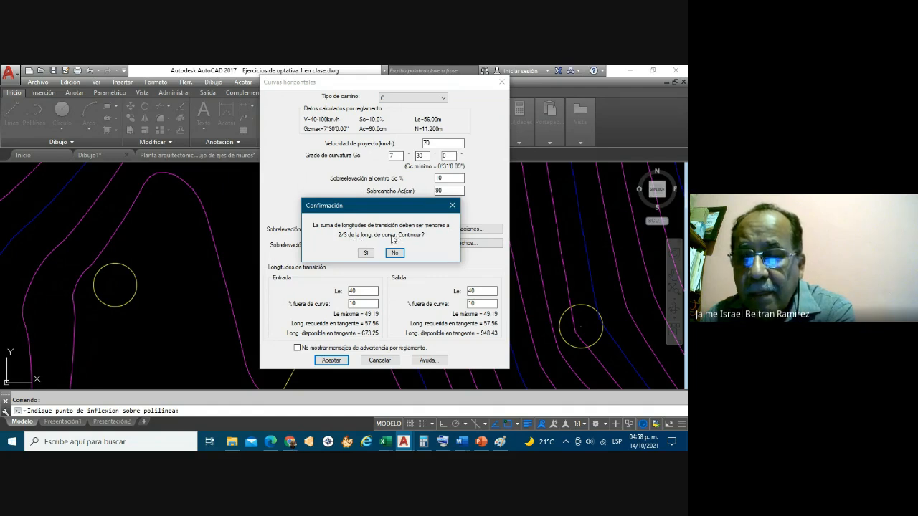
drag(374, 212, 294, 168)
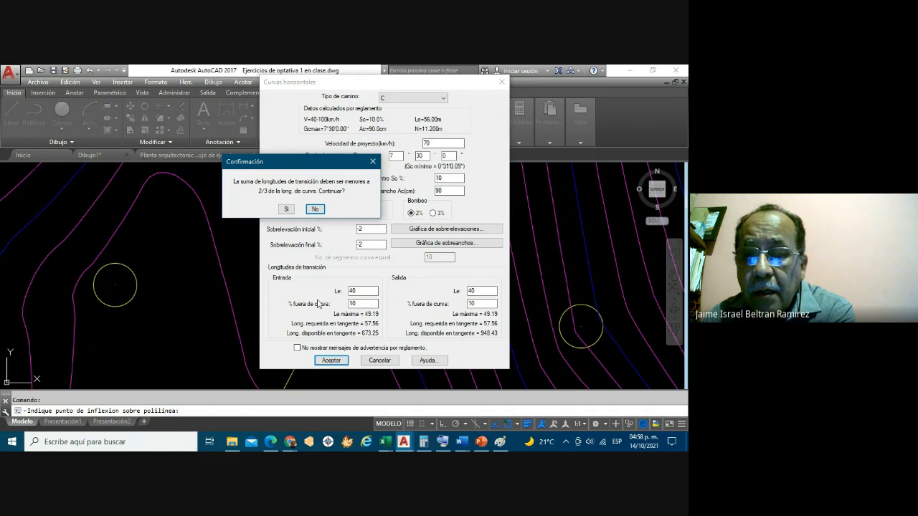
drag(299, 164, 419, 171)
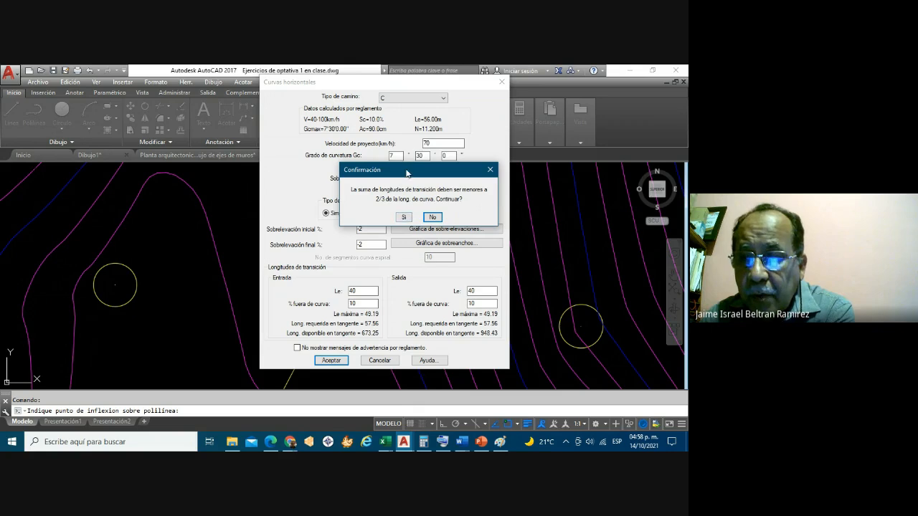
click(403, 218)
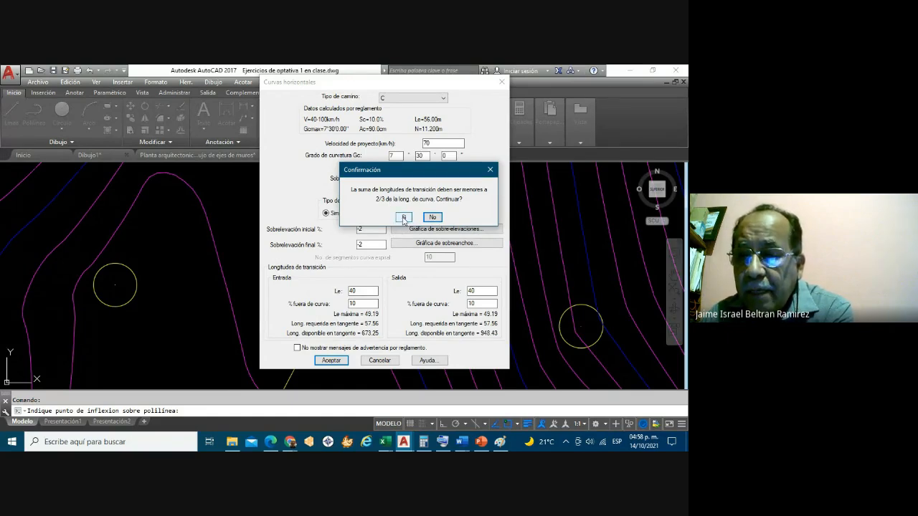
click(404, 217)
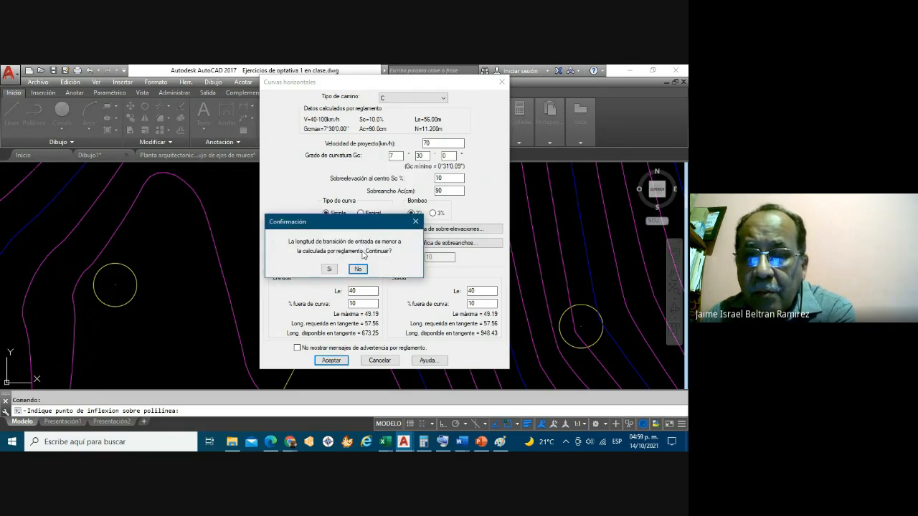
drag(356, 227, 534, 184)
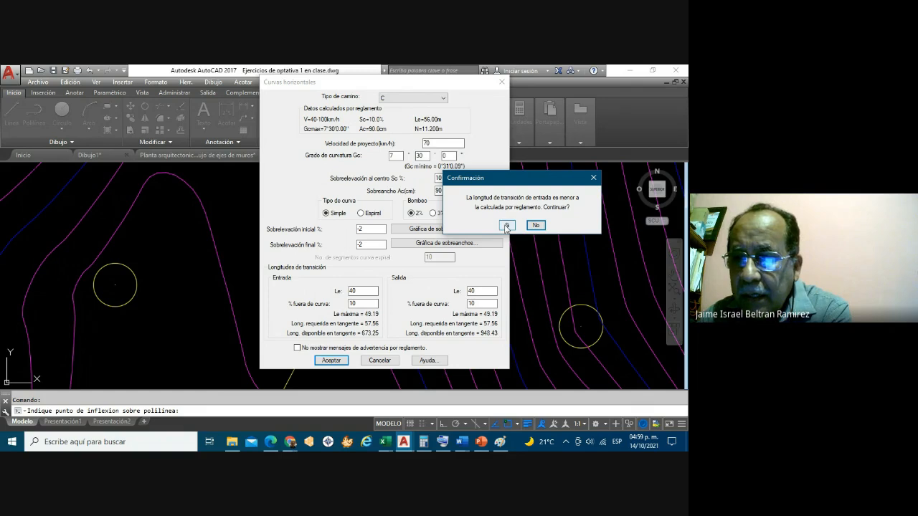
click(507, 227)
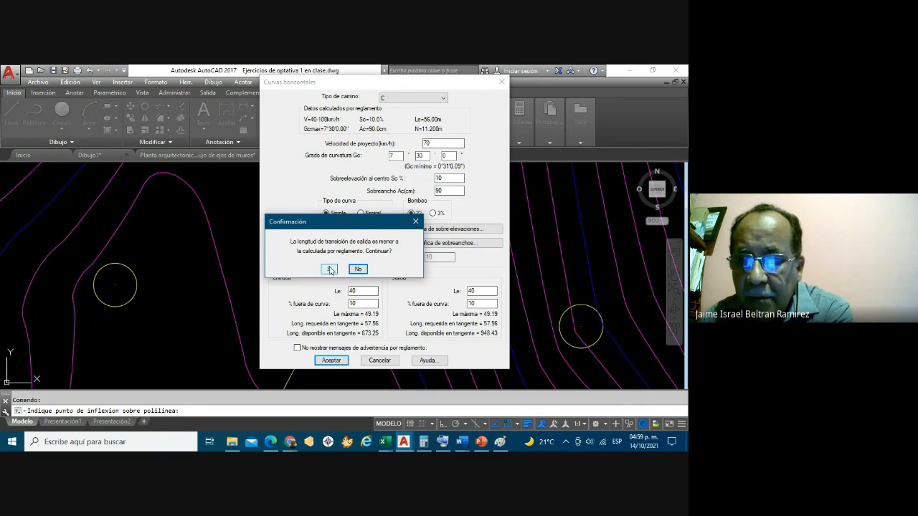
click(330, 269)
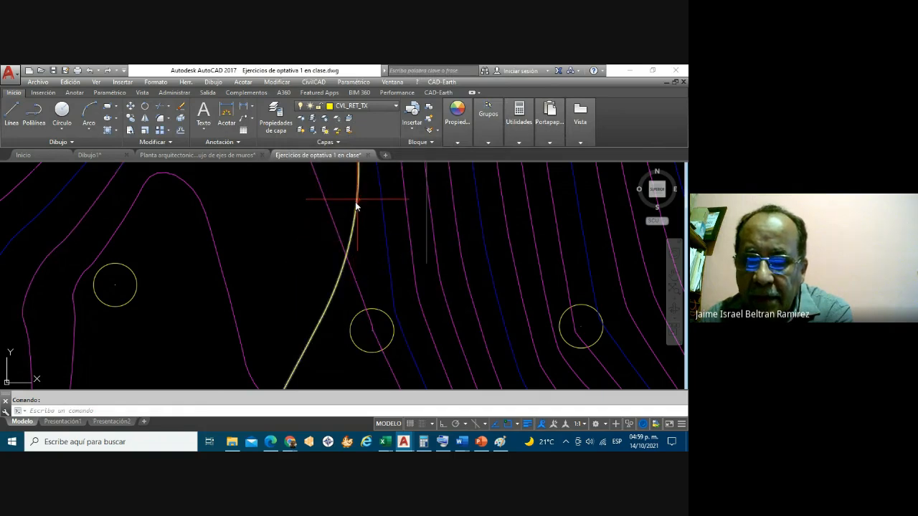
Step: Examine the drawn curve on the route axis and locate the polyline's next bend to the north
scroll(341, 274, down, 2)
scroll(341, 274, down, 2)
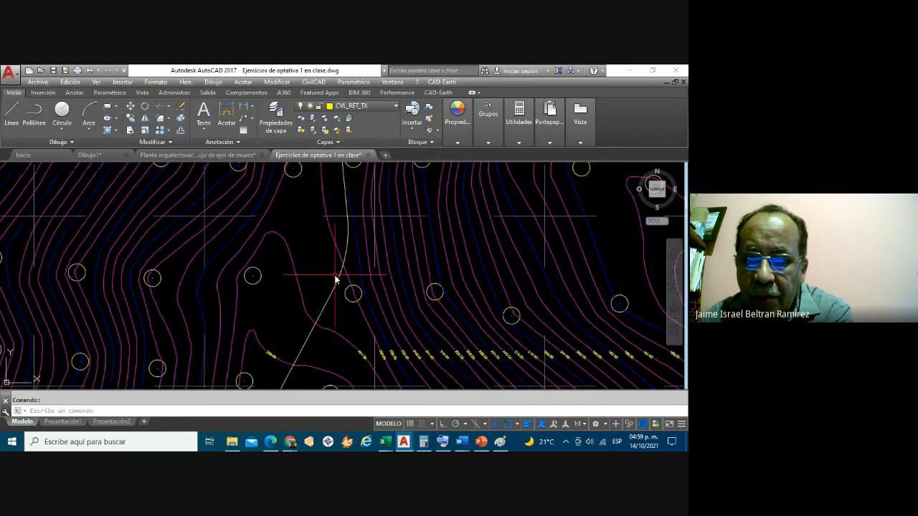
scroll(344, 277, down, 3)
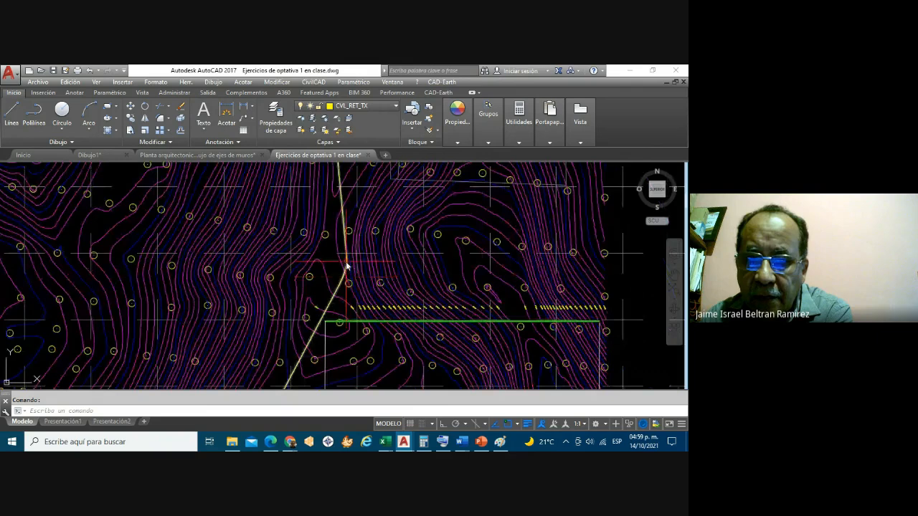
scroll(347, 276, up, 4)
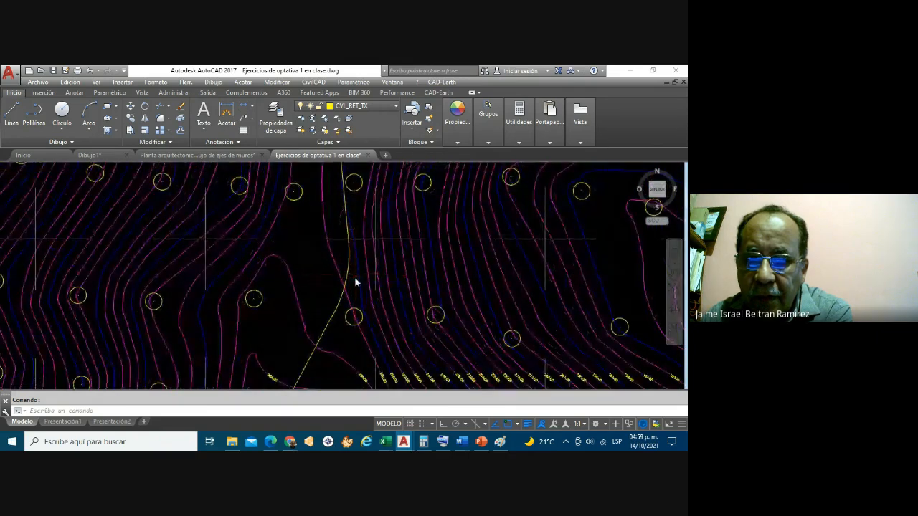
scroll(353, 279, down, 4)
scroll(351, 285, down, 3)
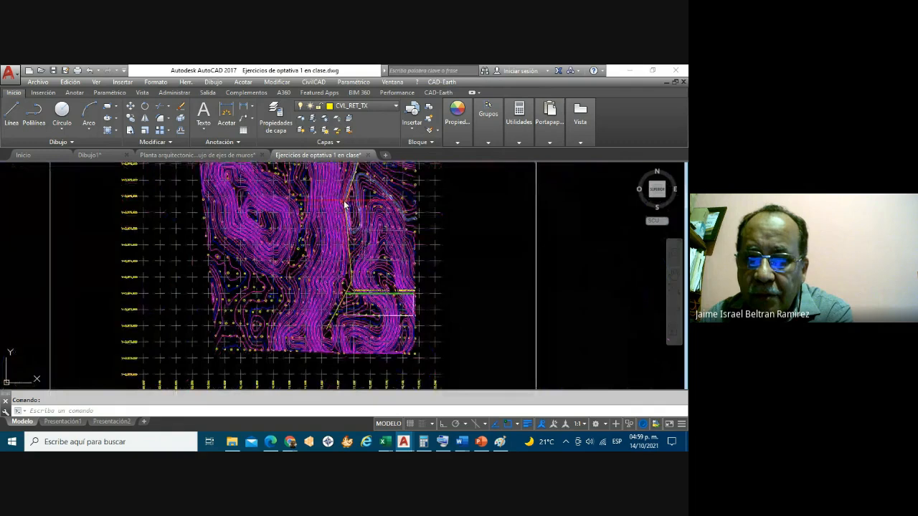
scroll(352, 212, up, 3)
scroll(353, 206, up, 2)
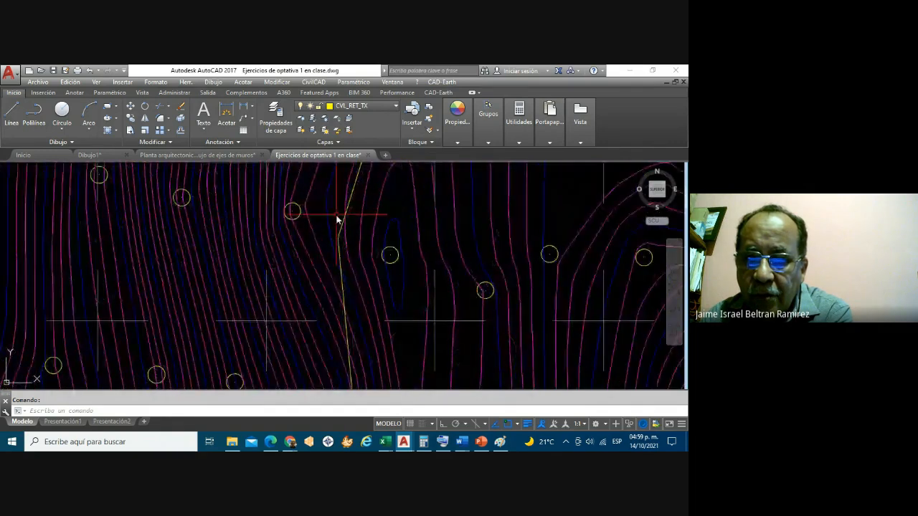
scroll(333, 208, up, 2)
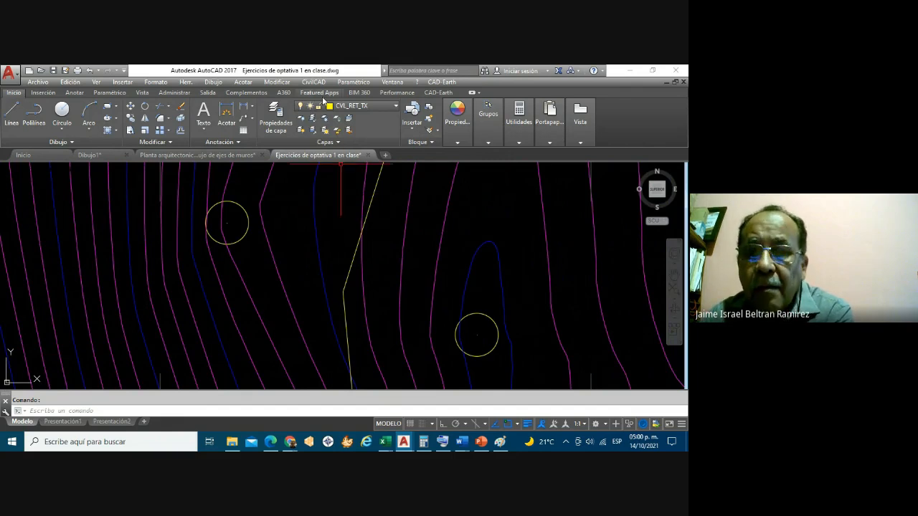
Step: Start a new SCT horizontal curve with CivilCAD at the vertex of the route polyline's second bend
click(316, 83)
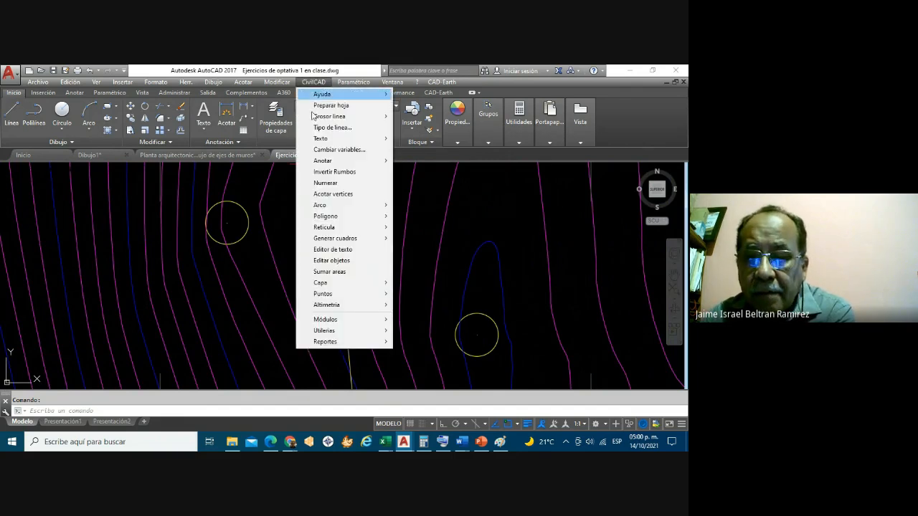
mouse_move(322, 320)
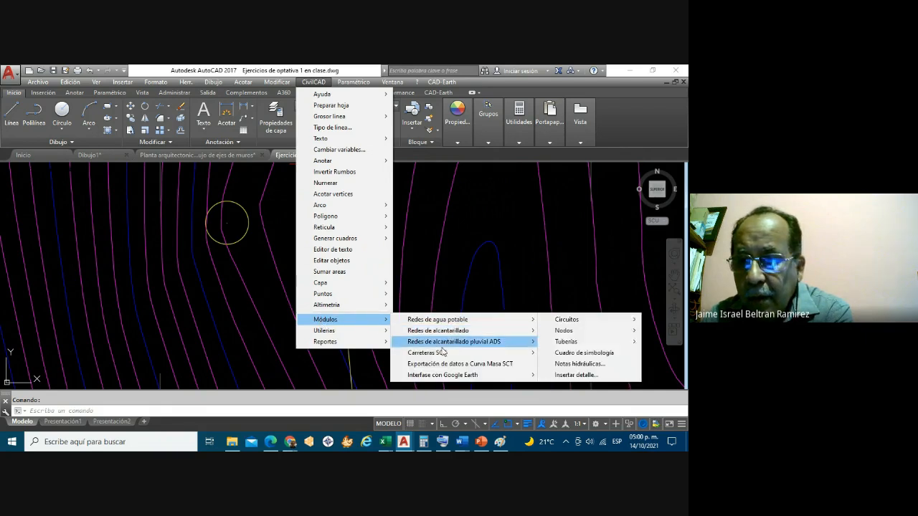
mouse_move(440, 351)
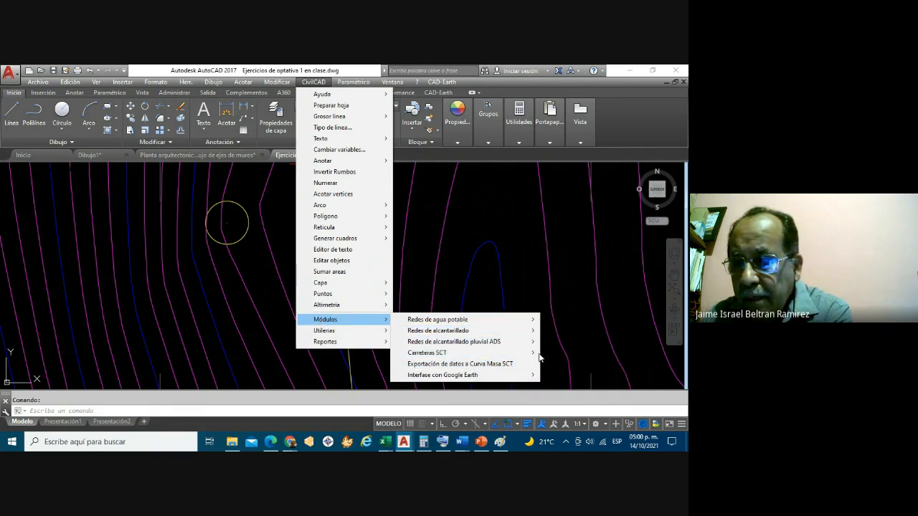
mouse_move(565, 364)
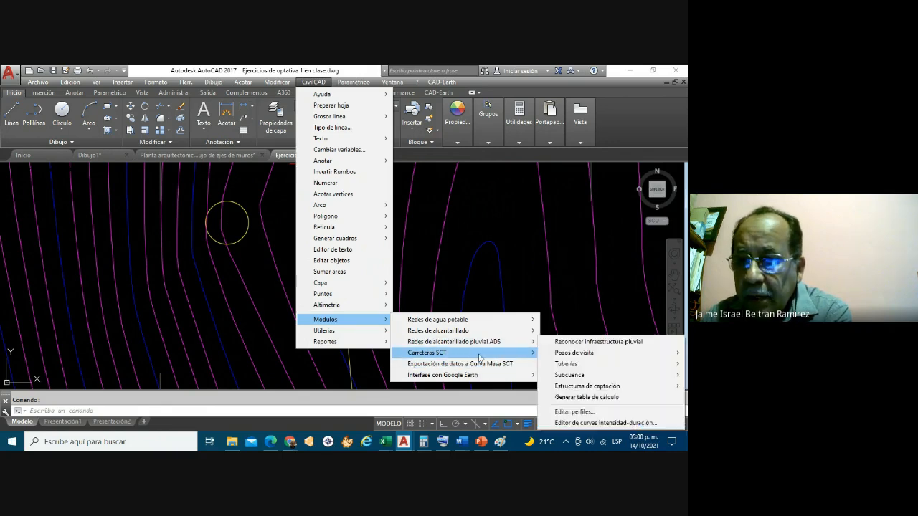
mouse_move(534, 353)
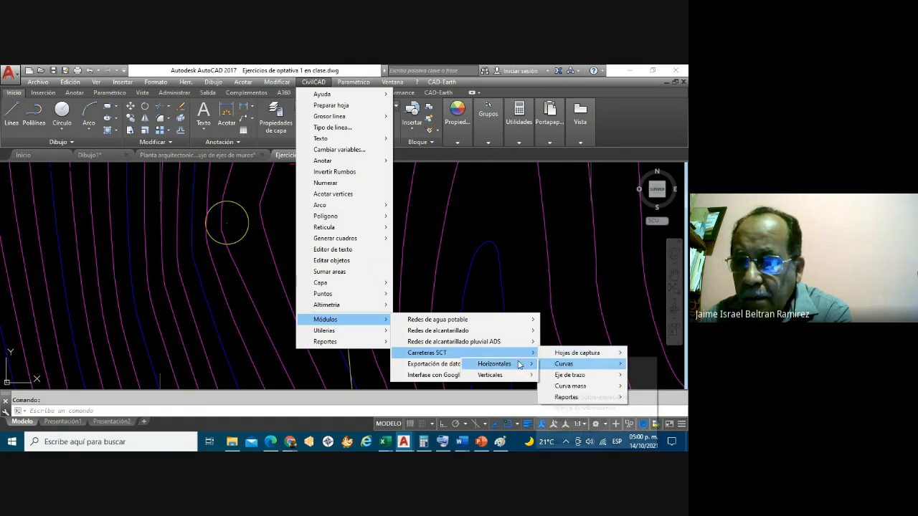
mouse_move(518, 366)
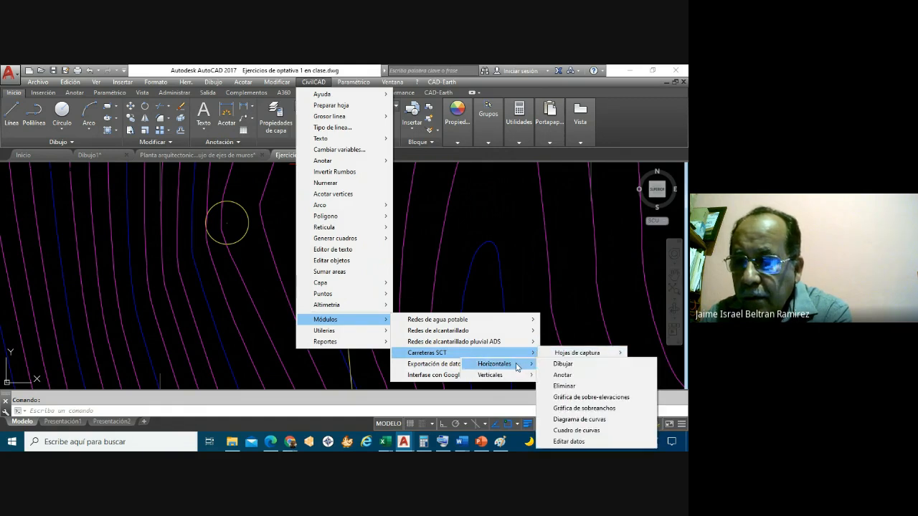
click(562, 366)
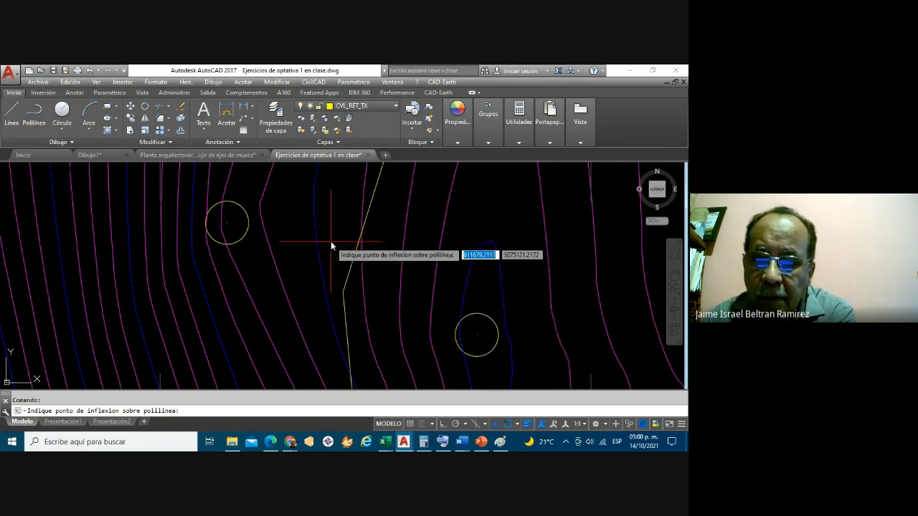
scroll(334, 246, down, 2)
scroll(340, 287, up, 8)
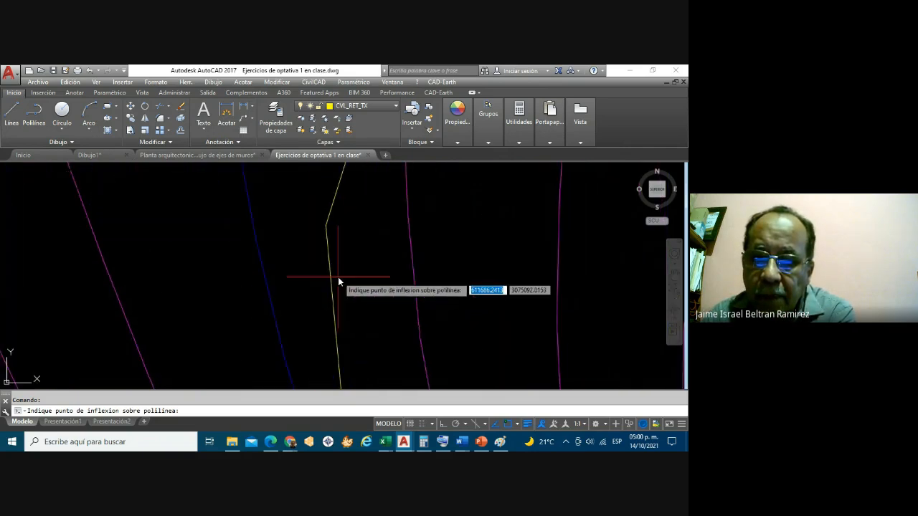
click(326, 226)
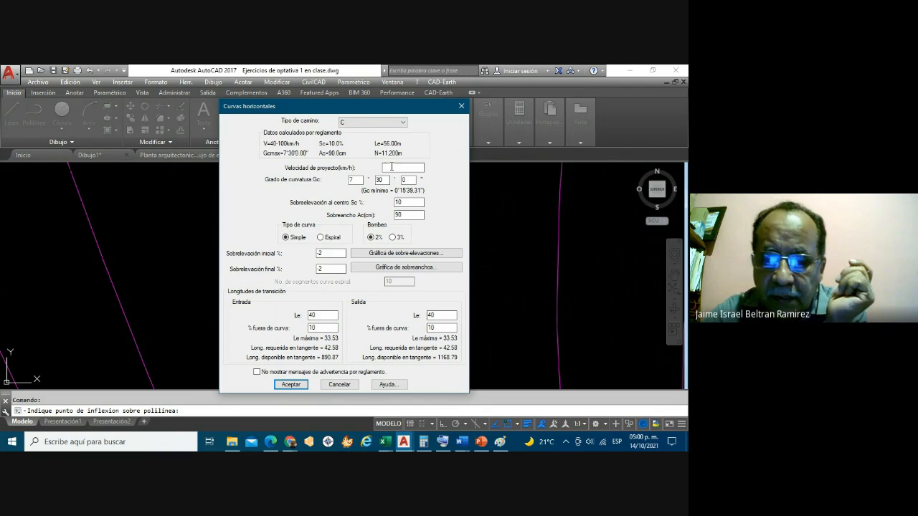
Step: Set the curve's design speed to 50 km/h, degree of curvature to 17°0'0" and widening Ac to 140 cm
text(50)
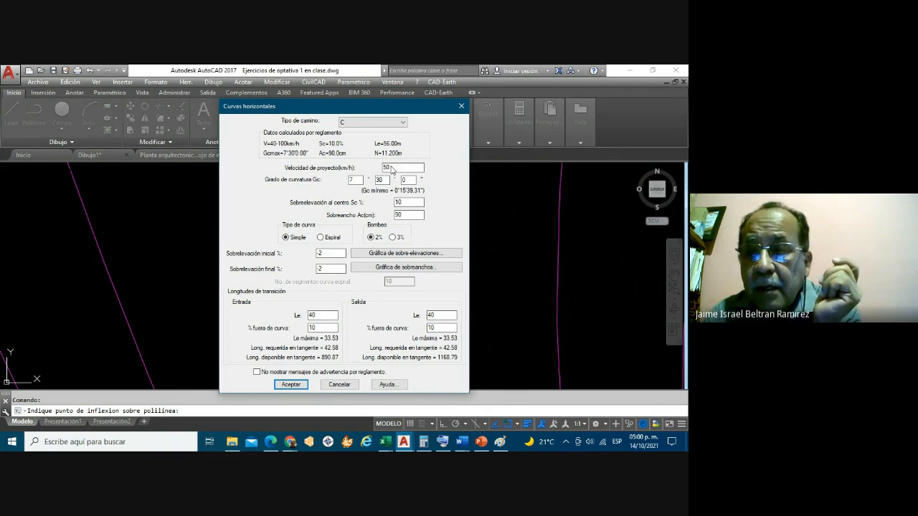
click(413, 204)
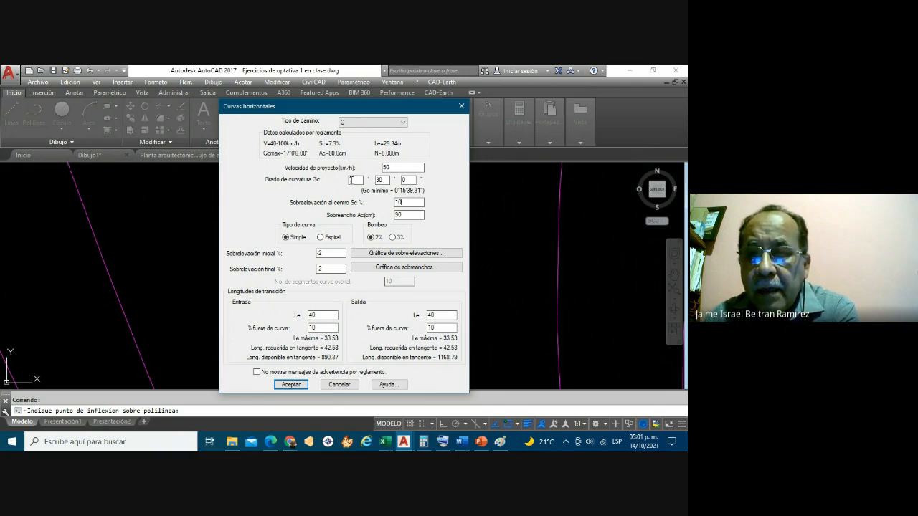
text(17)
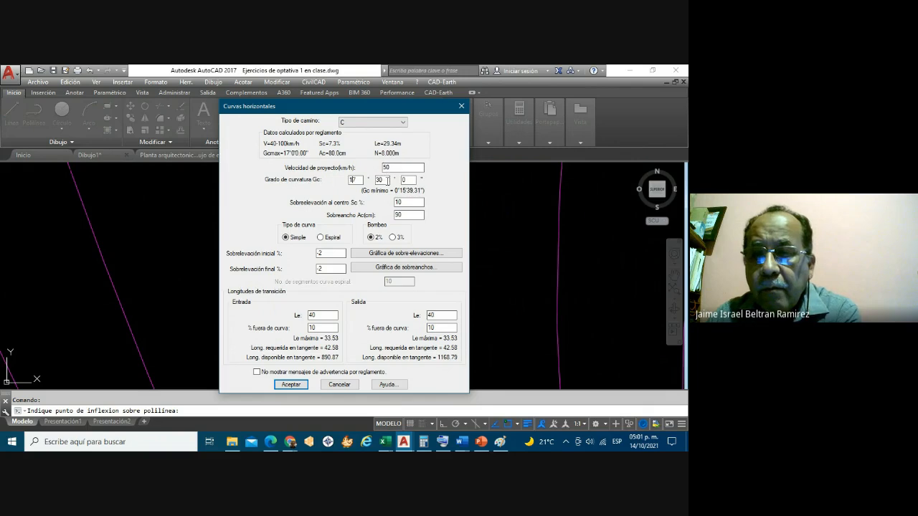
click(388, 181)
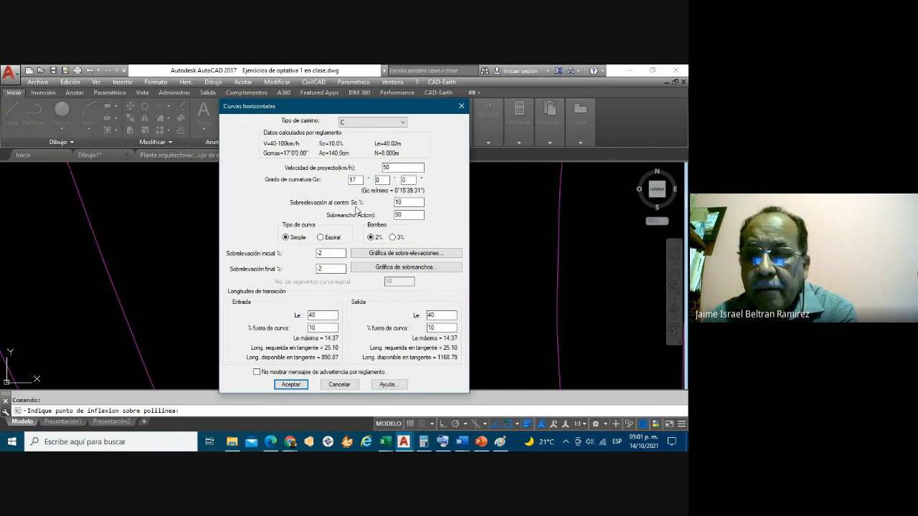
click(402, 214)
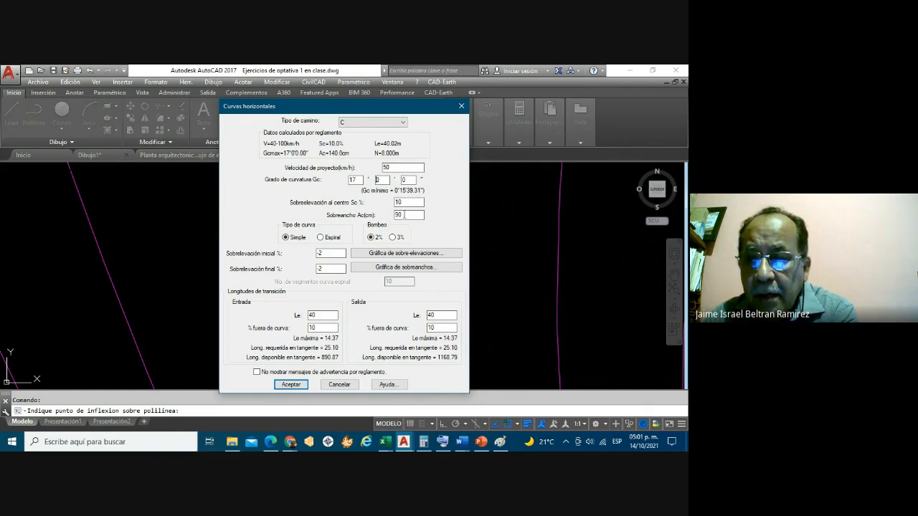
key(BackSpace)
key(BackSpace)
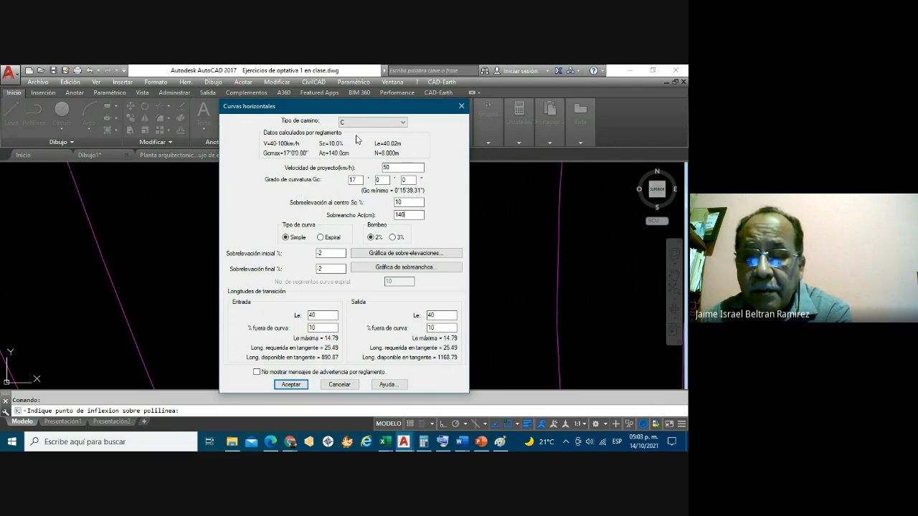
Step: Try to draw the second bend's horizontal curve with the transition length Le of 40 at both entry and exit
click(289, 385)
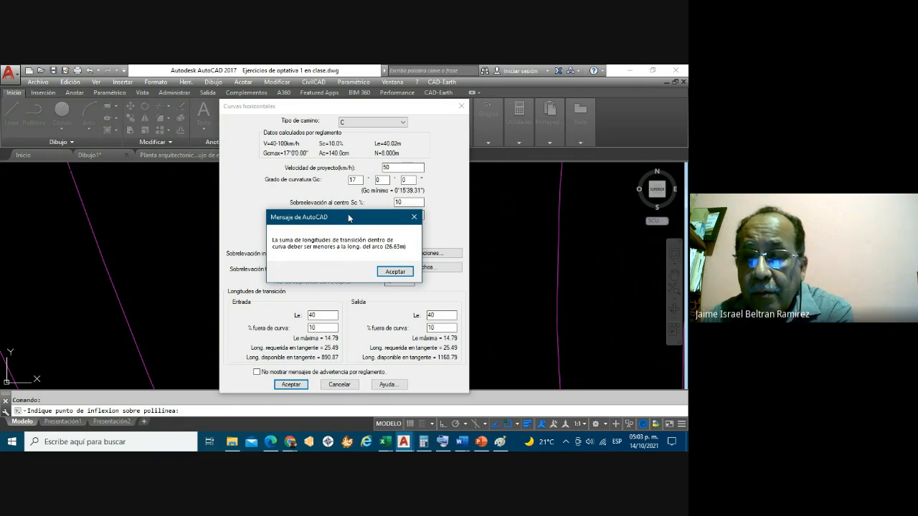
drag(347, 217, 436, 158)
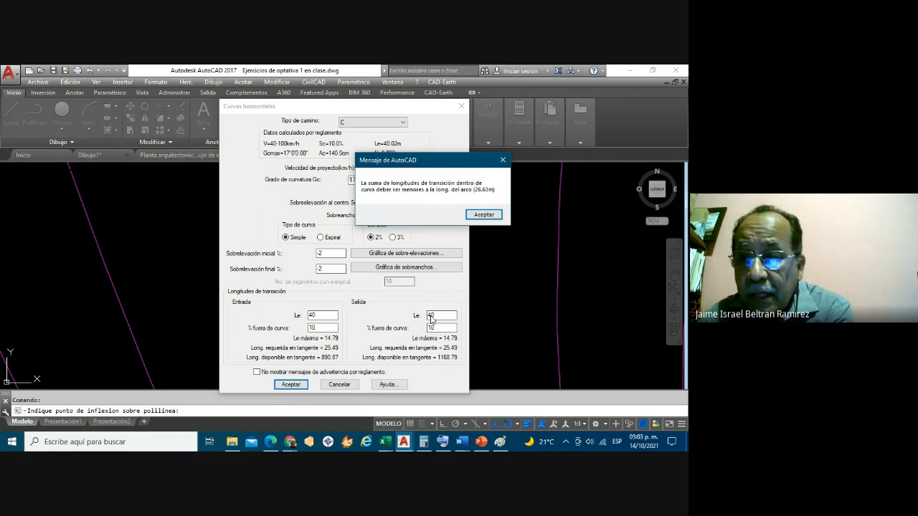
click(317, 316)
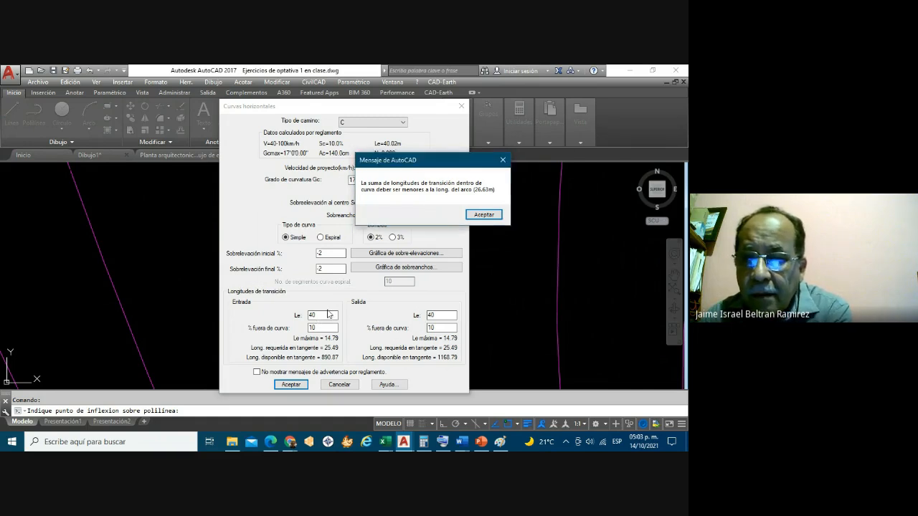
click(327, 313)
click(491, 216)
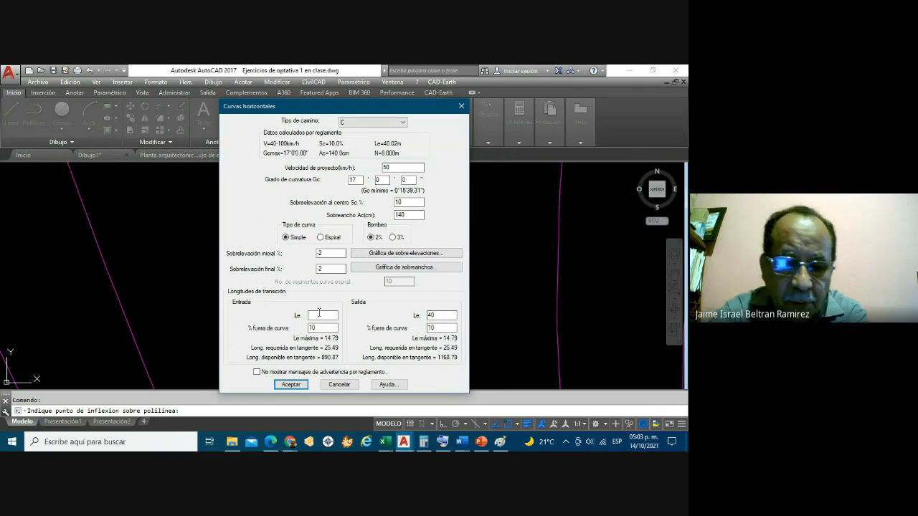
Step: Draw the second bend's curve with Le 13 at both entry and exit, choosing to continue despite the regulation limits
text(15)
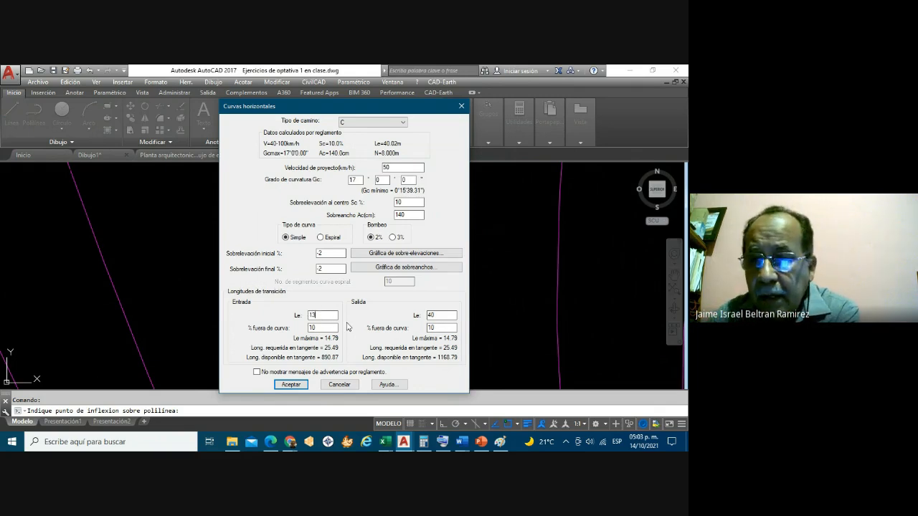
click(440, 316)
text(13)
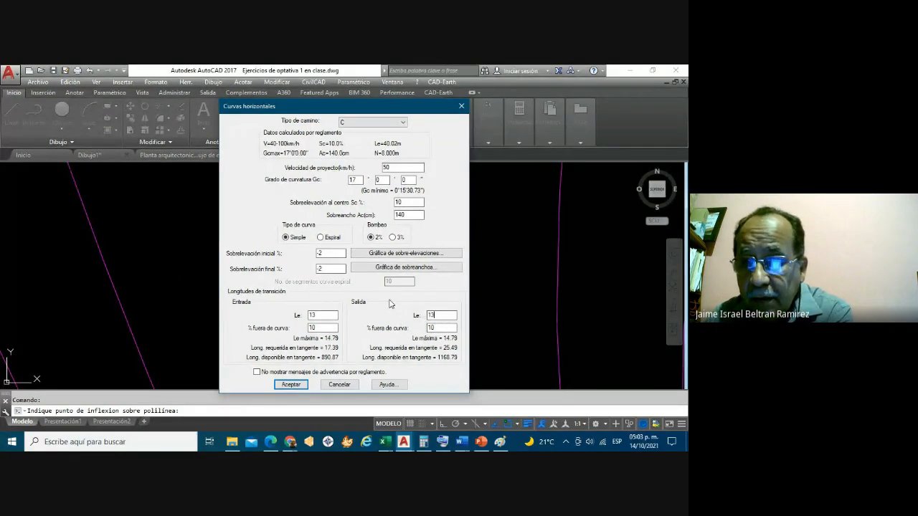
click(333, 328)
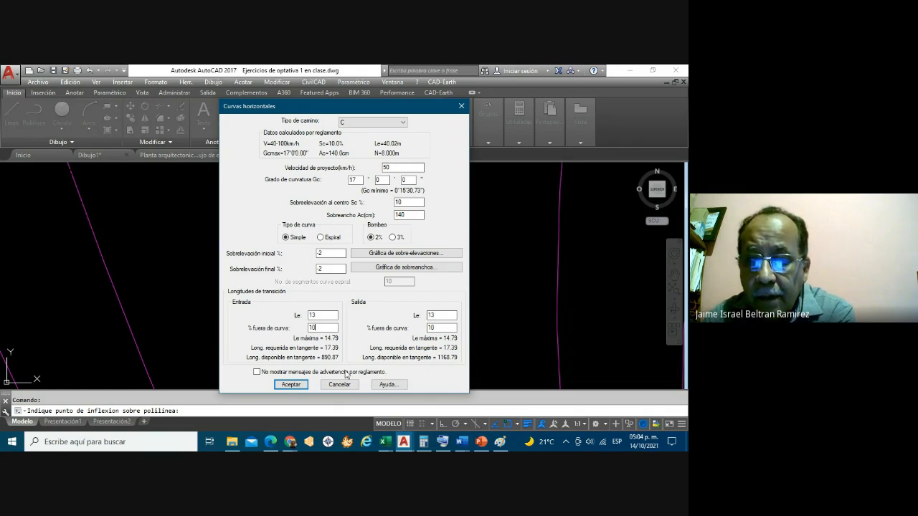
click(291, 385)
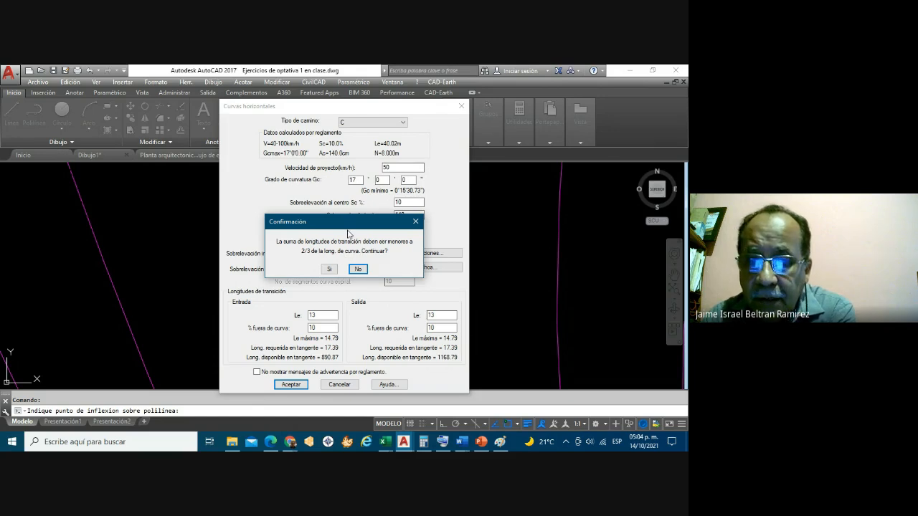
click(329, 270)
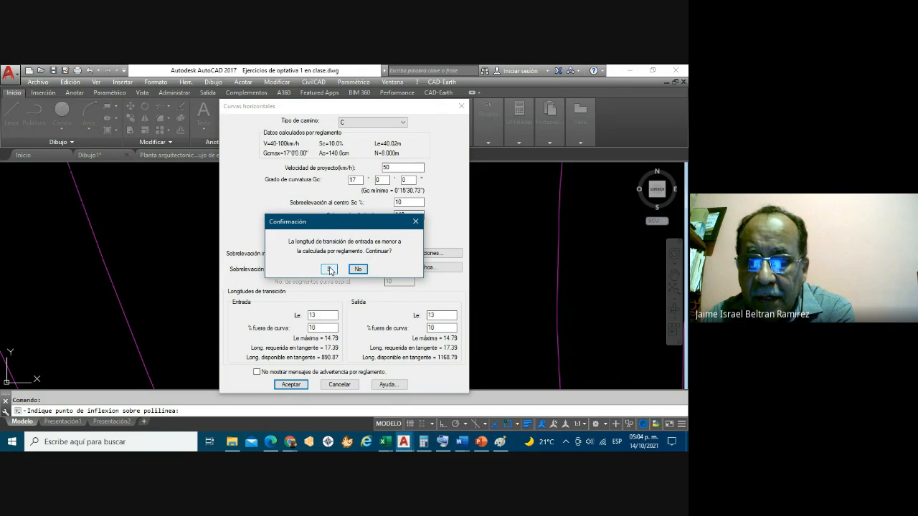
click(329, 269)
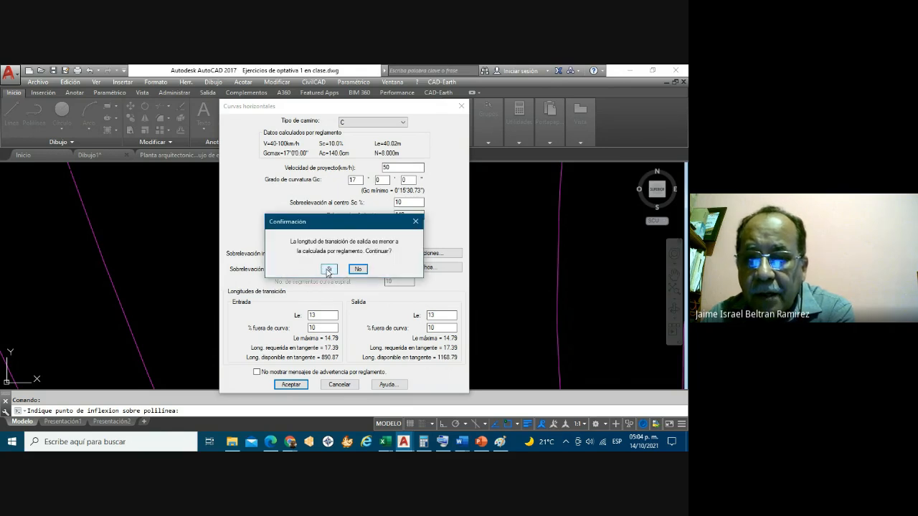
click(329, 270)
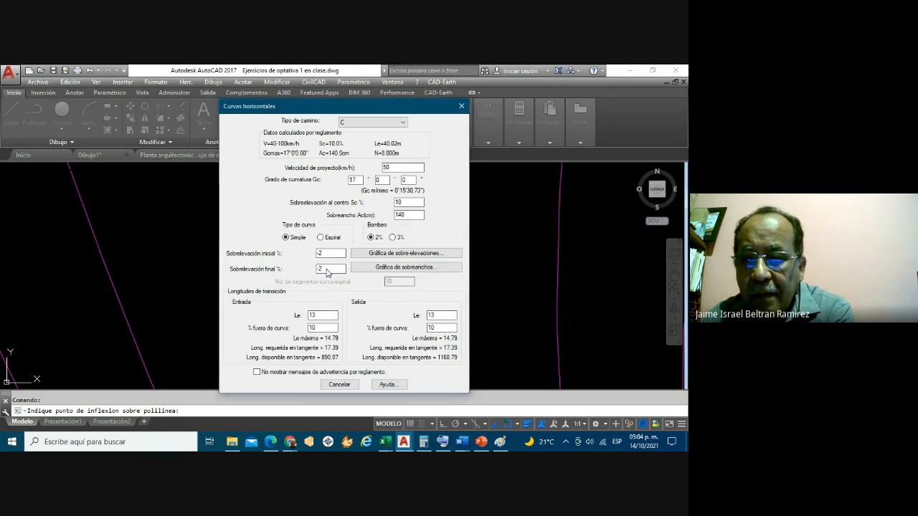
Step: Start a new SCT horizontal curve with CivilCAD at the vertex of the route polyline's third bend, further north
scroll(312, 282, down, 5)
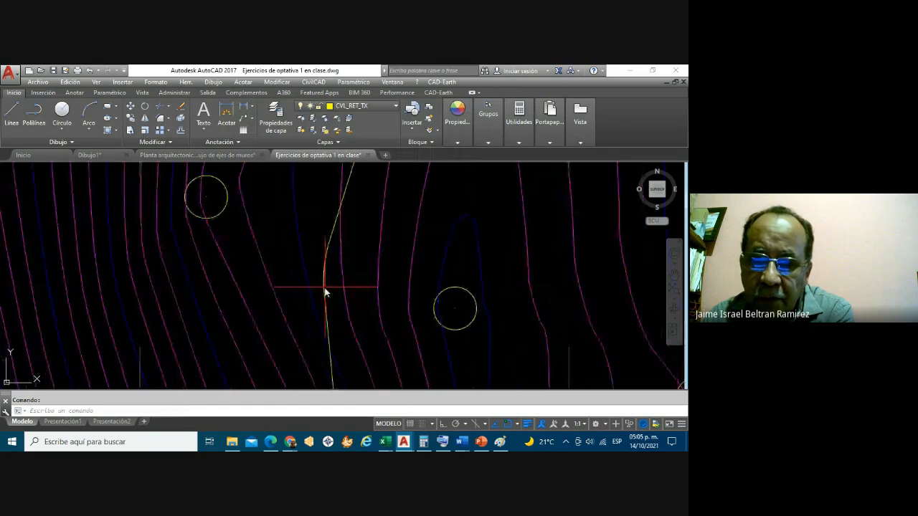
scroll(301, 283, down, 4)
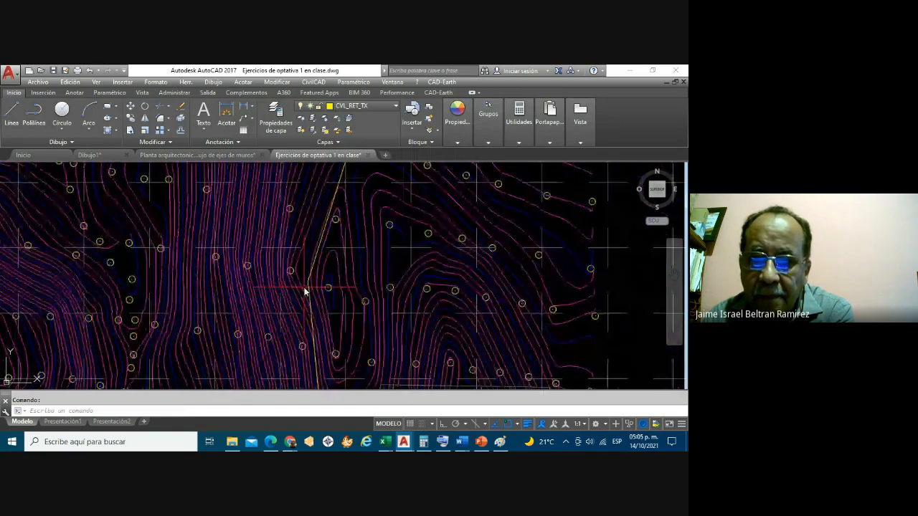
scroll(305, 290, down, 8)
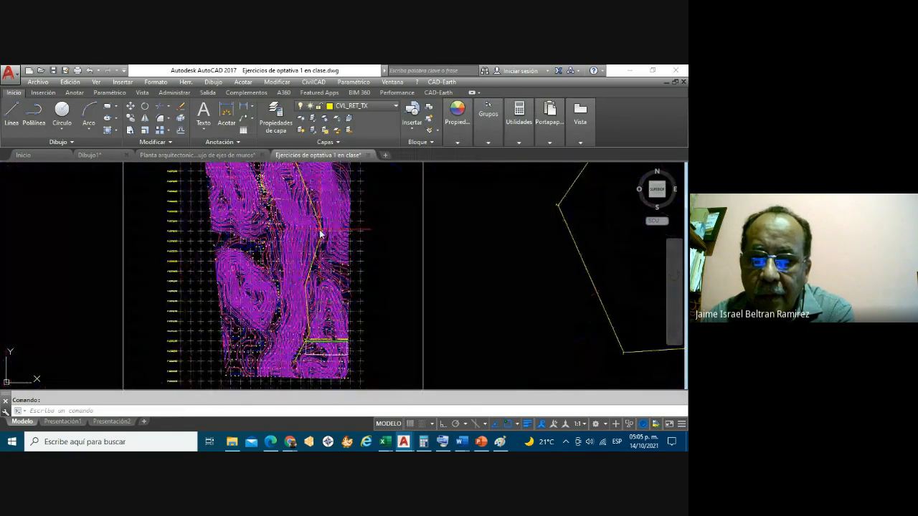
scroll(320, 231, up, 6)
scroll(321, 231, up, 5)
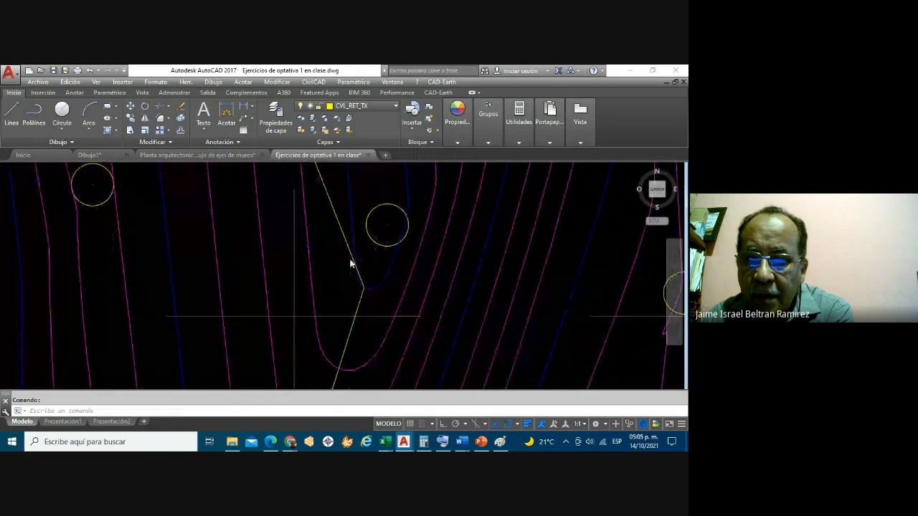
scroll(340, 245, up, 2)
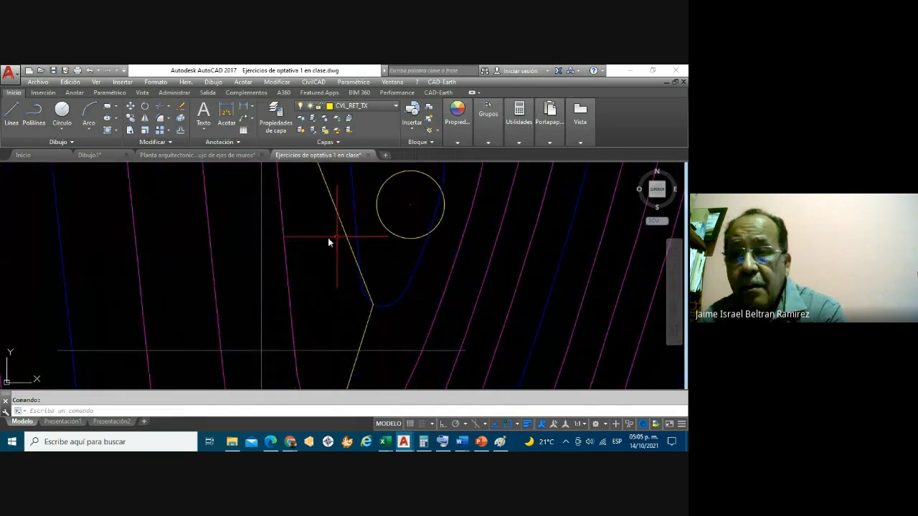
click(313, 84)
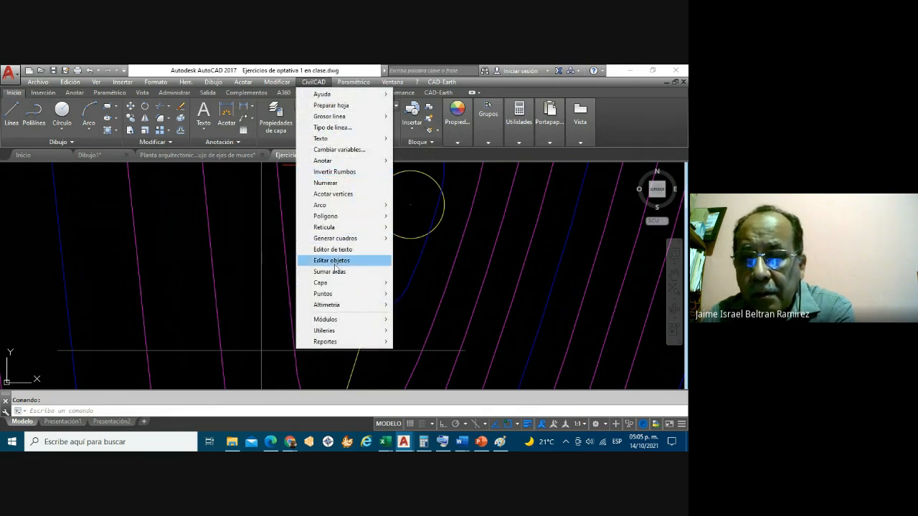
mouse_move(334, 334)
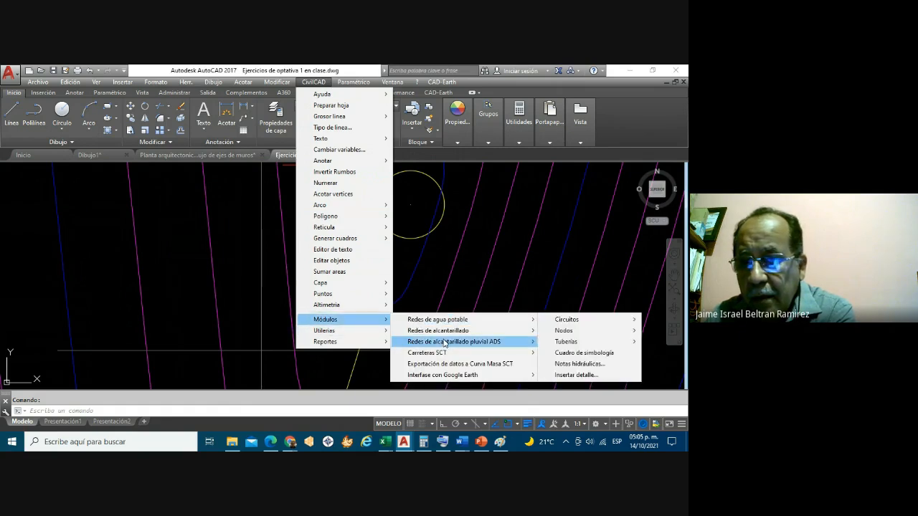
mouse_move(442, 357)
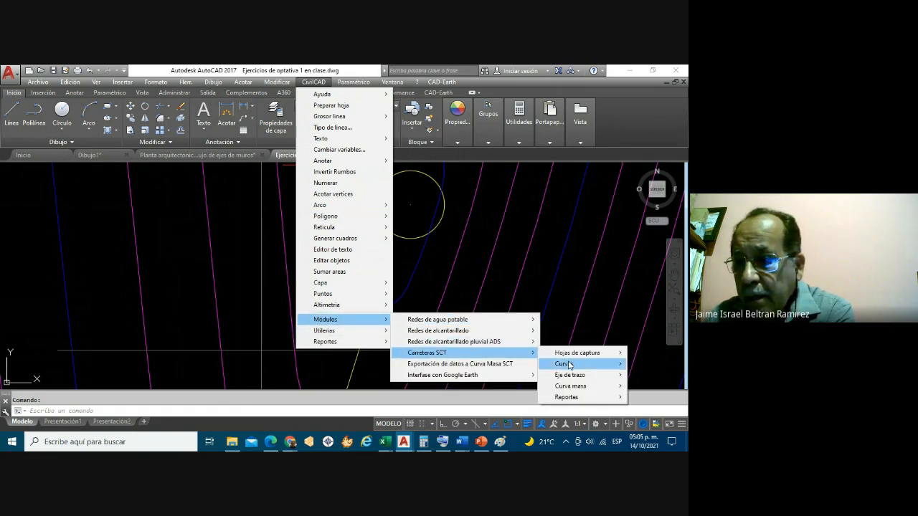
mouse_move(569, 366)
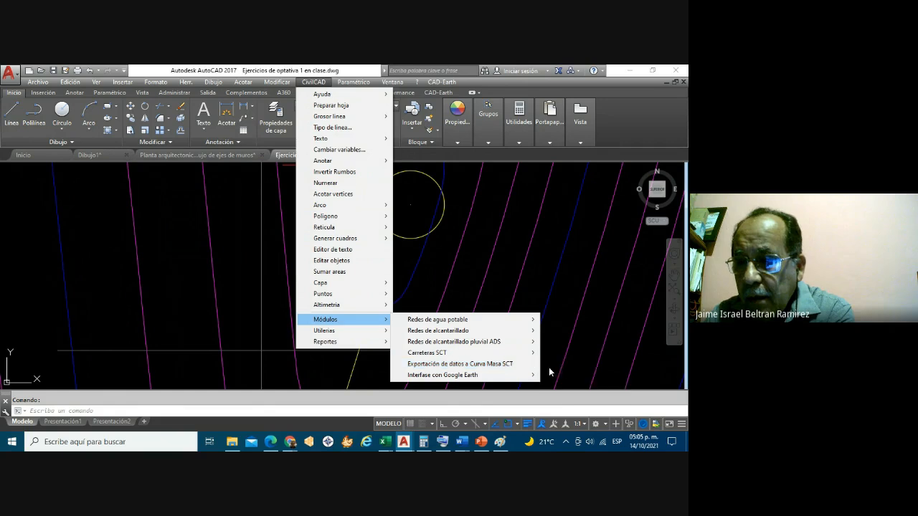
mouse_move(536, 355)
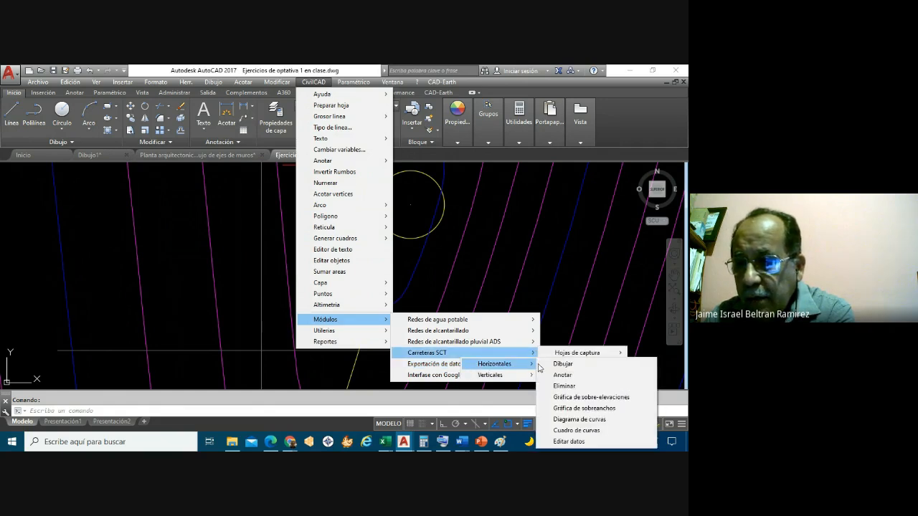
click(572, 367)
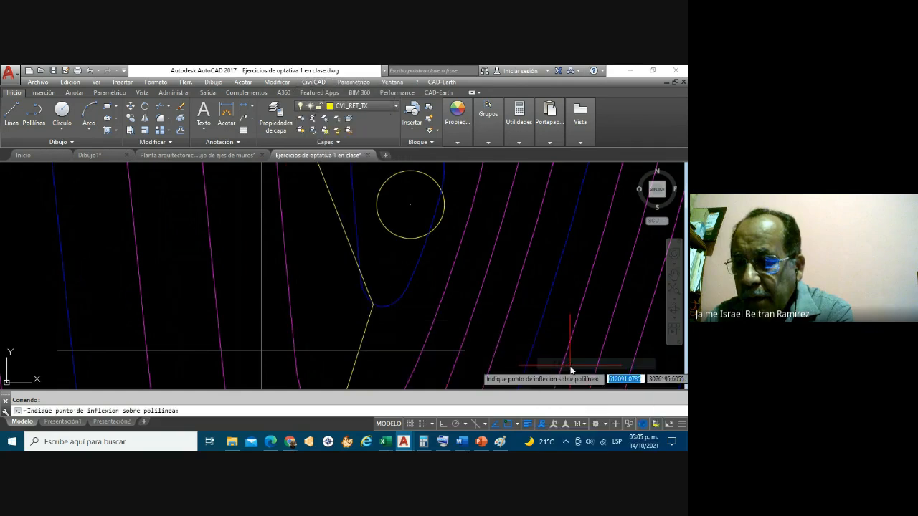
scroll(372, 309, up, 3)
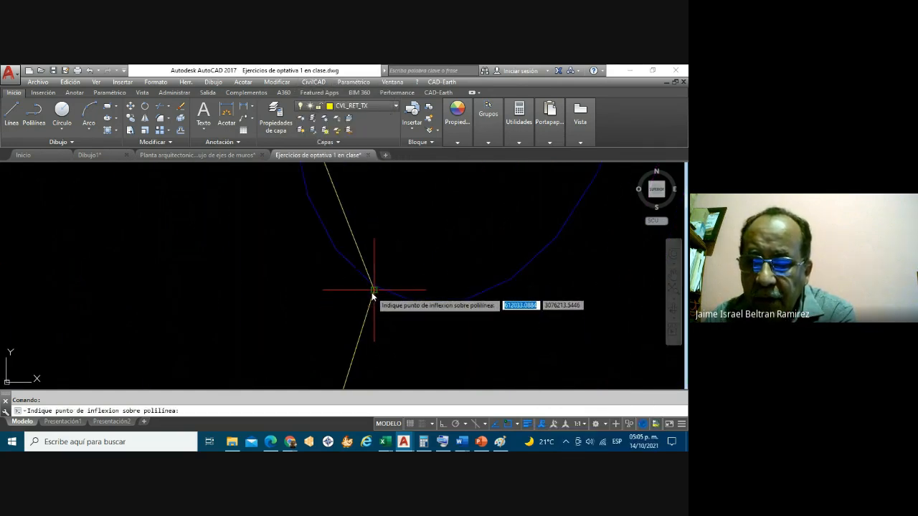
click(373, 291)
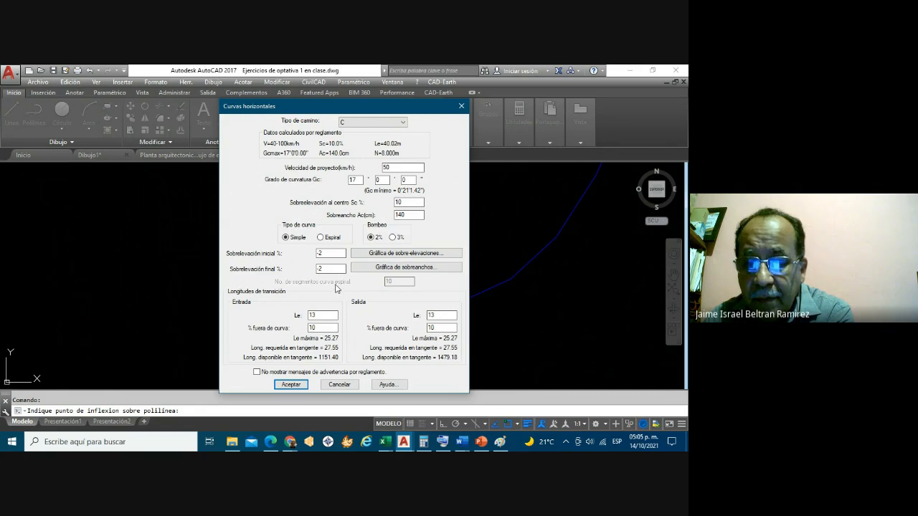
Step: Draw the third bend's curve with the same speed, curvature and Le 13 settings, continuing despite the regulation transition lengths
click(290, 385)
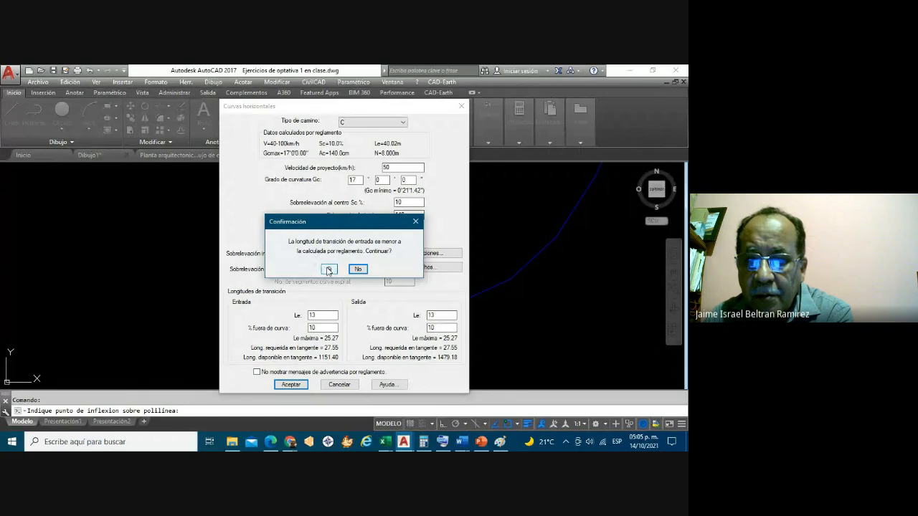
click(328, 269)
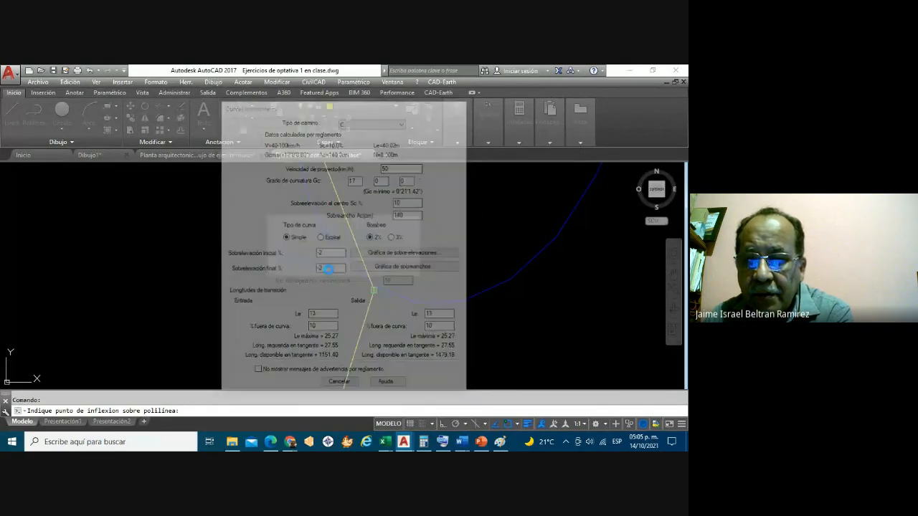
scroll(344, 264, up, 5)
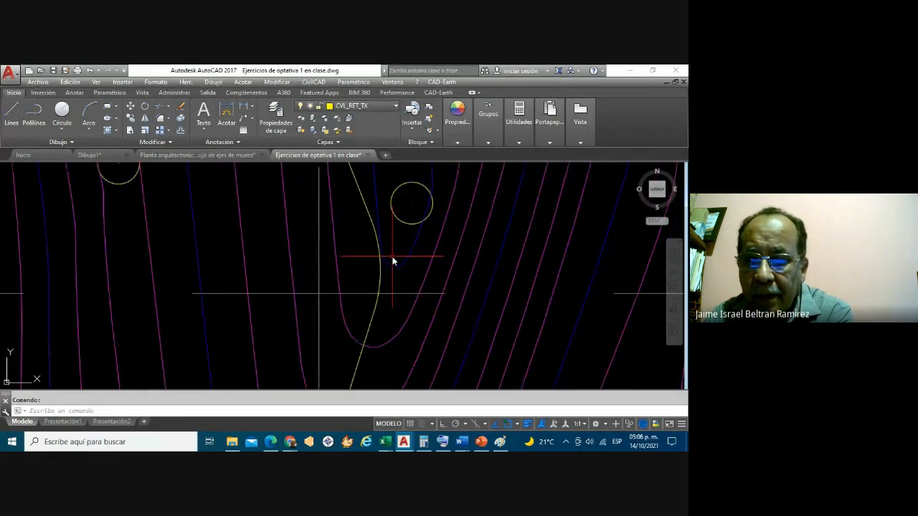
scroll(389, 264, down, 5)
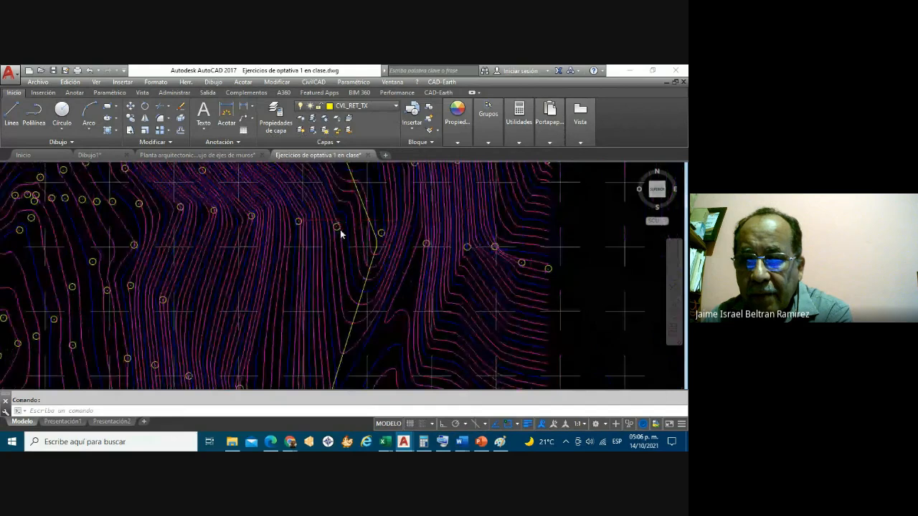
scroll(340, 229, down, 6)
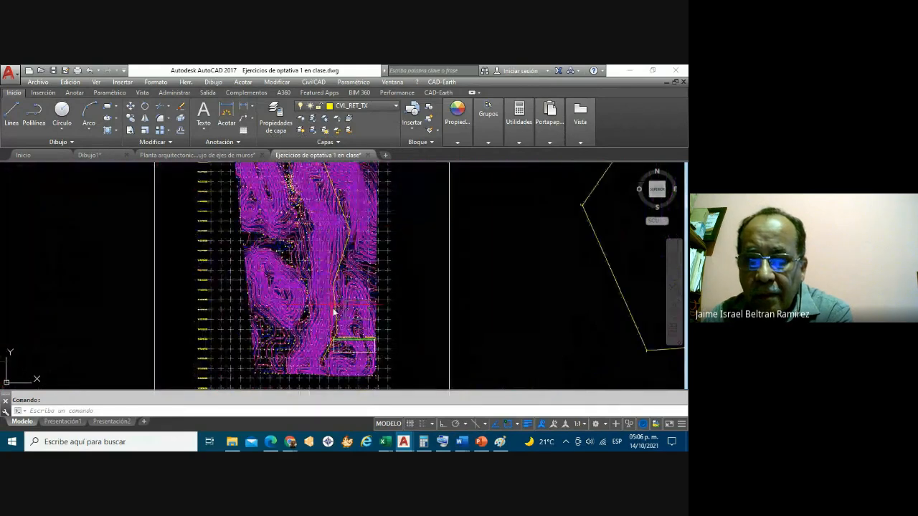
Step: Examine the horizontal curve drawn at the route axis's southernmost bend against the surrounding contour lines
scroll(337, 335, up, 4)
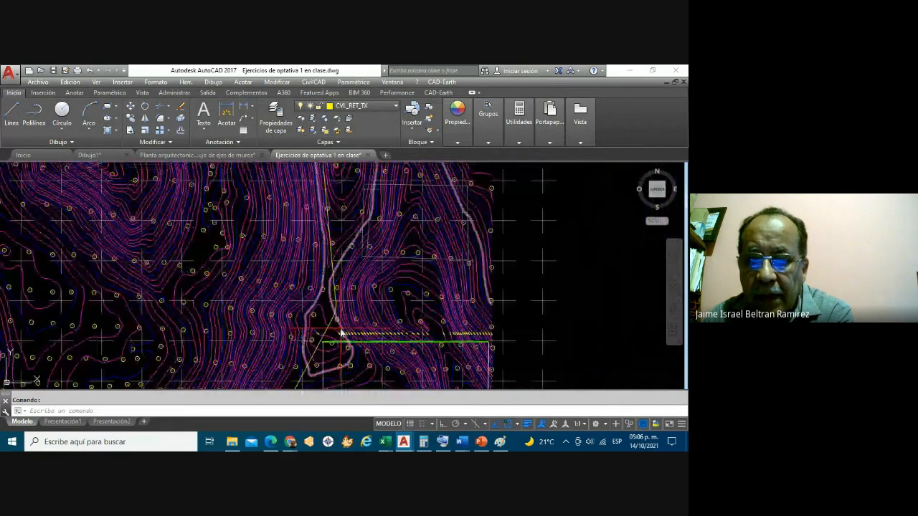
scroll(340, 334, up, 2)
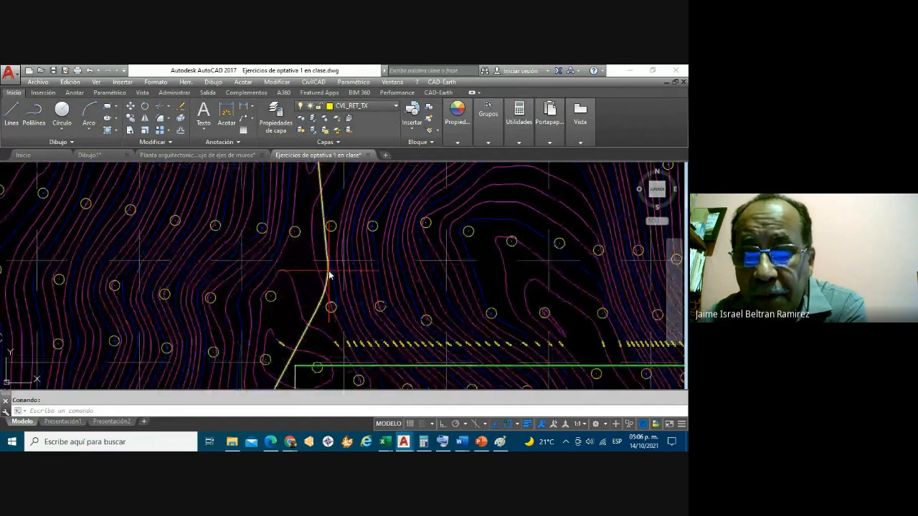
mouse_move(329, 275)
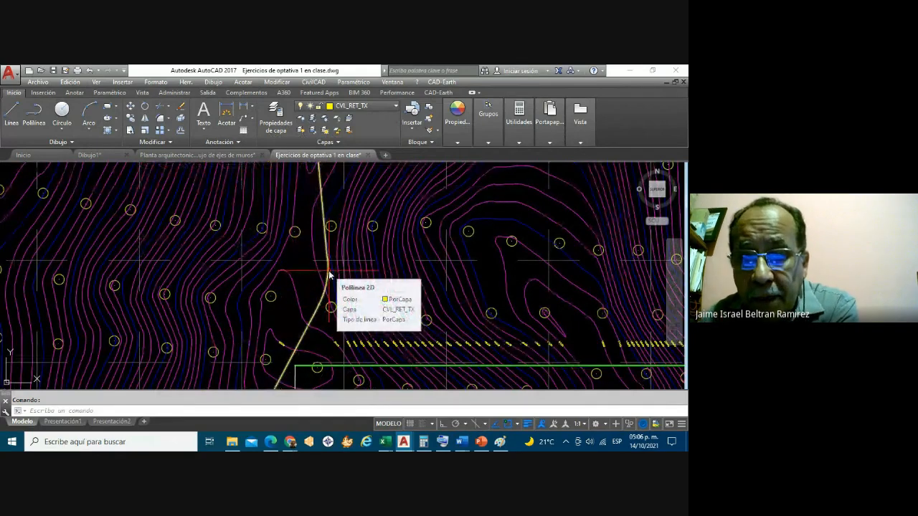
scroll(326, 274, down, 2)
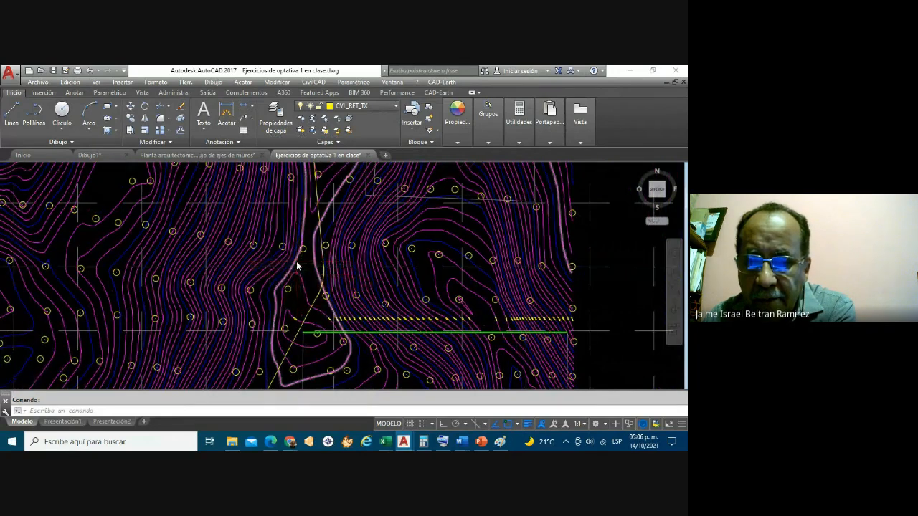
scroll(298, 266, up, 3)
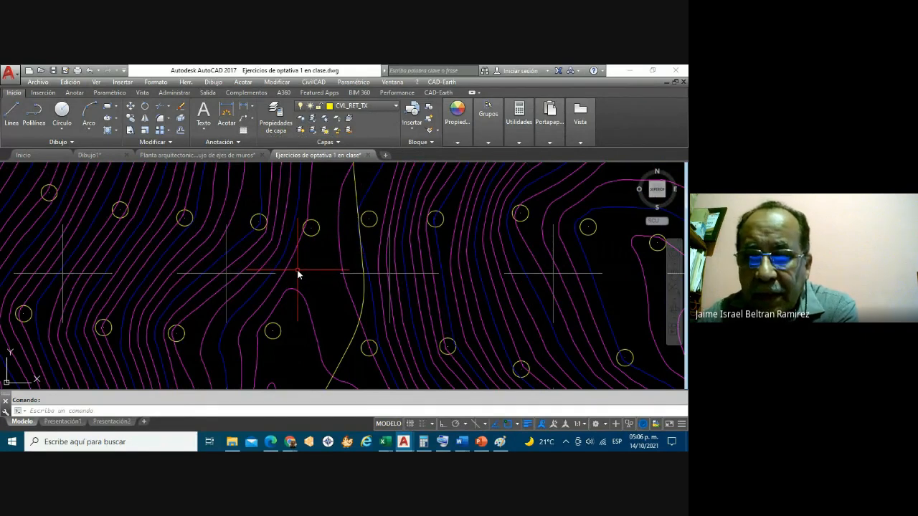
scroll(294, 266, down, 2)
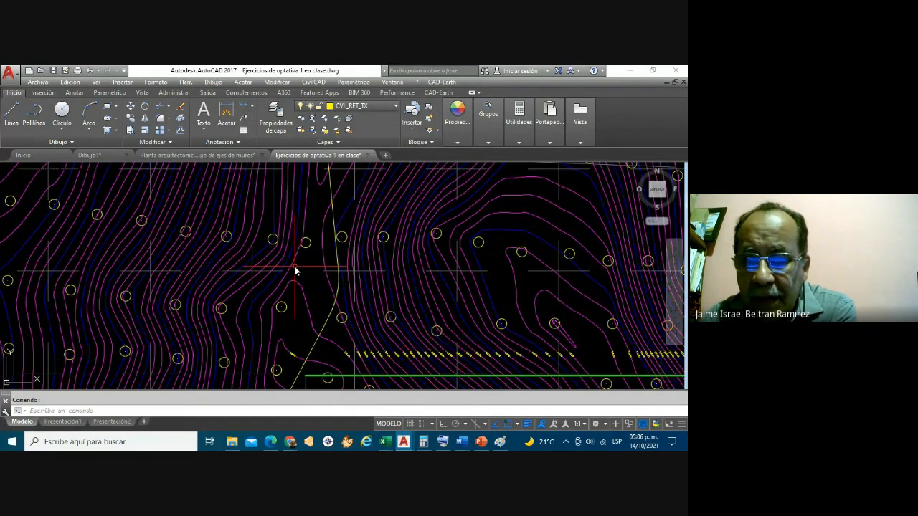
scroll(301, 265, down, 2)
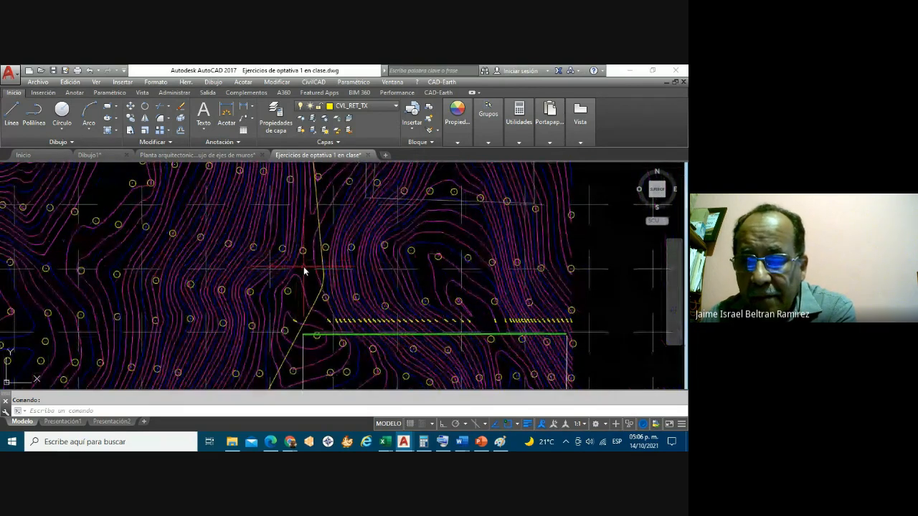
scroll(303, 266, up, 2)
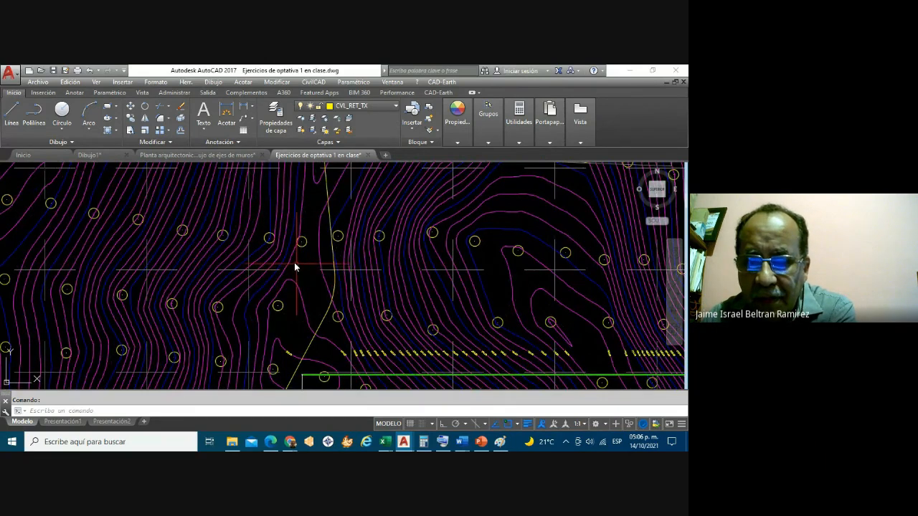
scroll(294, 263, down, 2)
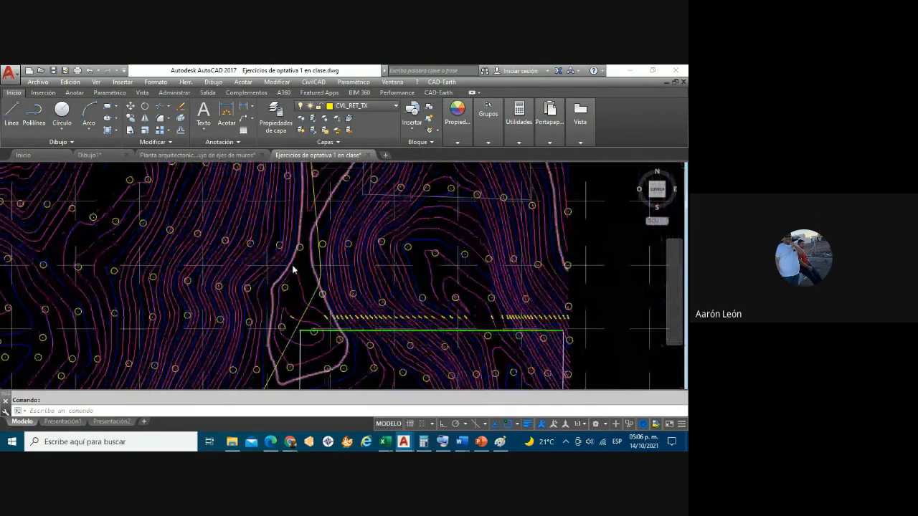
Step: Examine the horizontal curves at the route's second and third bends and check the whole axis on the map
scroll(292, 269, down, 4)
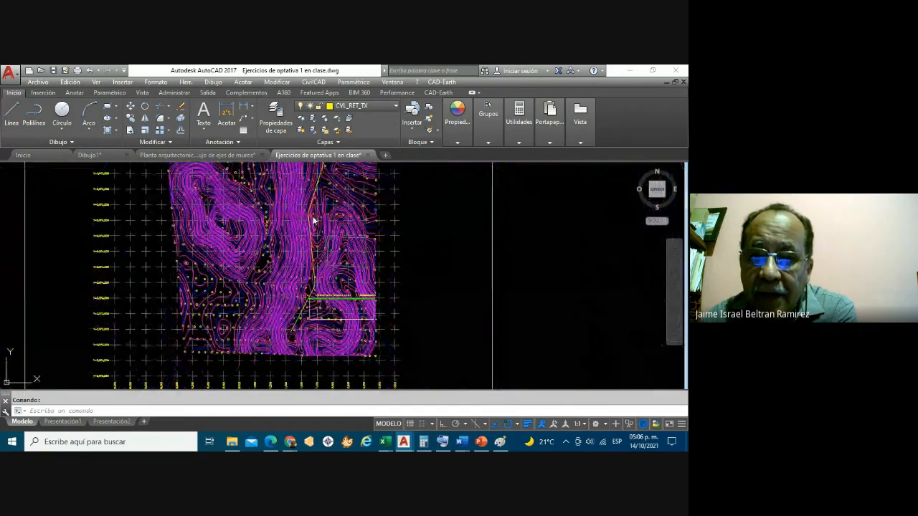
scroll(309, 219, up, 7)
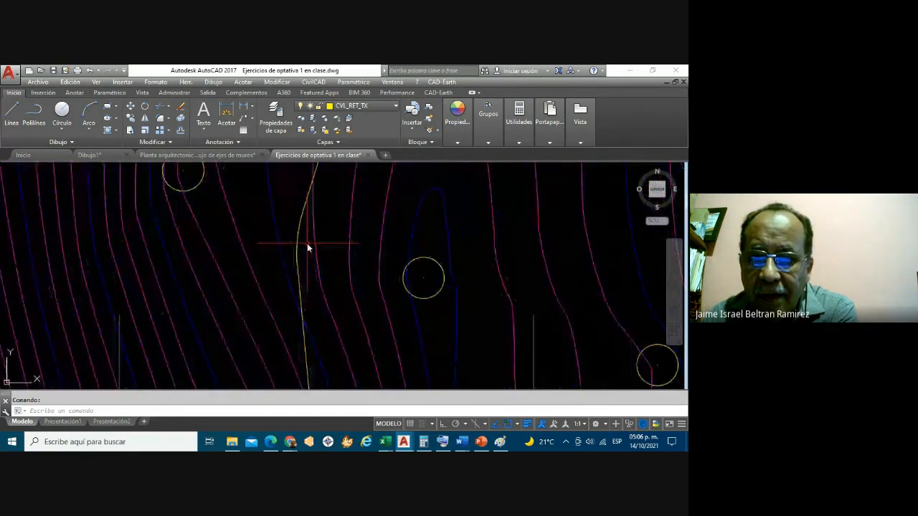
scroll(302, 247, down, 4)
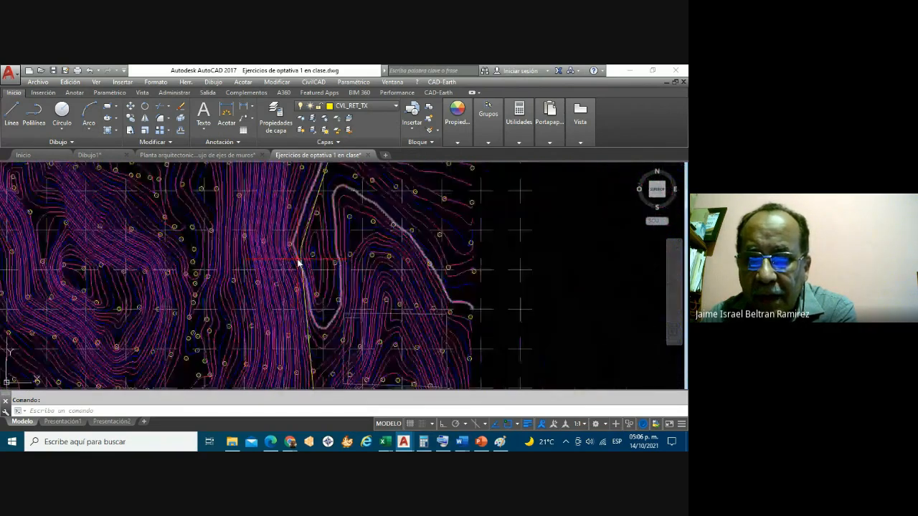
scroll(298, 264, down, 5)
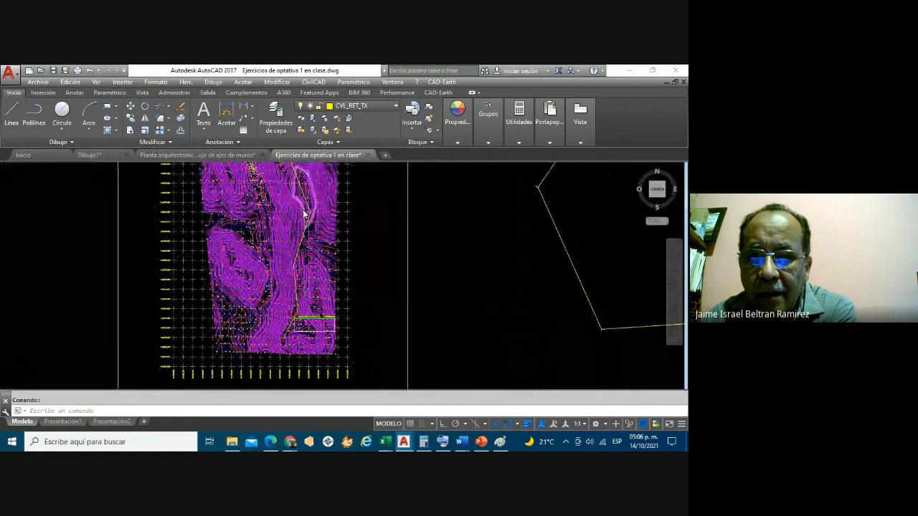
scroll(304, 213, up, 5)
scroll(335, 208, up, 3)
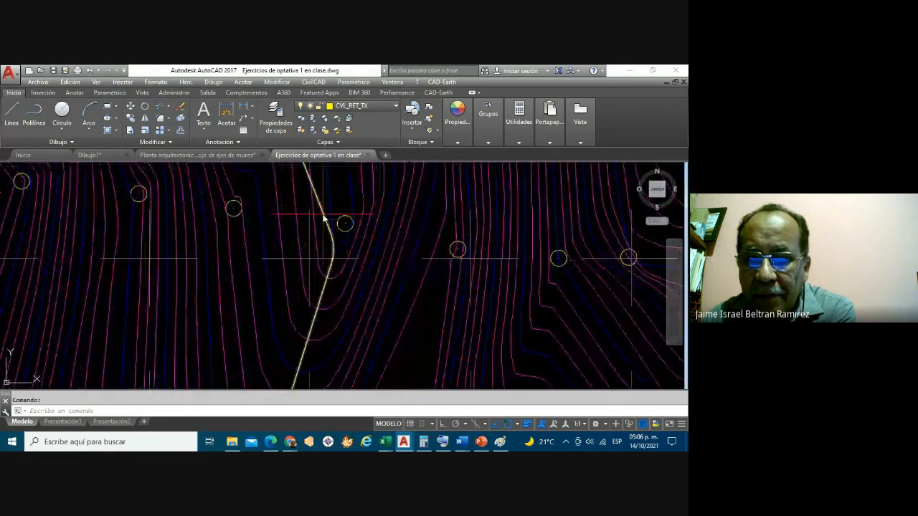
scroll(324, 208, down, 3)
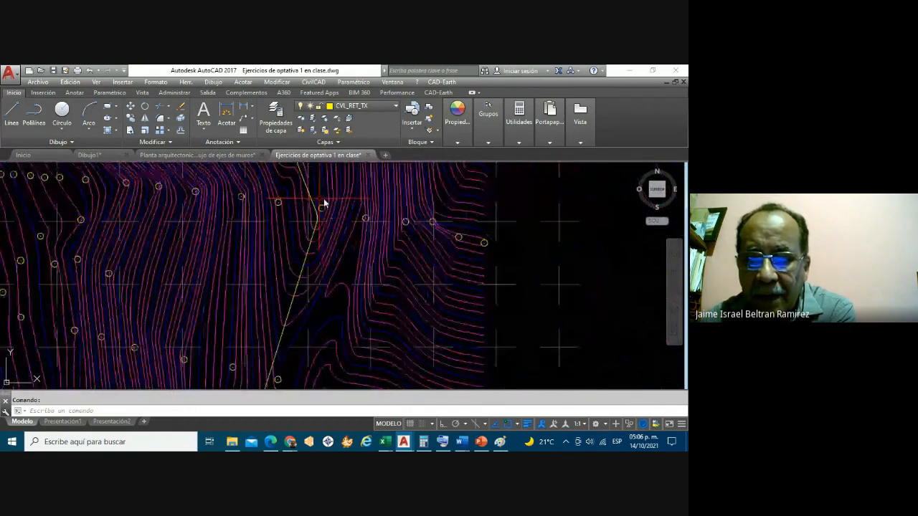
scroll(324, 203, down, 6)
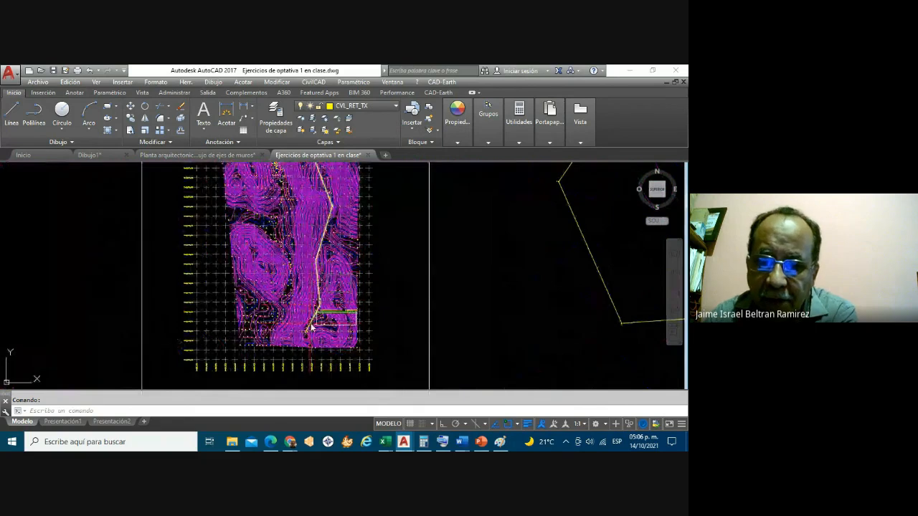
Step: Start CivilCAD's station marking on the route axis, beginning at its southern end with initial station 0+000
scroll(308, 324, up, 6)
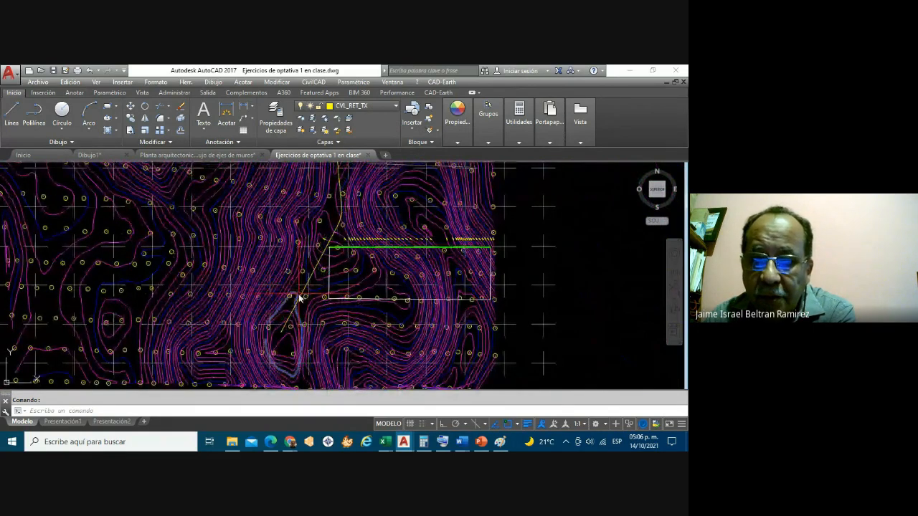
click(299, 298)
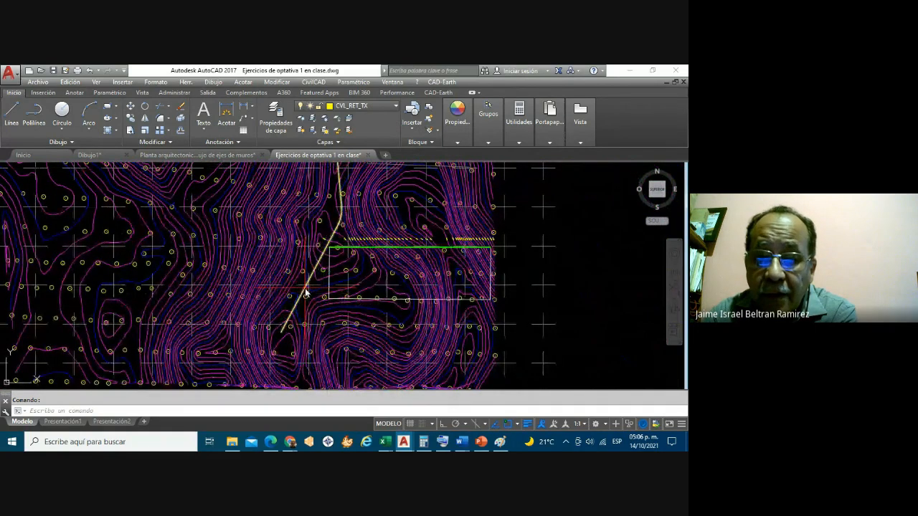
click(313, 83)
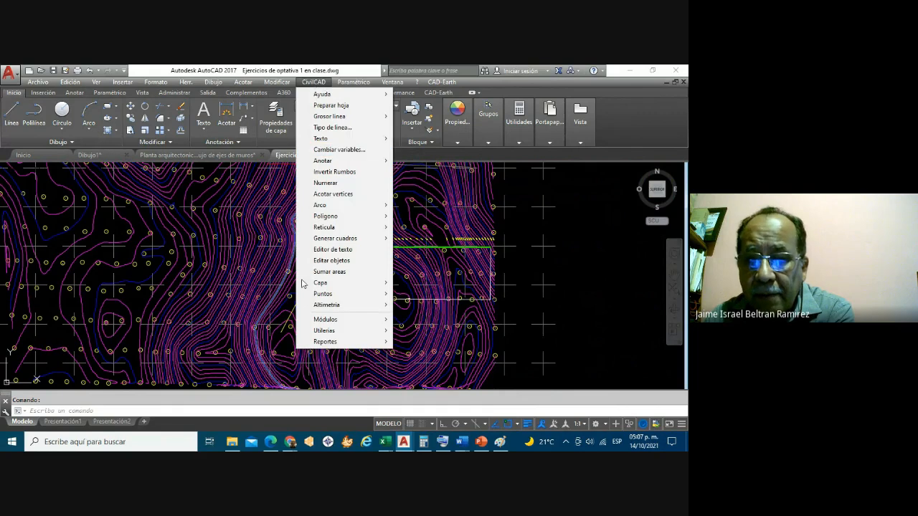
mouse_move(326, 306)
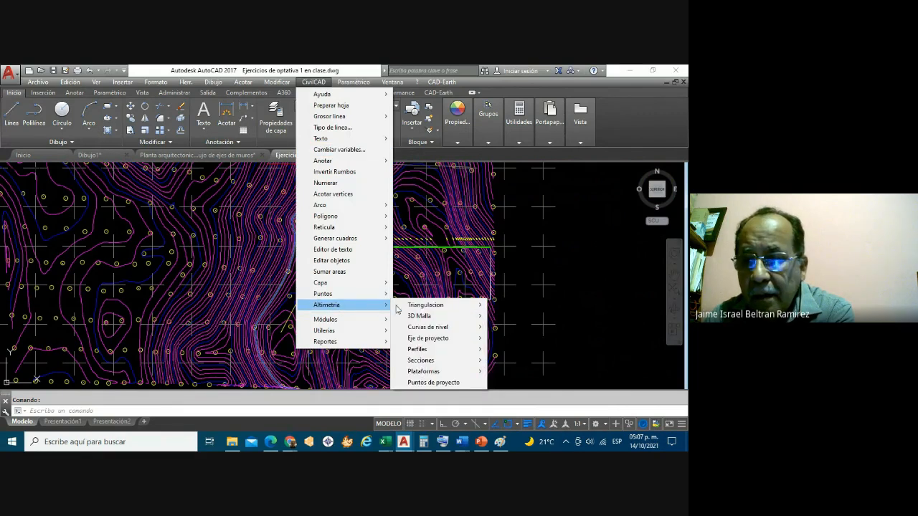
mouse_move(431, 340)
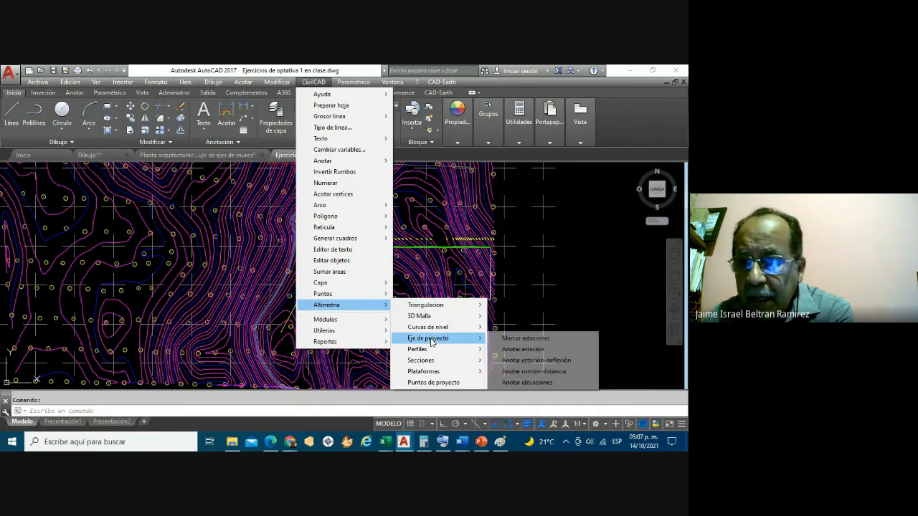
click(534, 340)
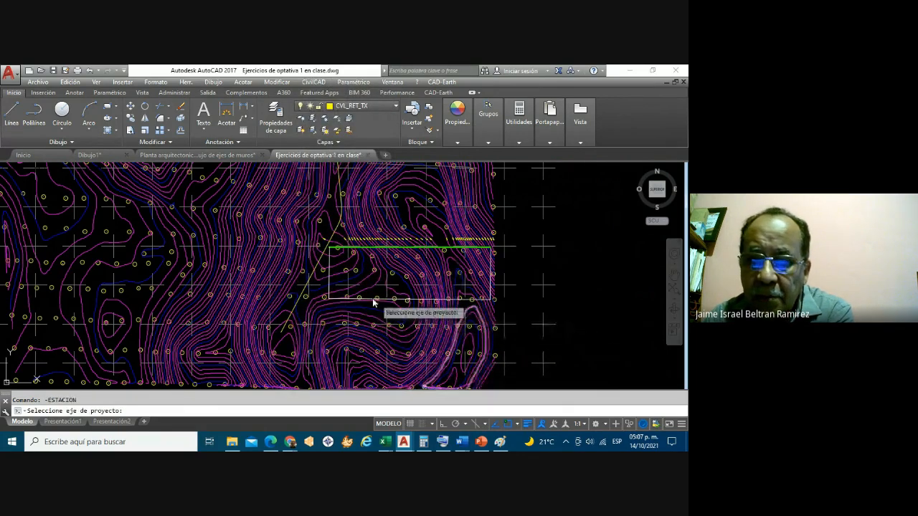
scroll(301, 295, up, 5)
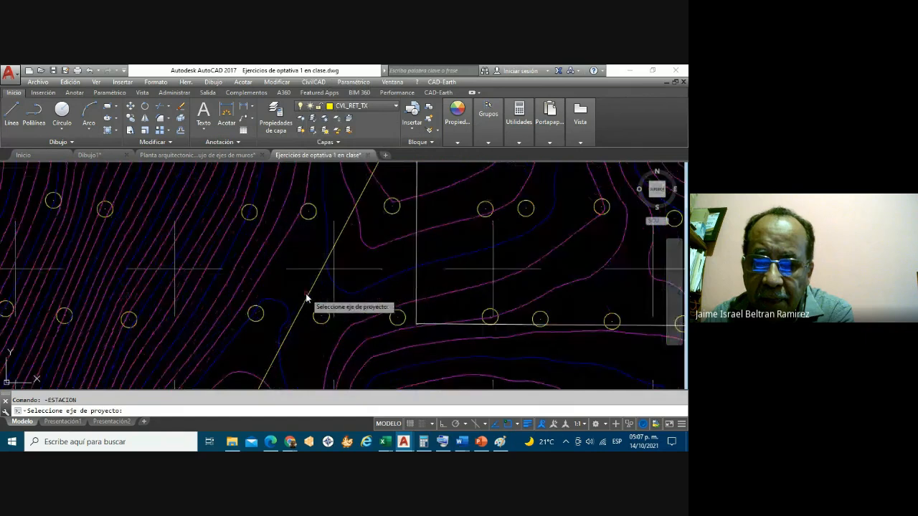
click(308, 296)
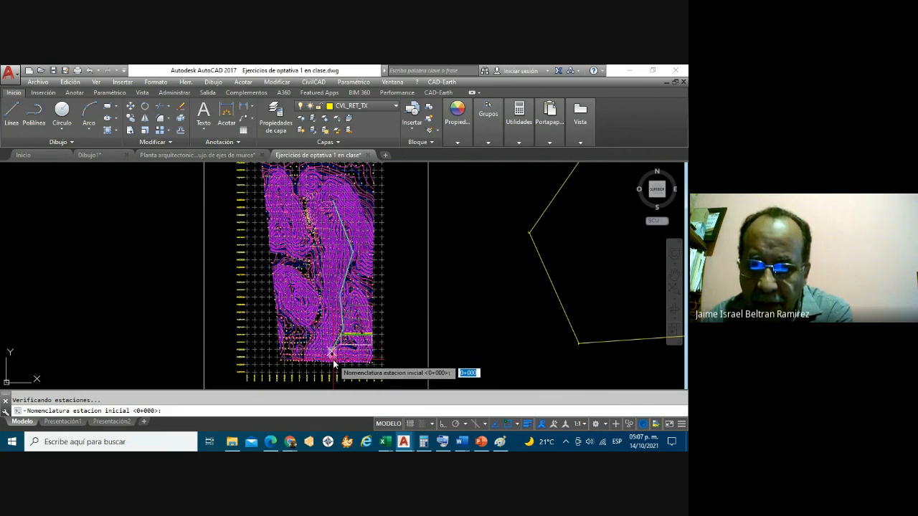
scroll(337, 358, up, 4)
scroll(333, 363, up, 4)
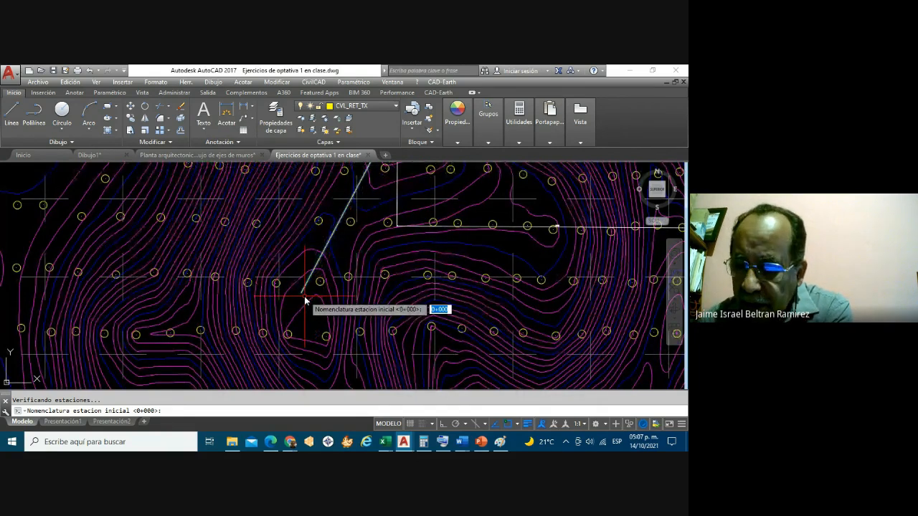
key(Return)
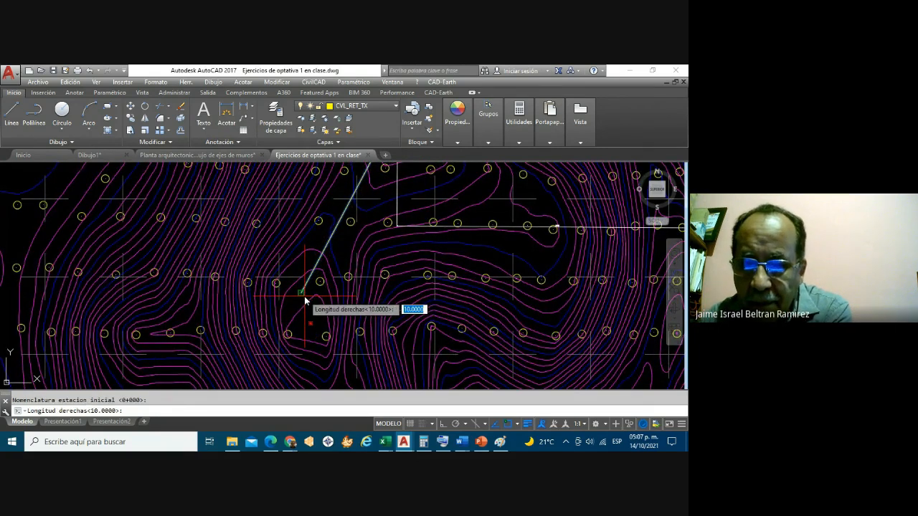
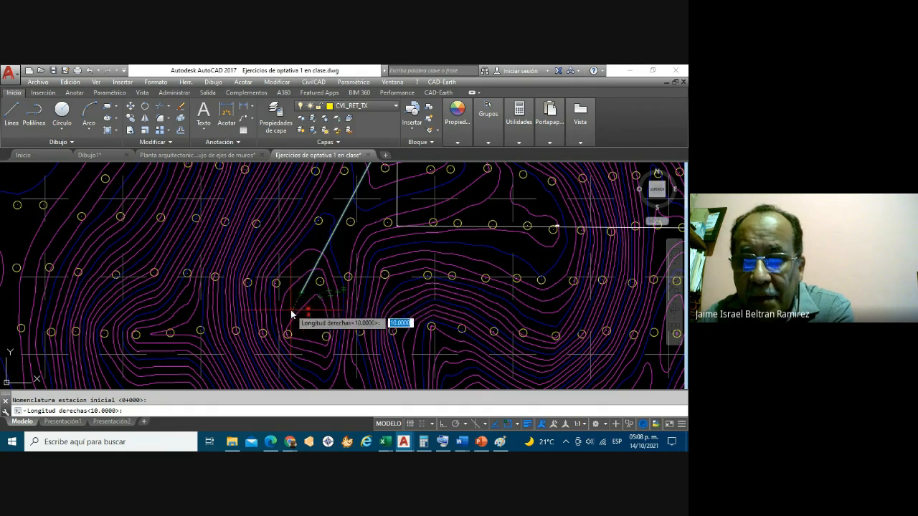
Step: Set both the right and left lengths of the station cross lines to 100 for the route axis
scroll(306, 304, down, 2)
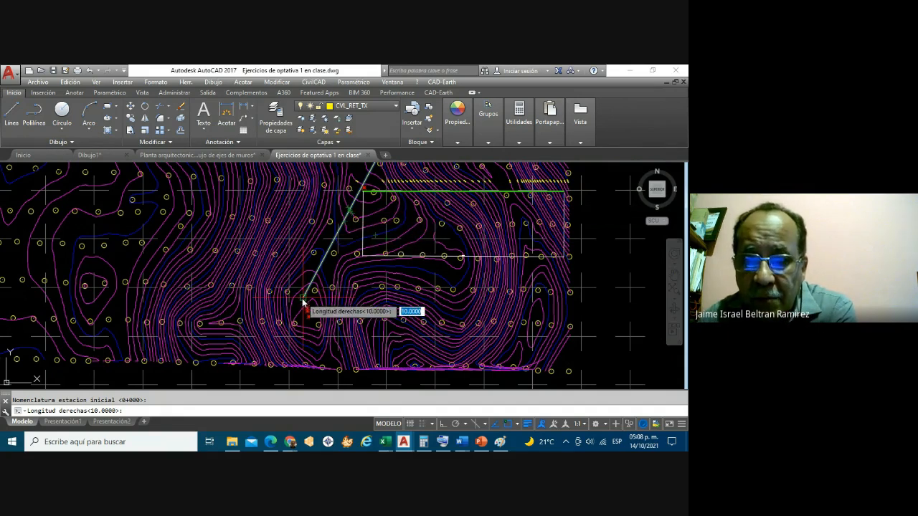
scroll(302, 298, up, 2)
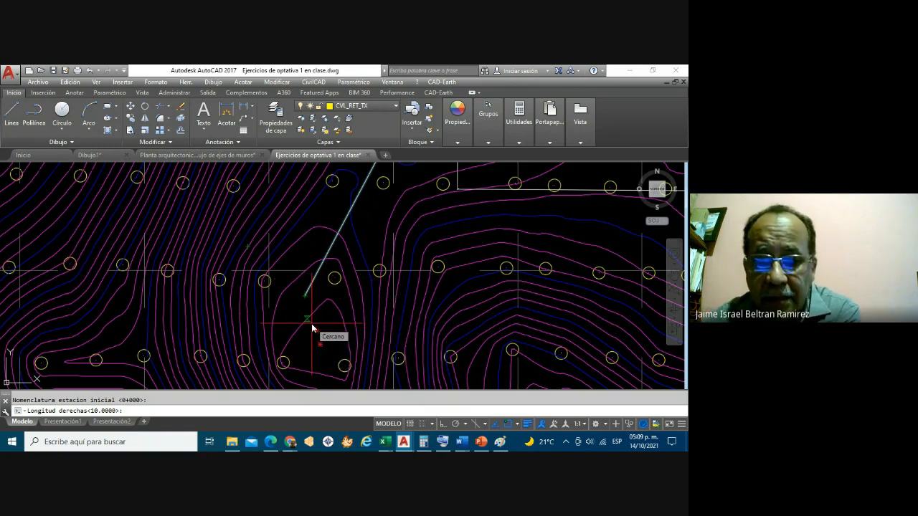
text(1)
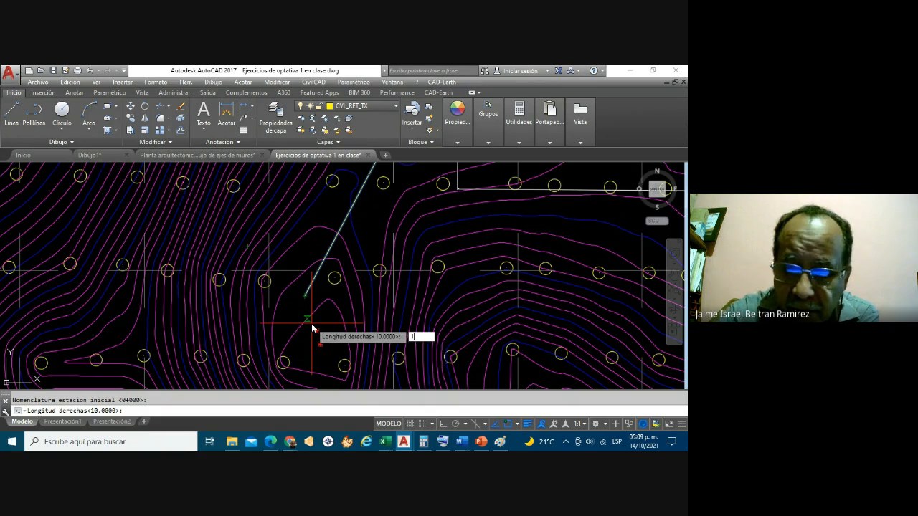
text(00)
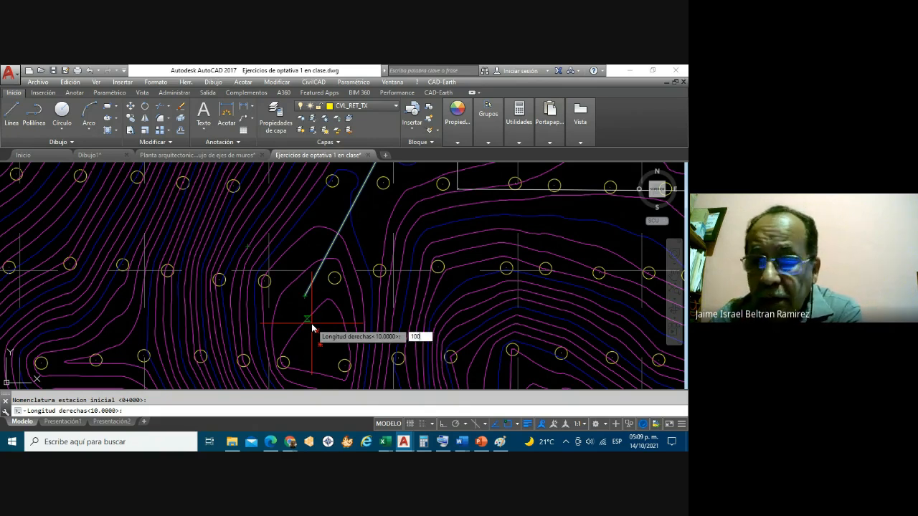
key(Return)
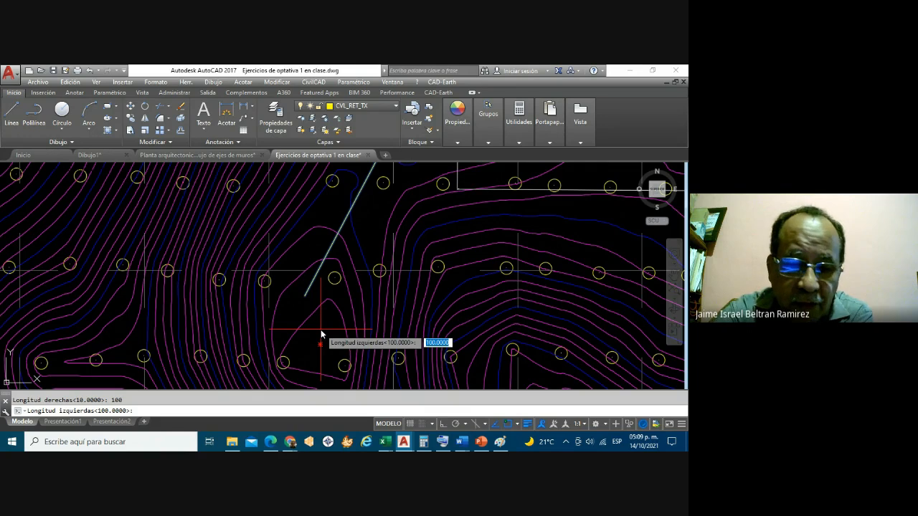
text(100)
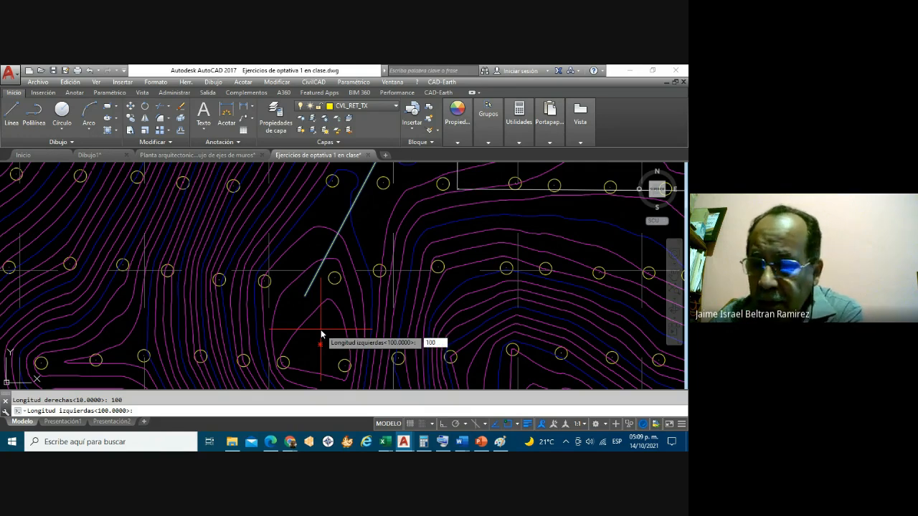
key(Return)
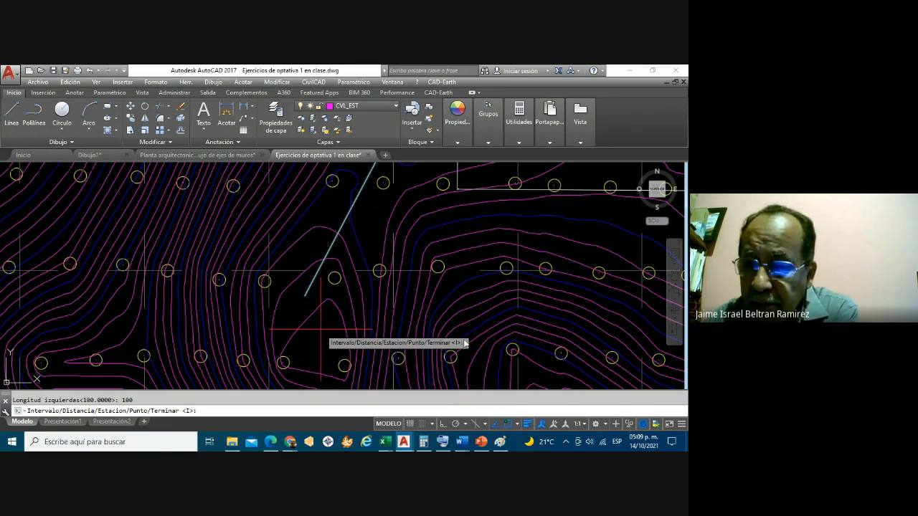
Step: Mark stations along the axis by interval, with 20.0000 separation, from station 0+000.00 to 4+264.91
key(Return)
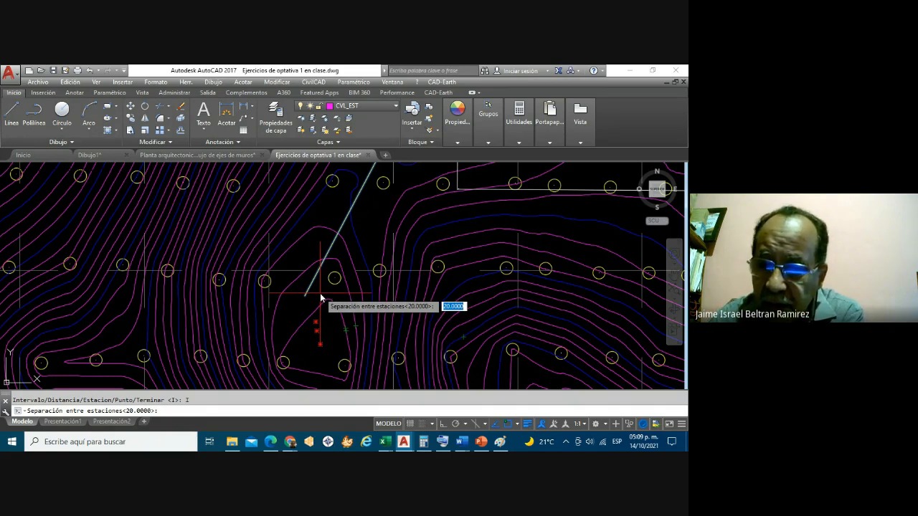
key(Return)
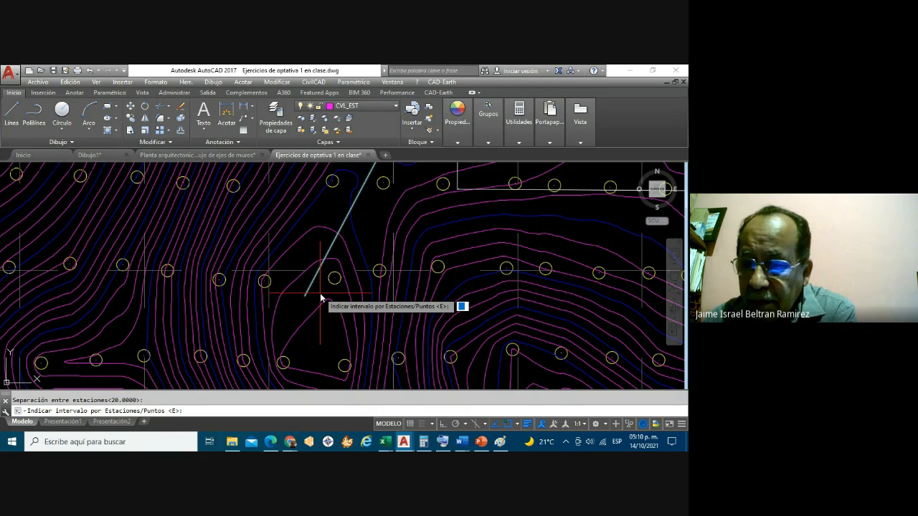
key(Return)
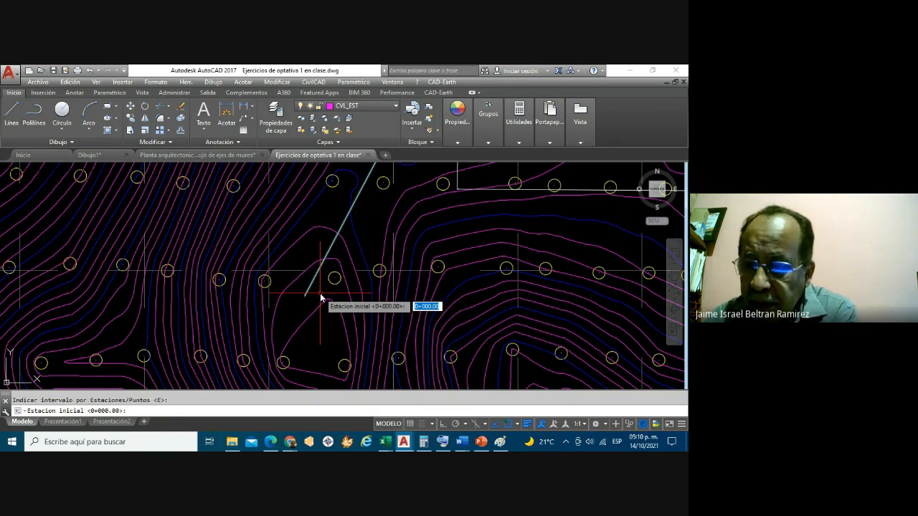
key(Return)
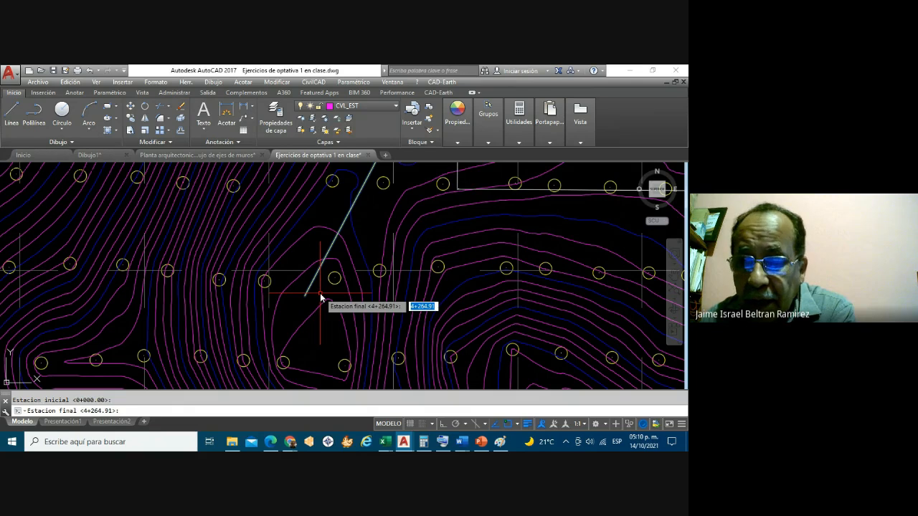
key(Return)
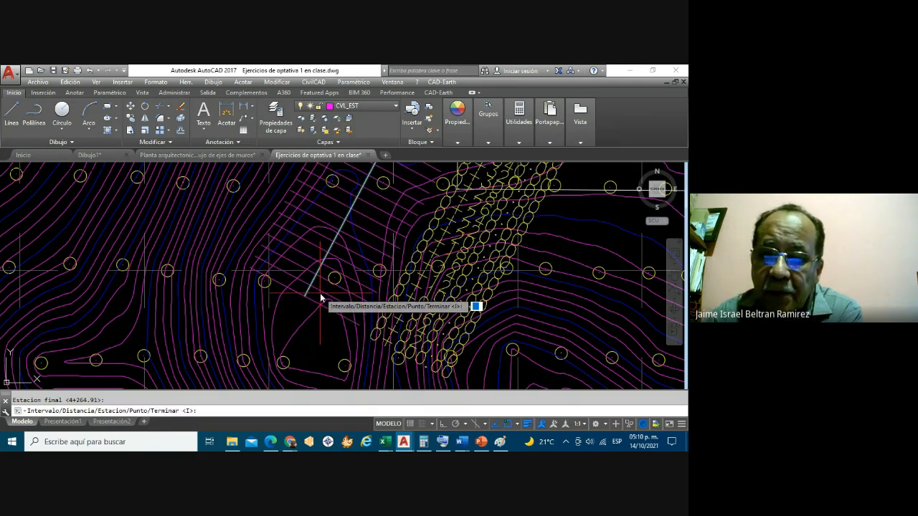
Step: Examine the station labels along the axis's southern stretch and look up CivilCAD's text height option
scroll(321, 298, down, 3)
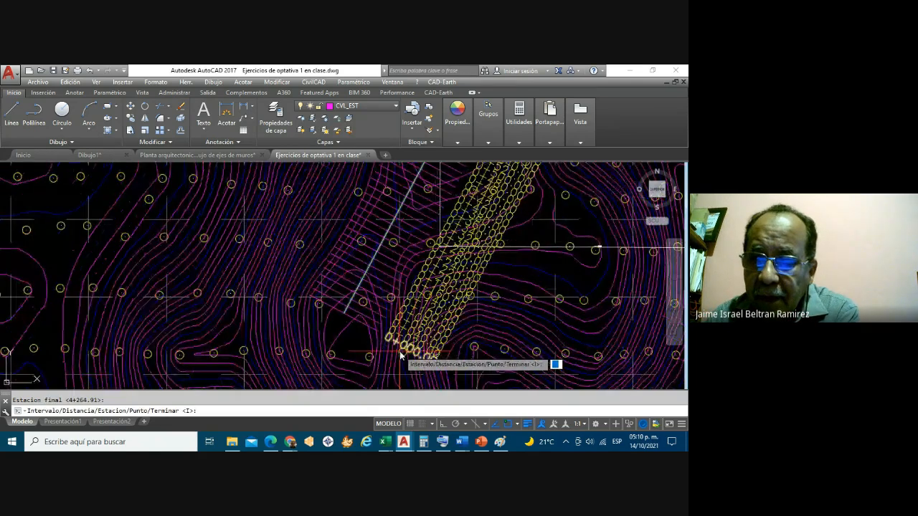
scroll(400, 350, down, 2)
scroll(453, 230, up, 4)
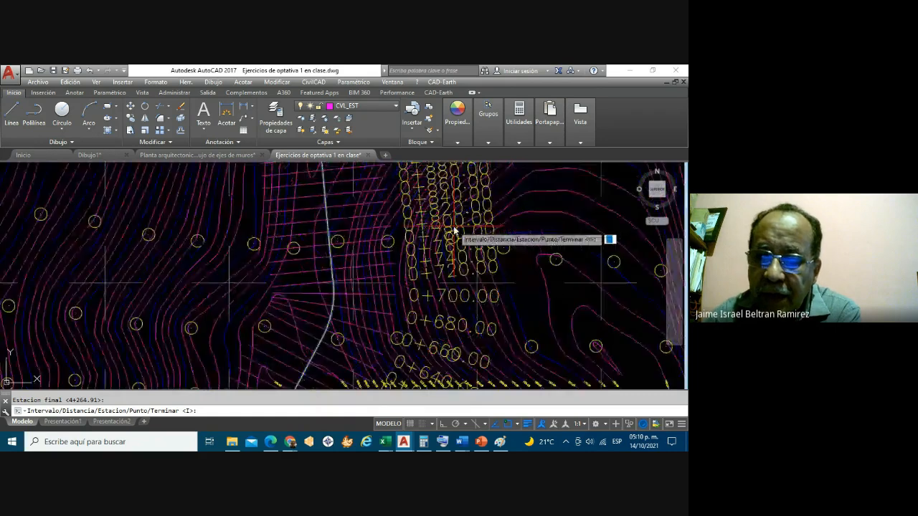
scroll(452, 223, down, 4)
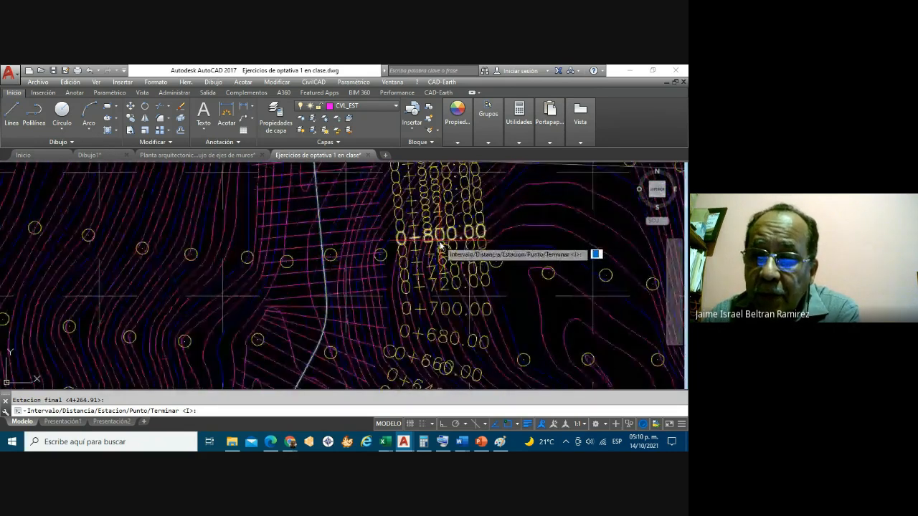
scroll(437, 262, down, 1)
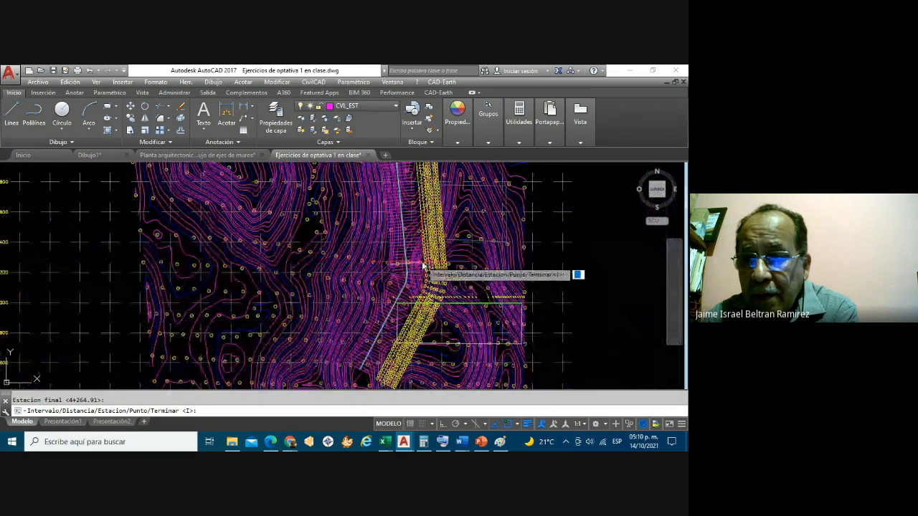
click(312, 82)
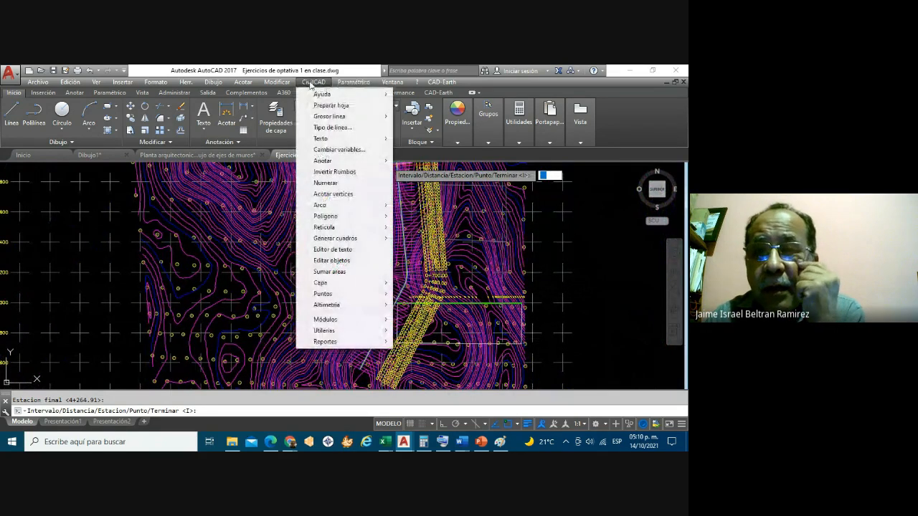
mouse_move(320, 138)
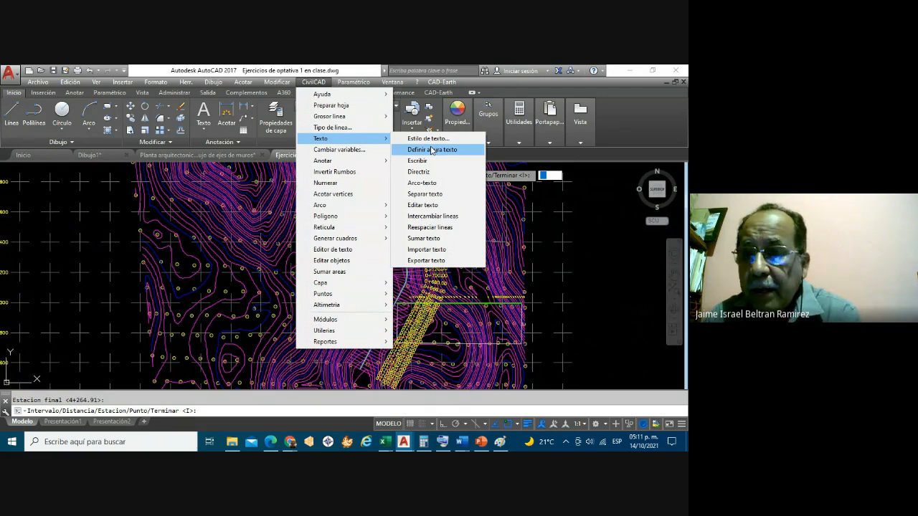
click(449, 294)
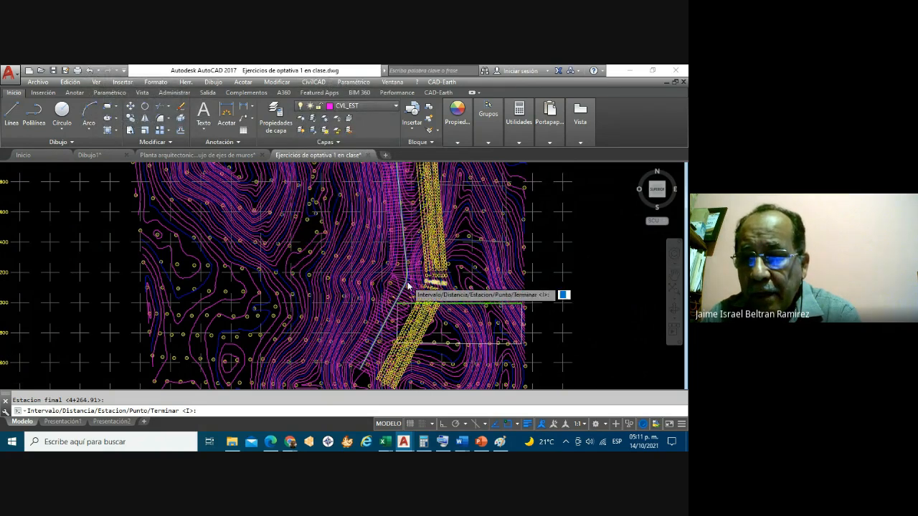
Step: Examine the cross lines and station labels at the route's three bends, working from south to north
scroll(407, 287, up, 3)
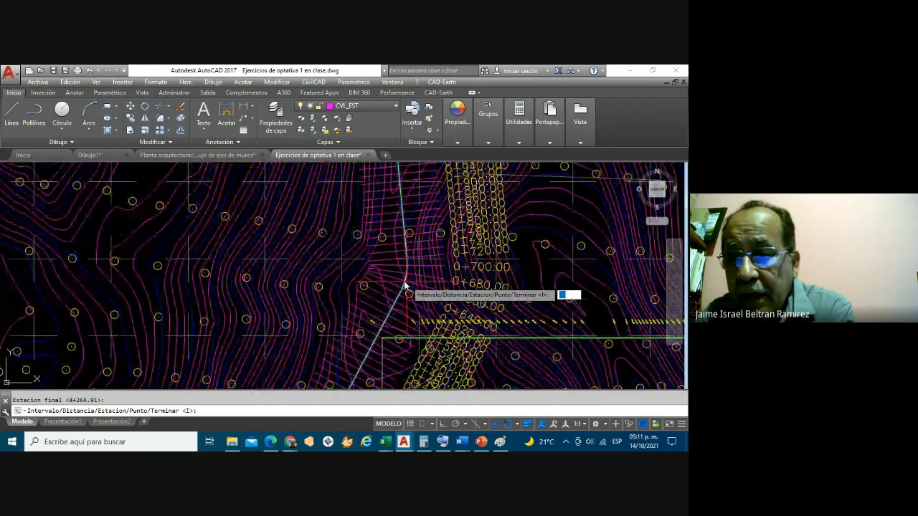
scroll(409, 292, up, 1)
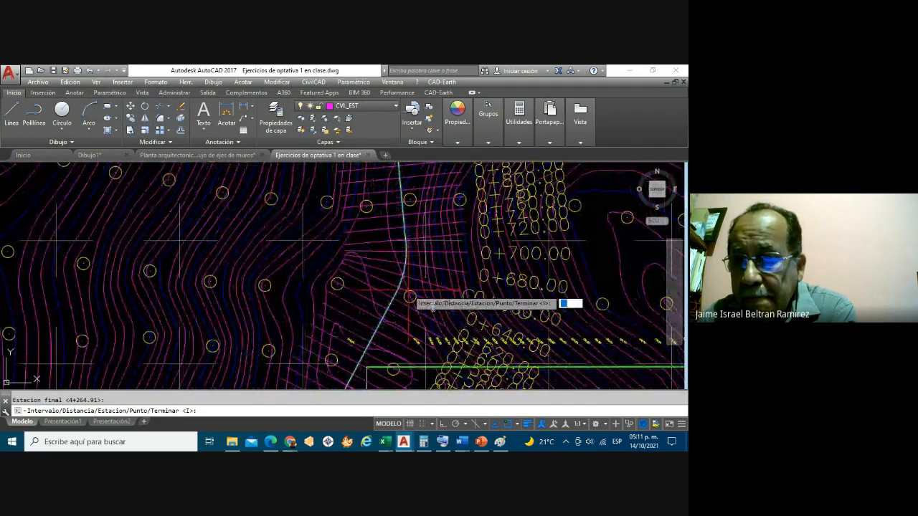
scroll(425, 288, up, 1)
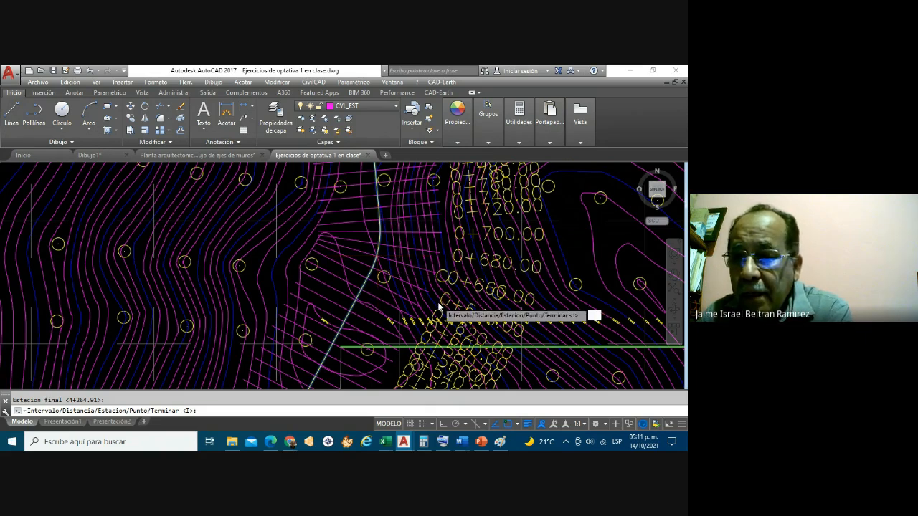
scroll(439, 307, down, 2)
scroll(473, 253, down, 4)
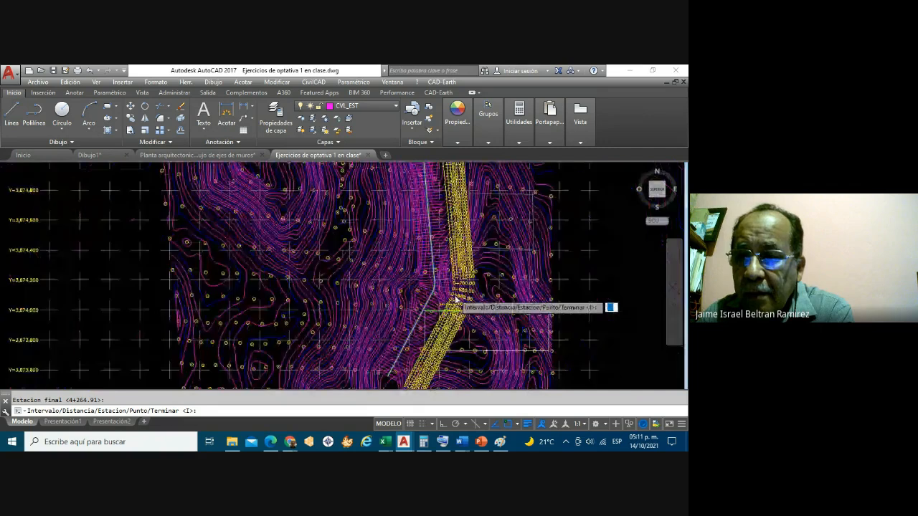
scroll(445, 258, up, 6)
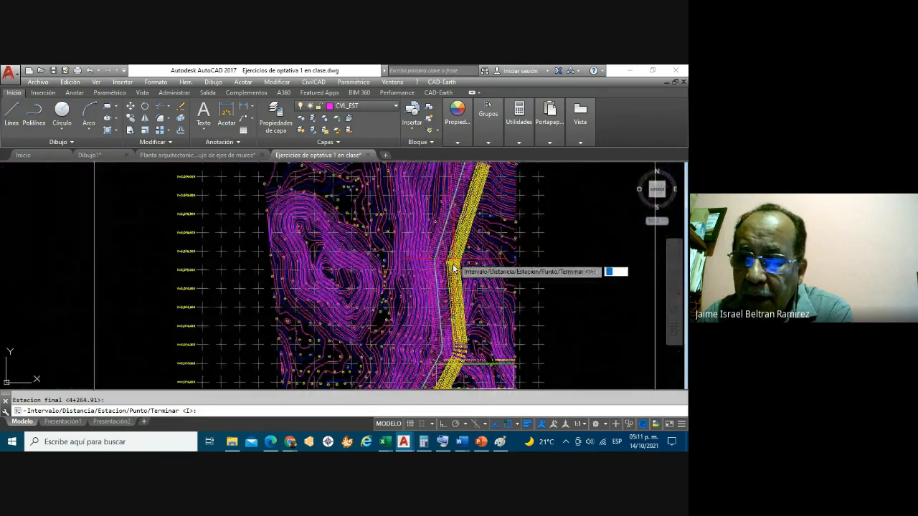
scroll(435, 258, up, 2)
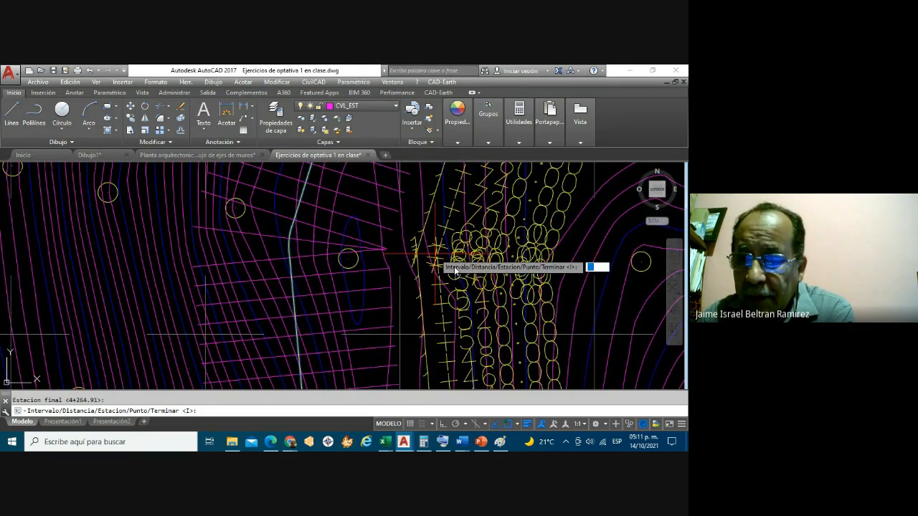
scroll(452, 280, down, 3)
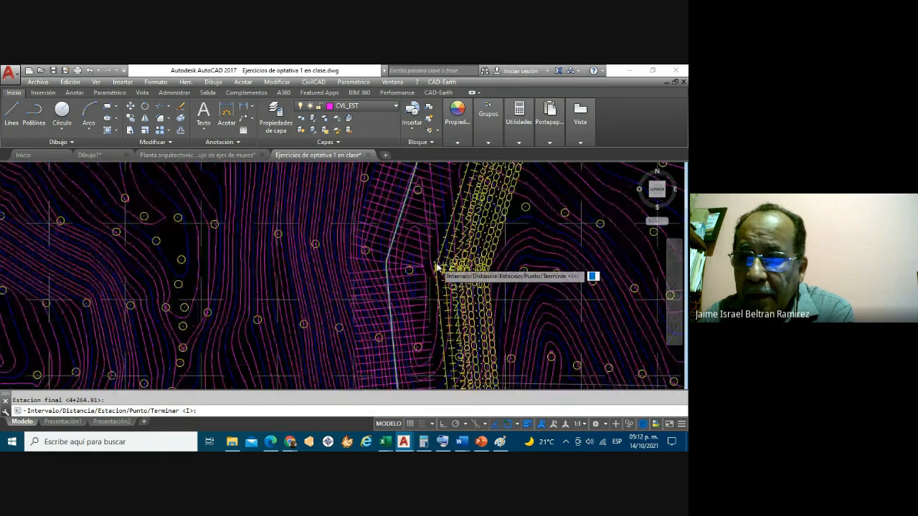
scroll(438, 268, down, 3)
scroll(447, 250, down, 1)
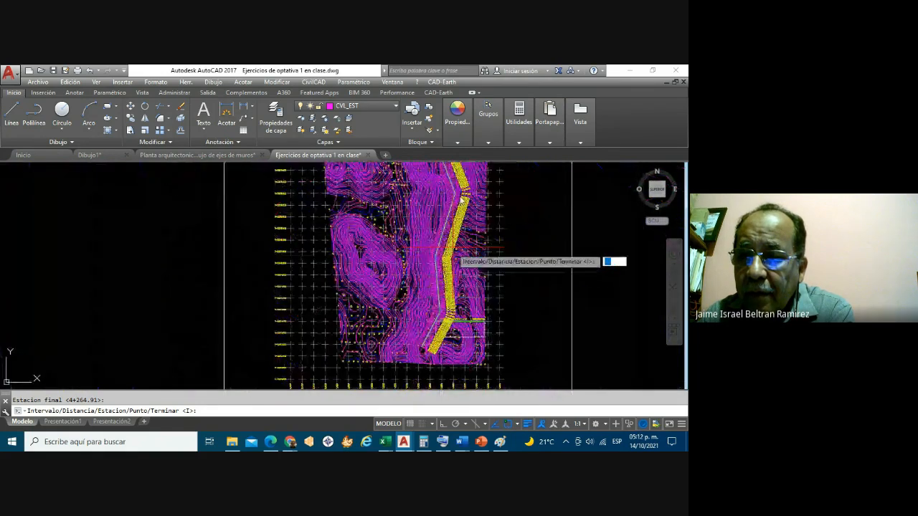
scroll(459, 194, up, 4)
scroll(463, 185, up, 3)
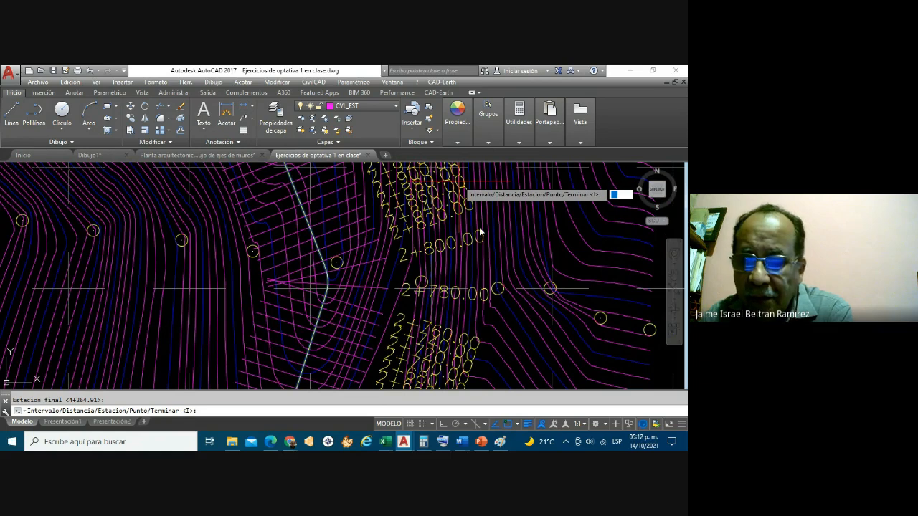
scroll(448, 228, down, 2)
scroll(432, 238, down, 3)
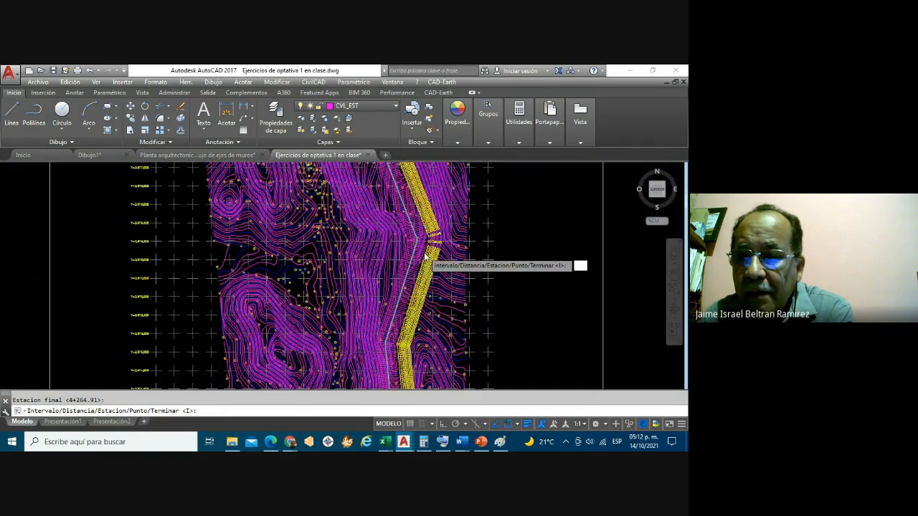
scroll(406, 205, up, 5)
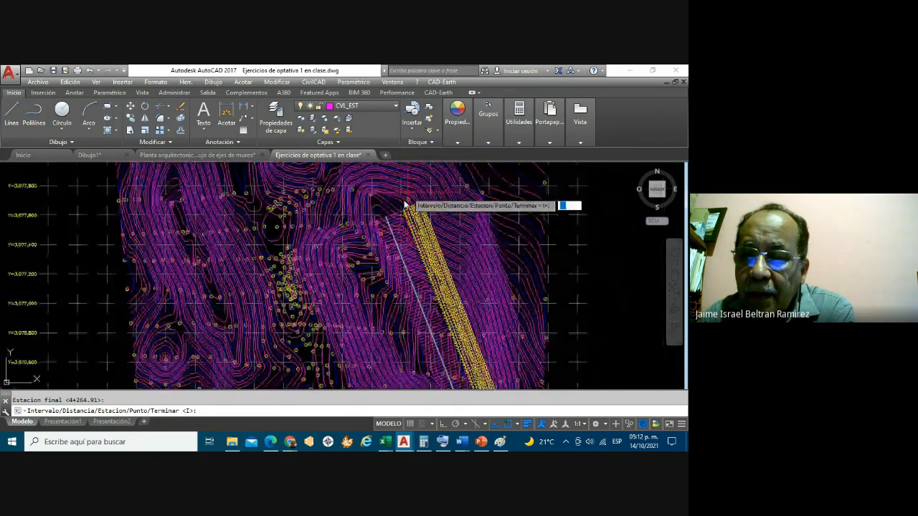
scroll(396, 212, up, 2)
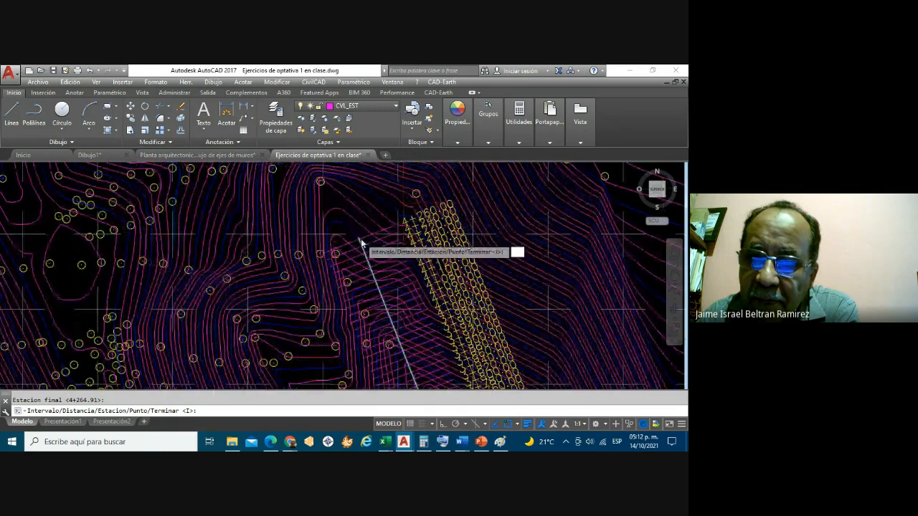
scroll(360, 241, up, 2)
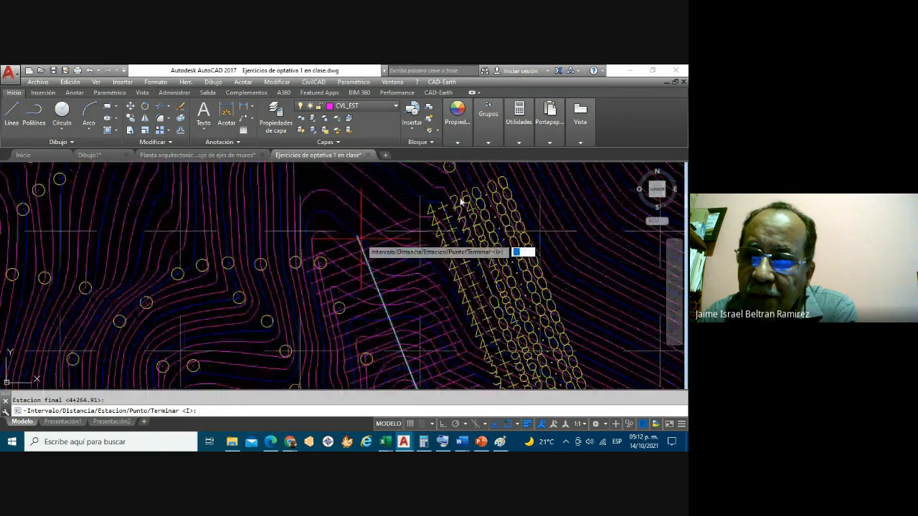
scroll(359, 240, up, 2)
scroll(359, 240, up, 3)
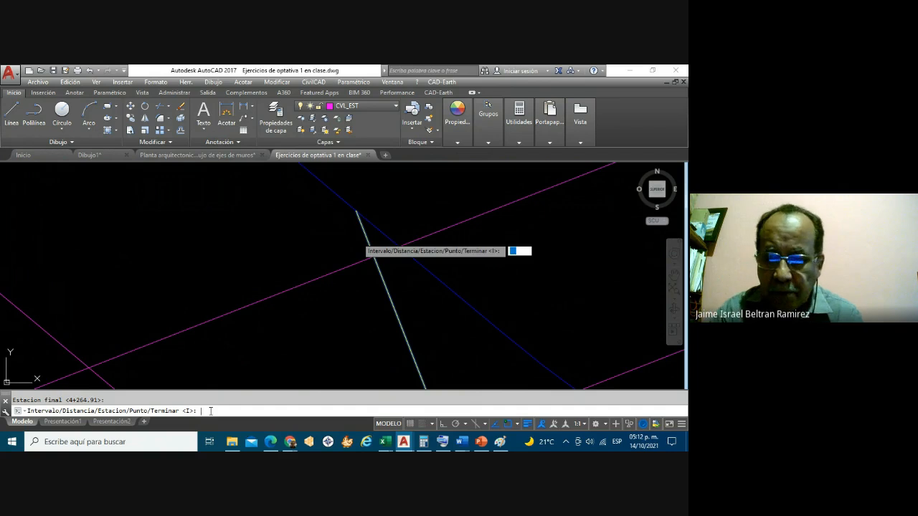
text(P)
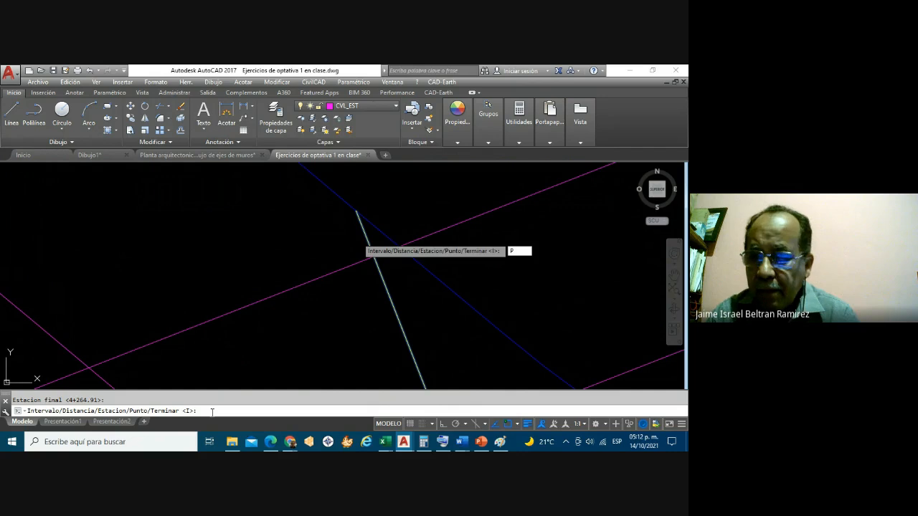
key(Return)
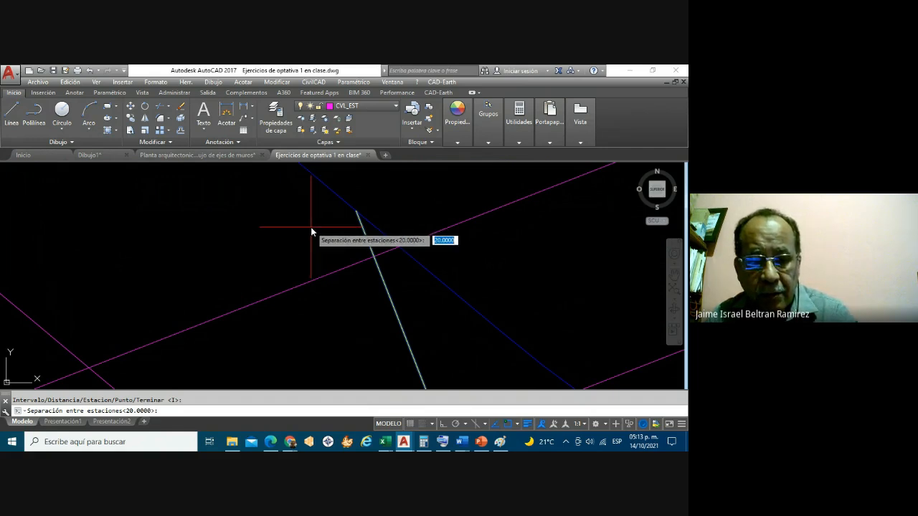
key(Escape)
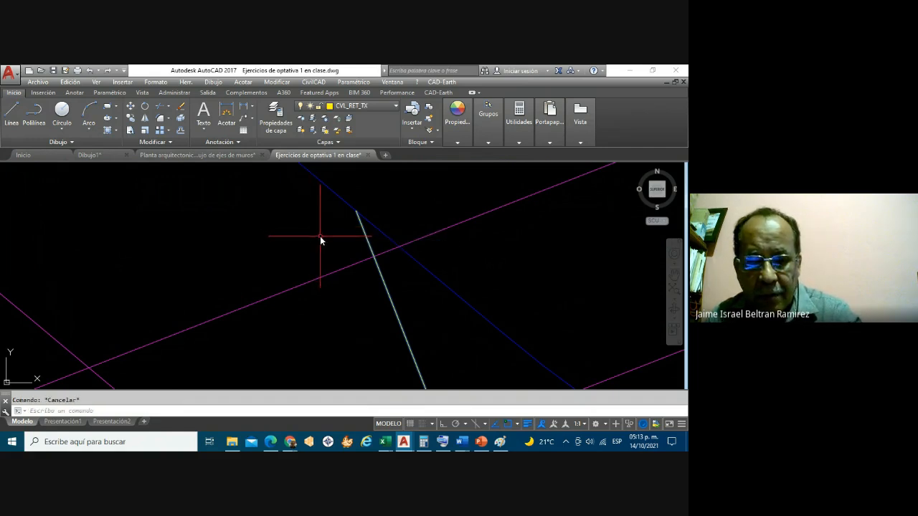
Step: Mark a station by point on the project axis, exactly at the axis's northern endpoint
click(313, 83)
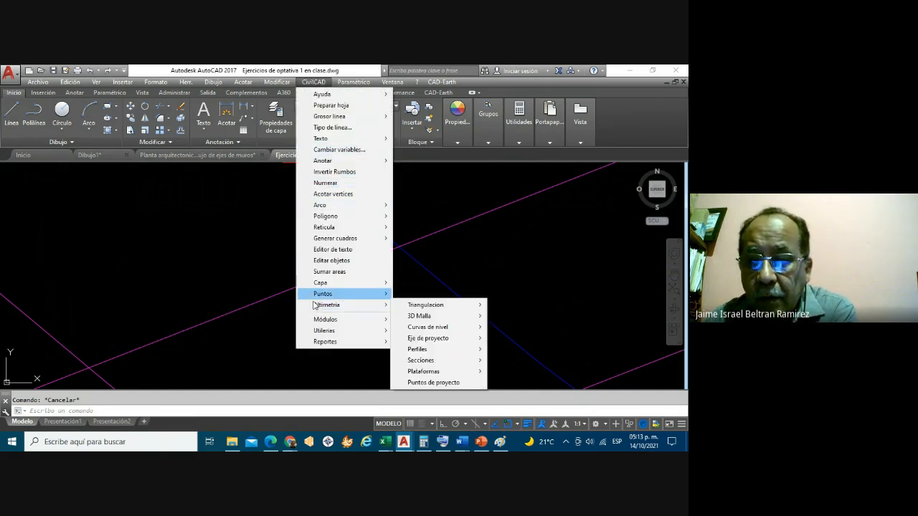
mouse_move(325, 323)
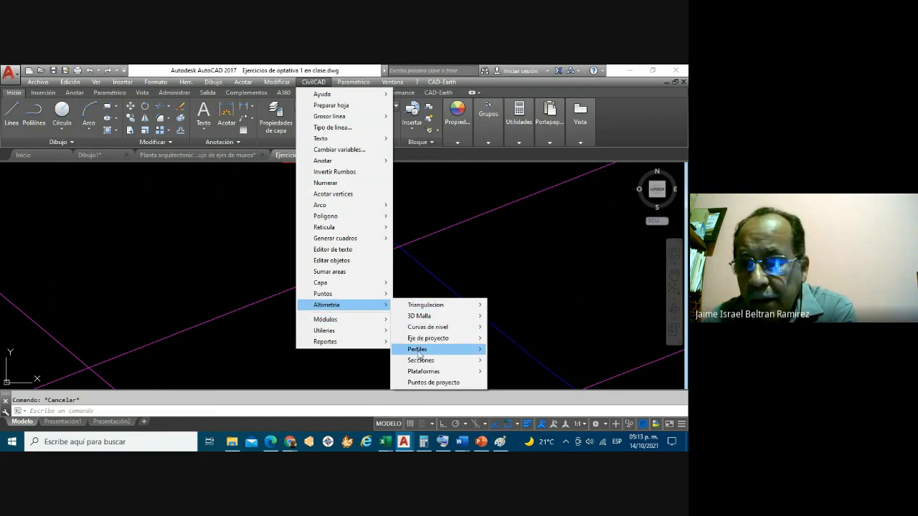
mouse_move(429, 344)
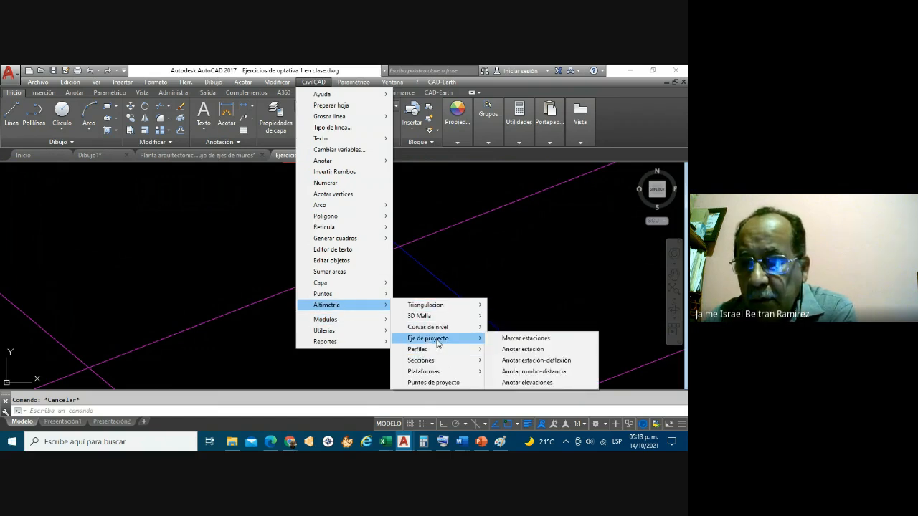
click(527, 341)
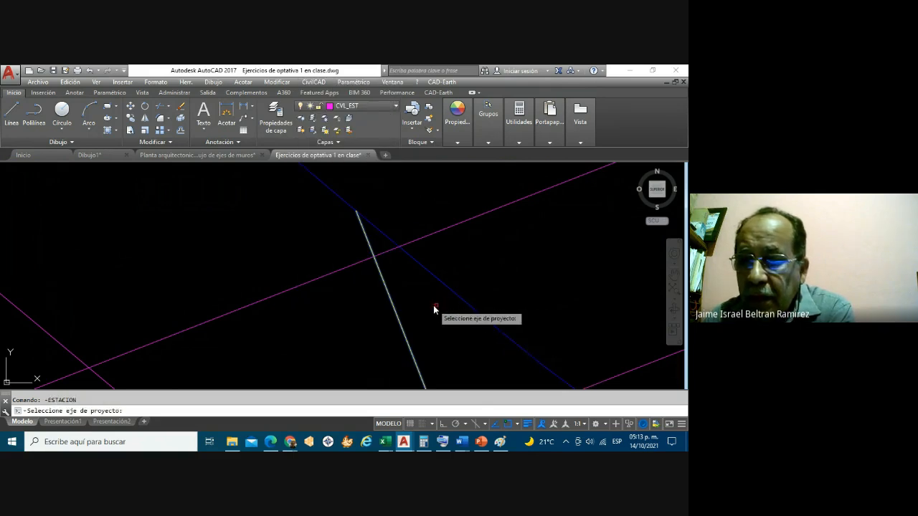
scroll(388, 292, down, 3)
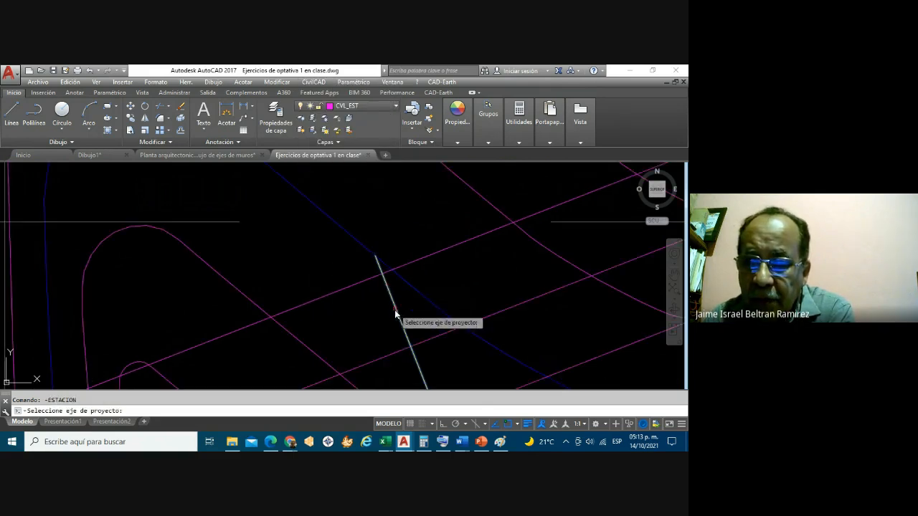
click(396, 311)
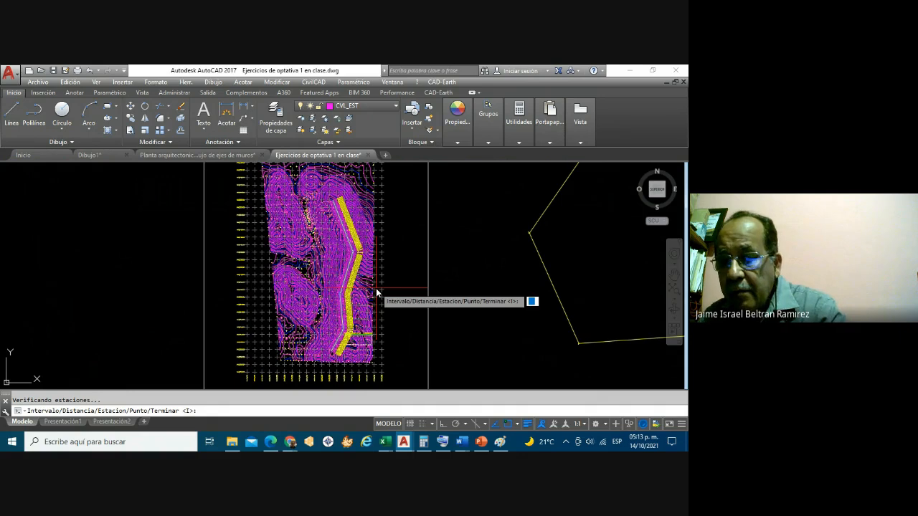
text(E)
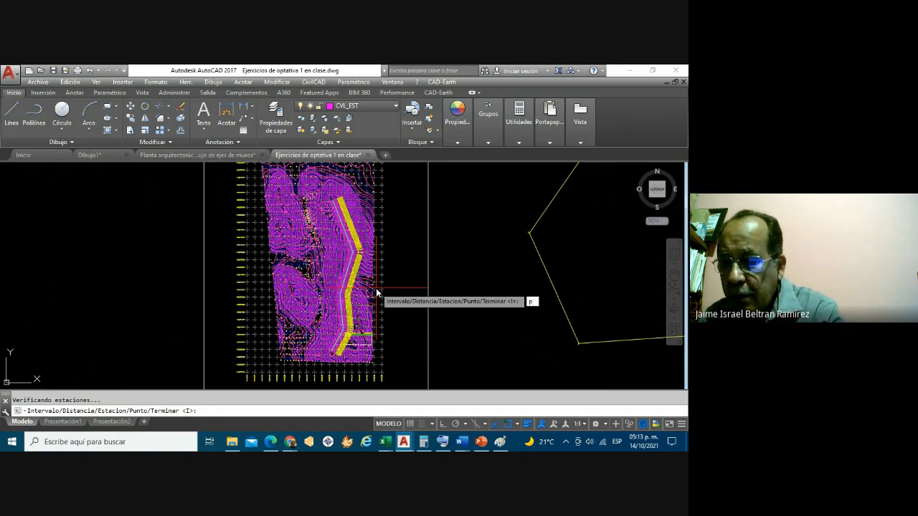
key(Return)
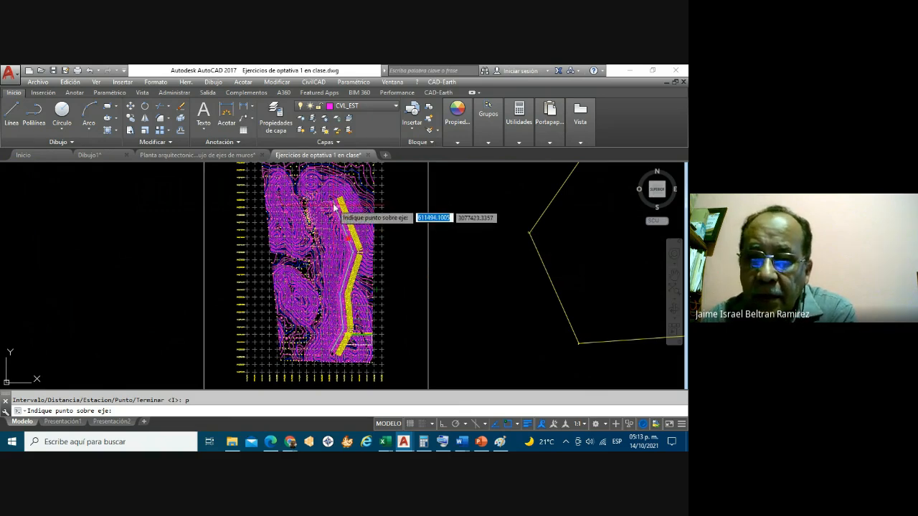
scroll(333, 202, up, 3)
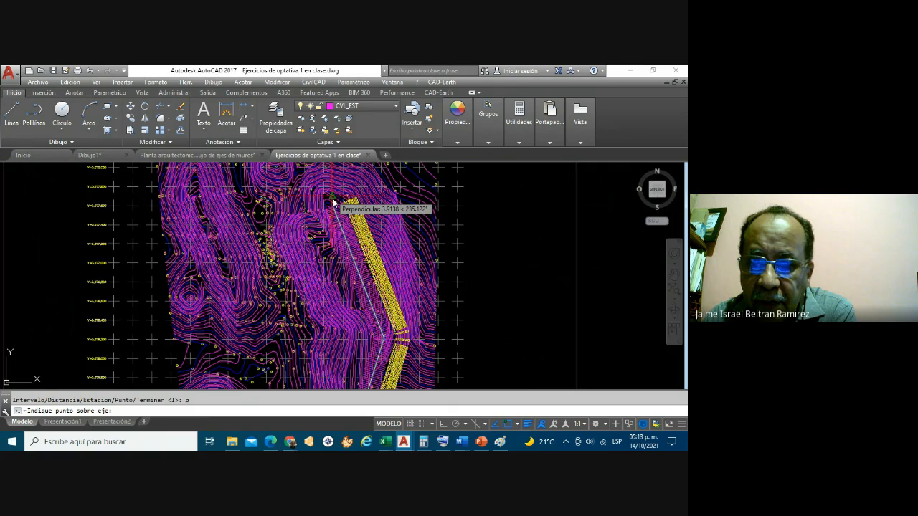
scroll(332, 203, up, 8)
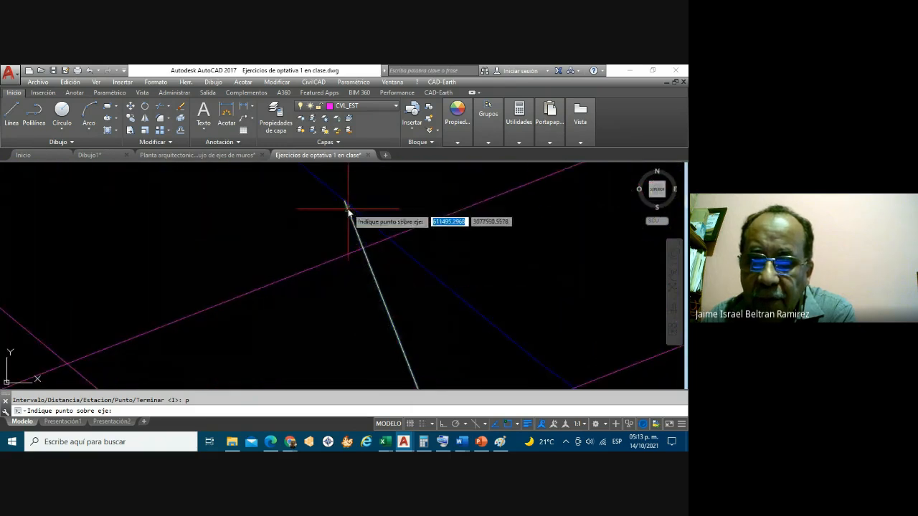
click(346, 204)
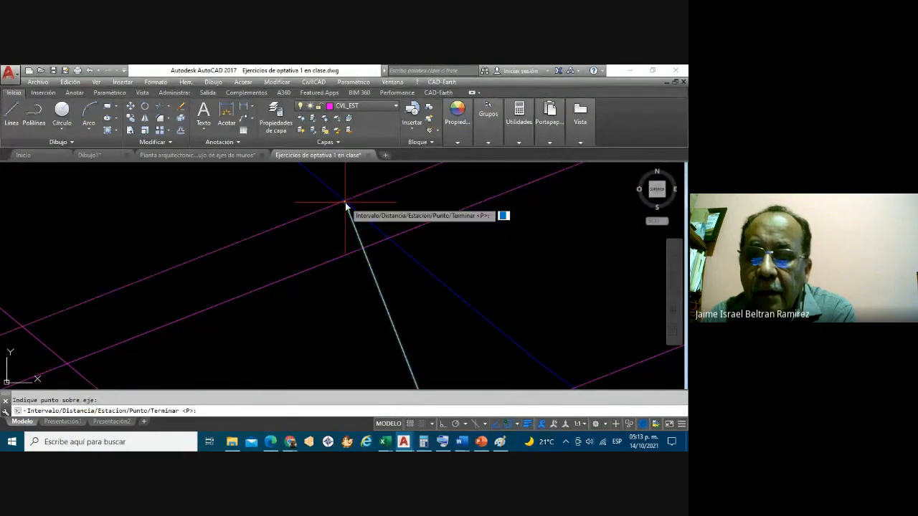
Step: Examine the cross line and station label added at the axis's northern end
scroll(309, 244, down, 4)
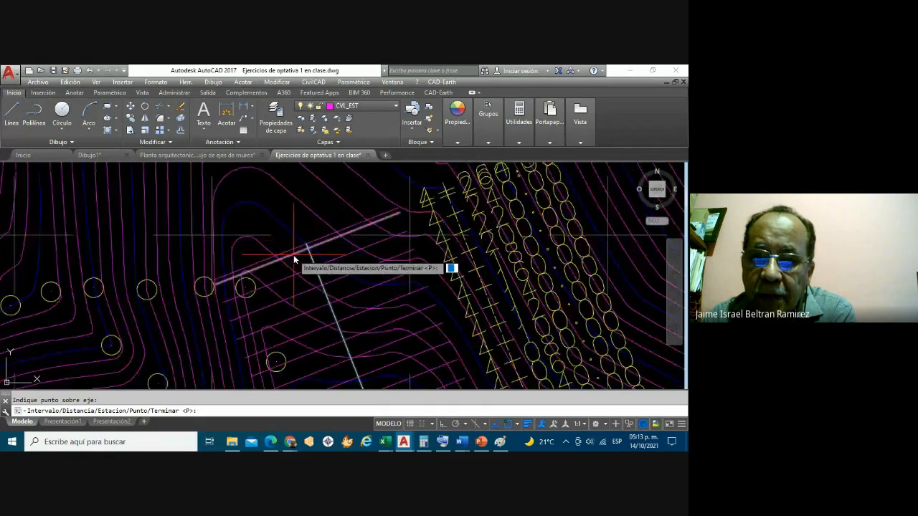
scroll(380, 222, up, 5)
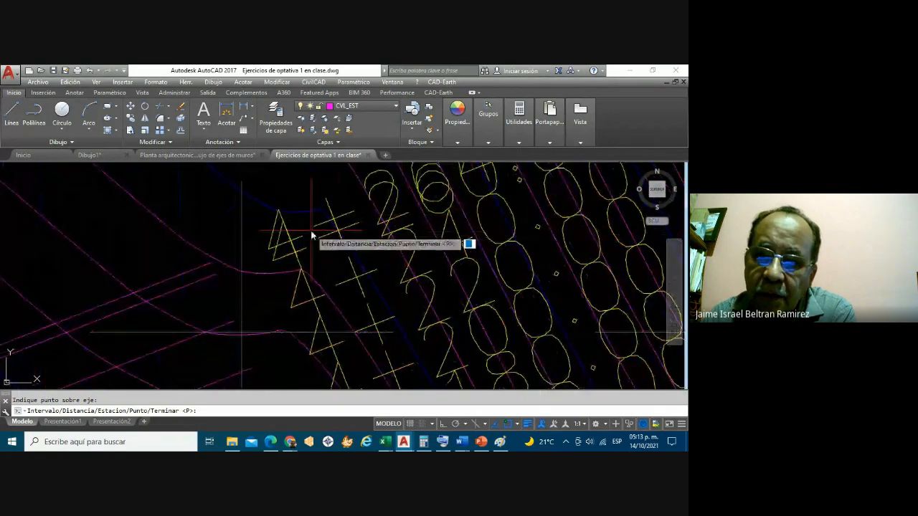
scroll(312, 234, up, 3)
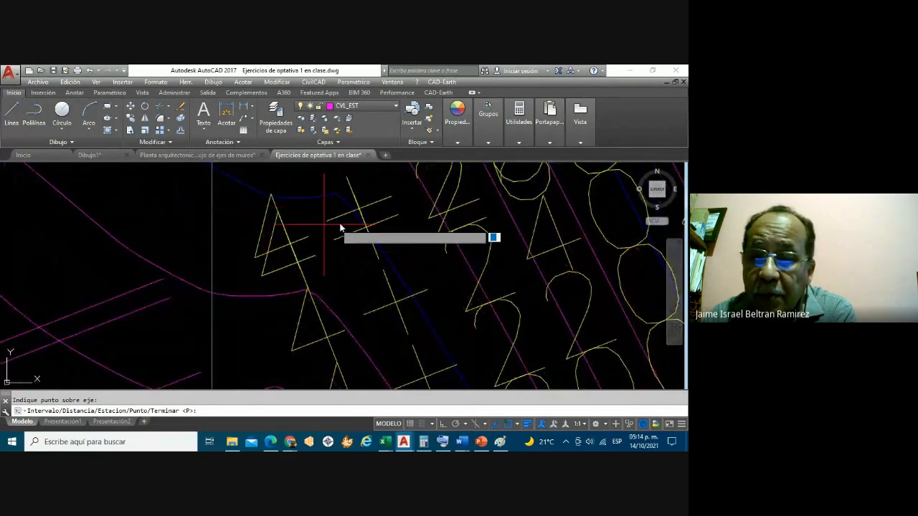
scroll(342, 229, down, 6)
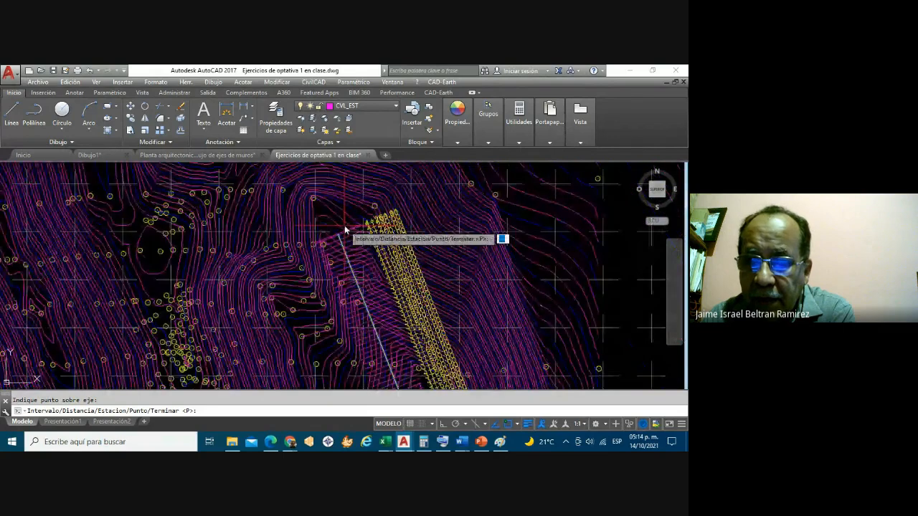
scroll(345, 228, down, 8)
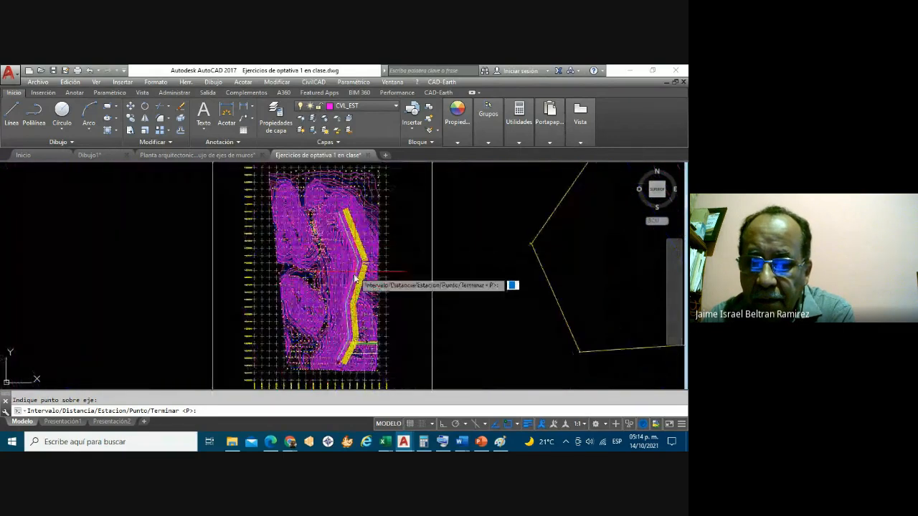
Step: Examine the cross lines and station labels around the axis's southernmost bend, near station 0+700.00
scroll(354, 344, up, 4)
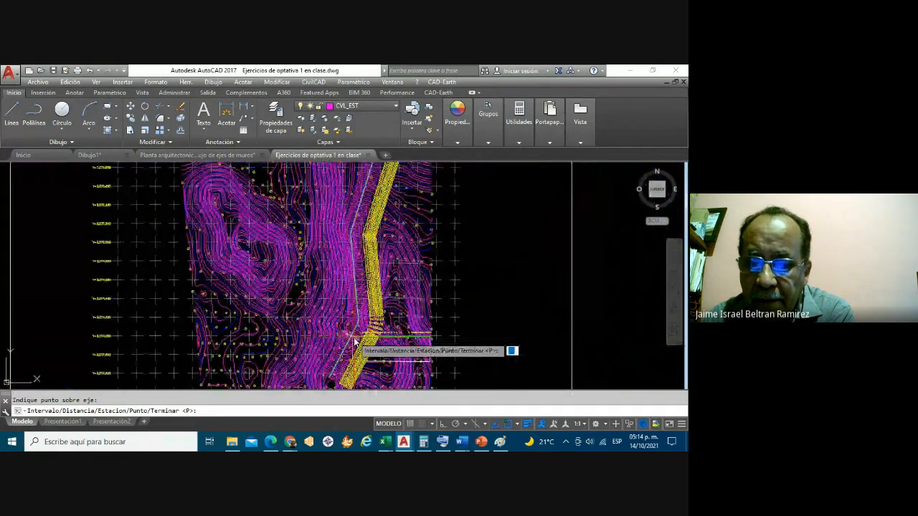
scroll(360, 331, up, 3)
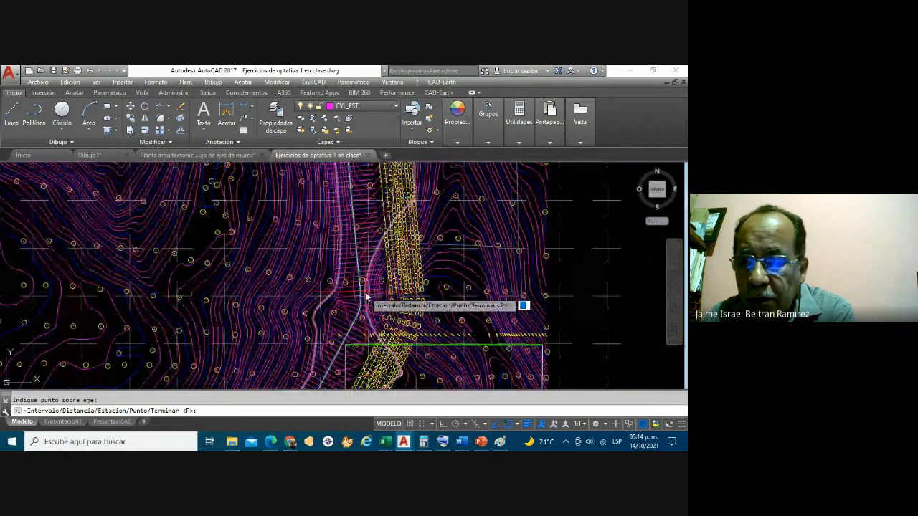
scroll(366, 296, down, 2)
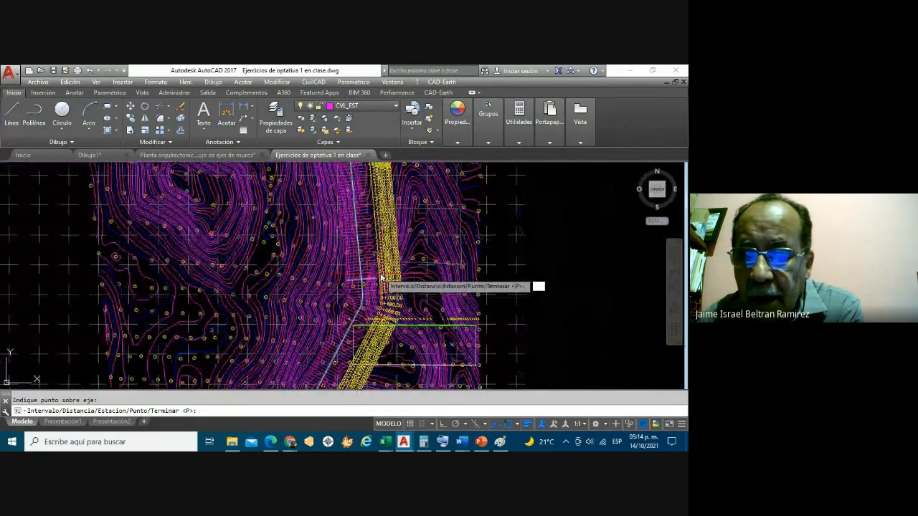
scroll(359, 314, up, 3)
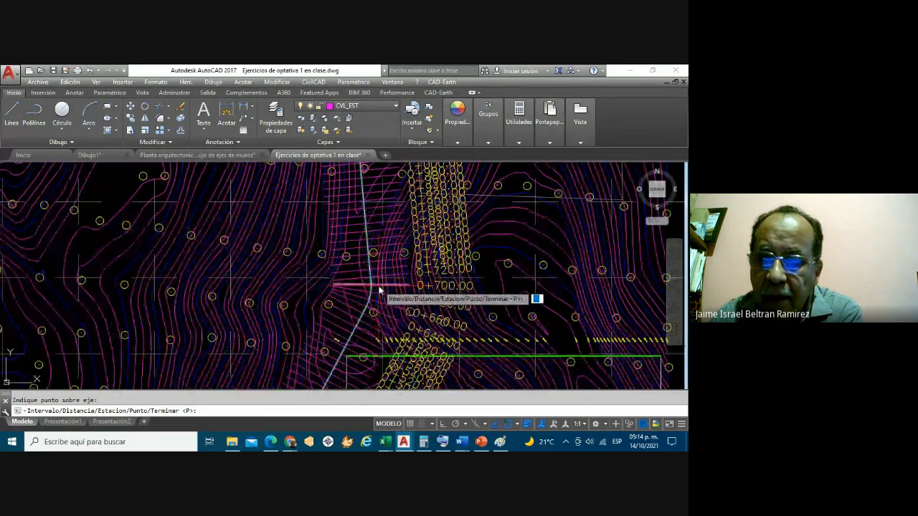
scroll(271, 236, down, 2)
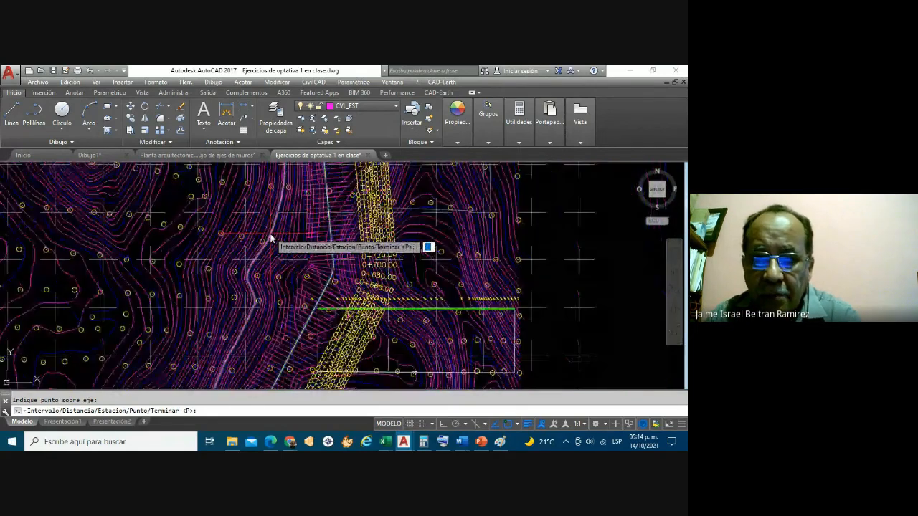
scroll(250, 240, up, 4)
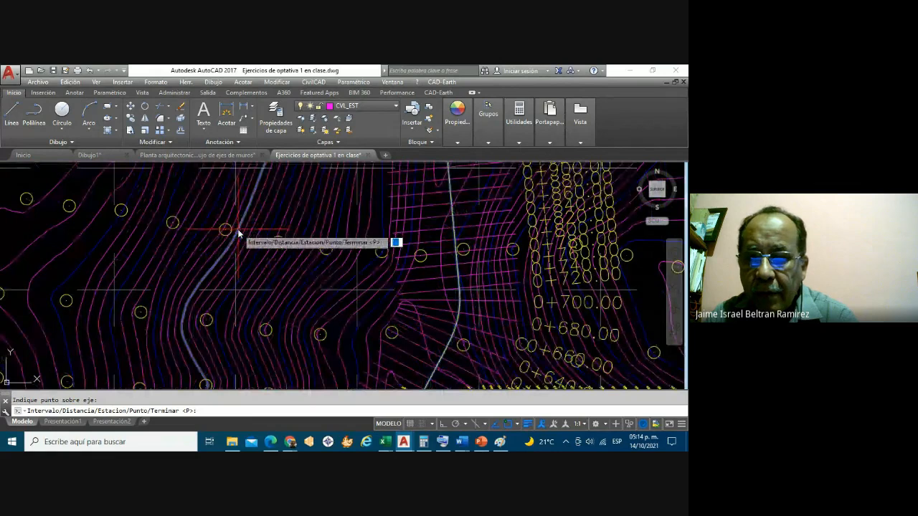
scroll(293, 259, down, 2)
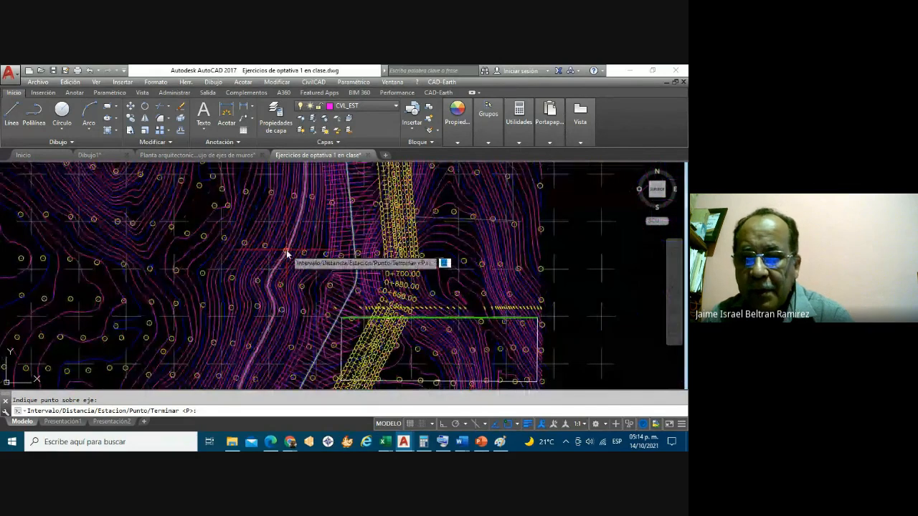
scroll(379, 271, up, 2)
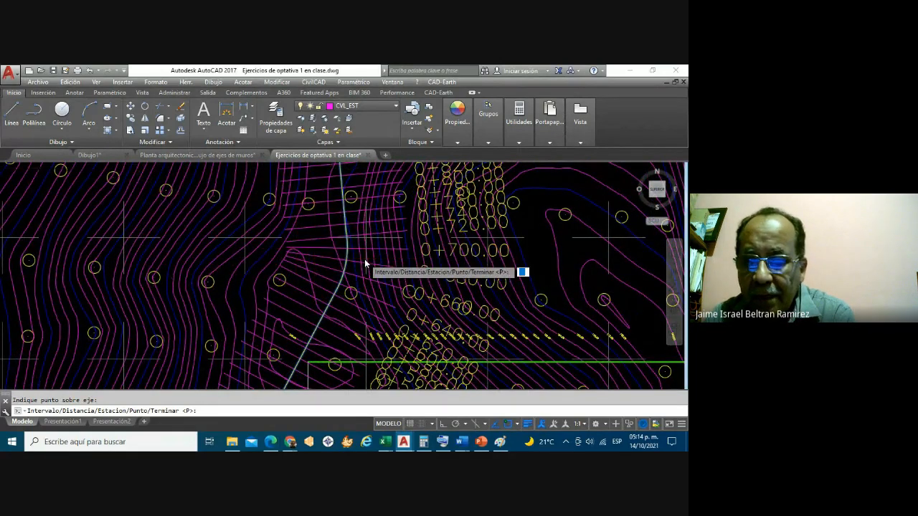
scroll(364, 263, down, 1)
scroll(365, 265, down, 2)
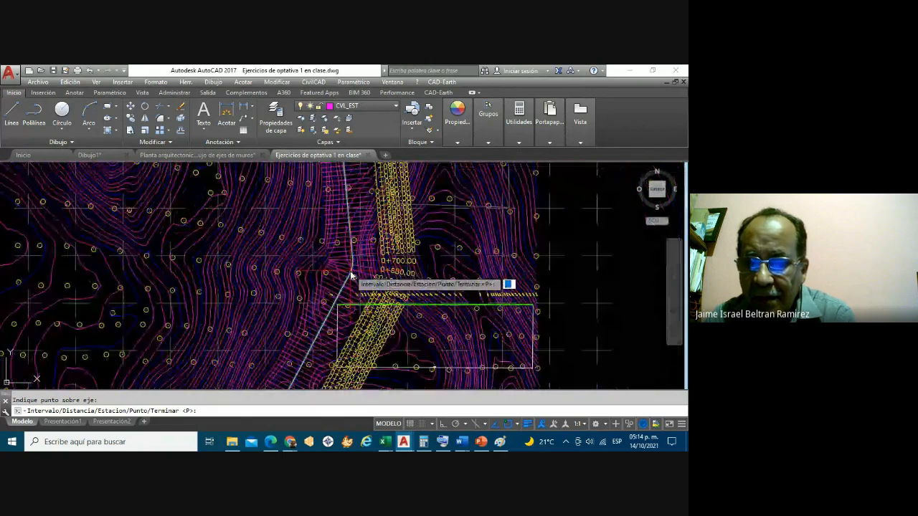
scroll(339, 269, up, 2)
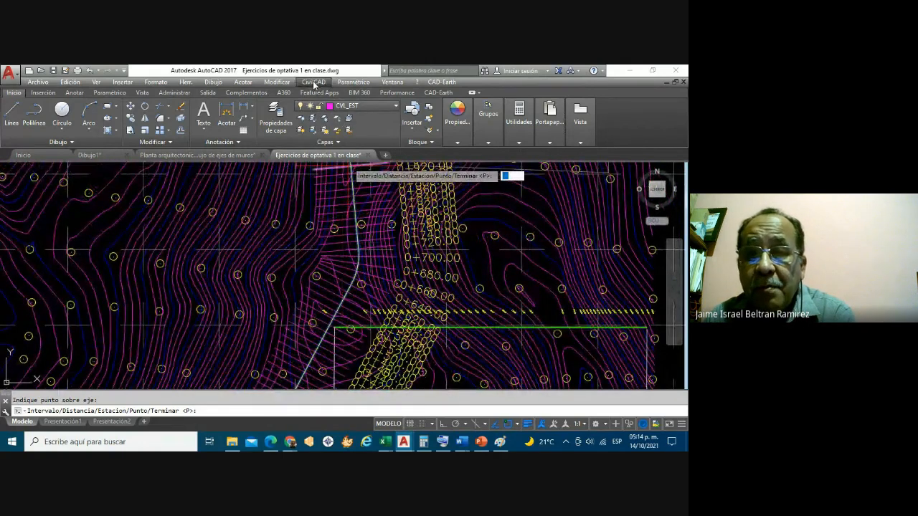
Step: Set up an SCT horizontal curve table (Cuadro de Curvas) that considers the chord bearing, with curve prefix C and initial number 1
click(313, 83)
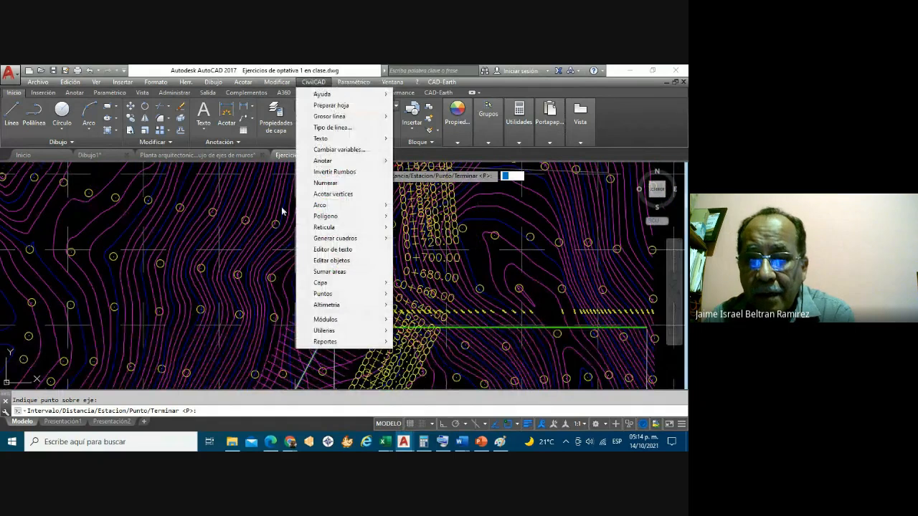
mouse_move(322, 320)
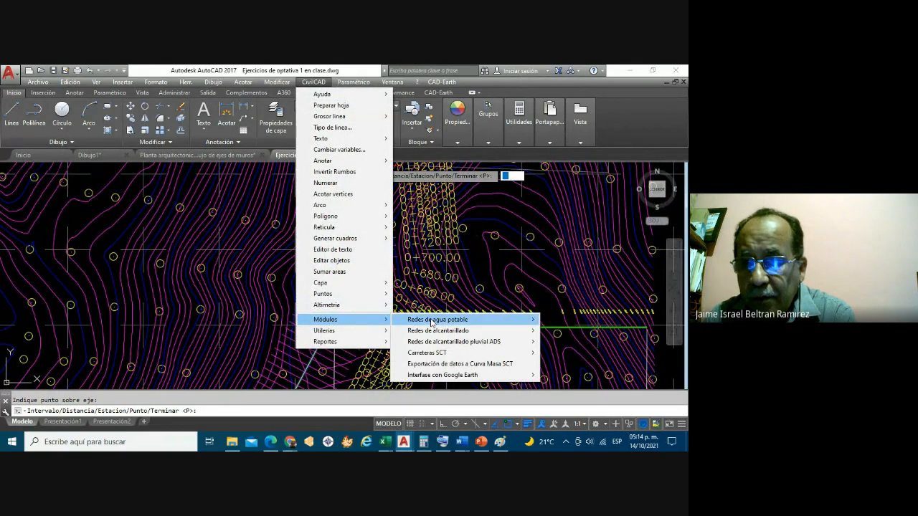
mouse_move(445, 354)
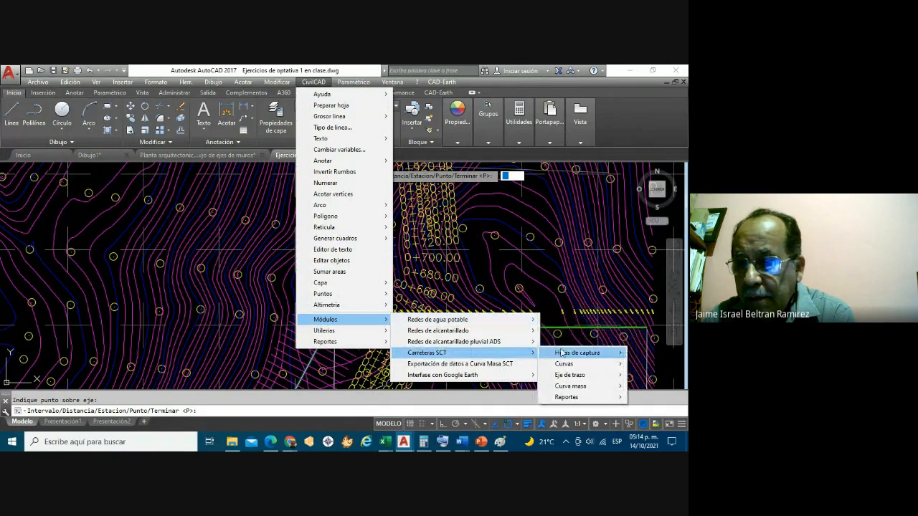
mouse_move(564, 366)
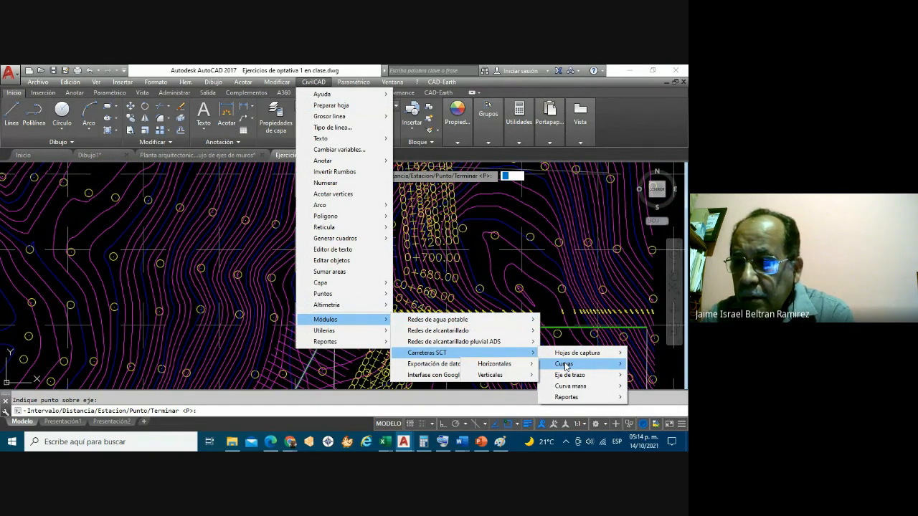
mouse_move(508, 378)
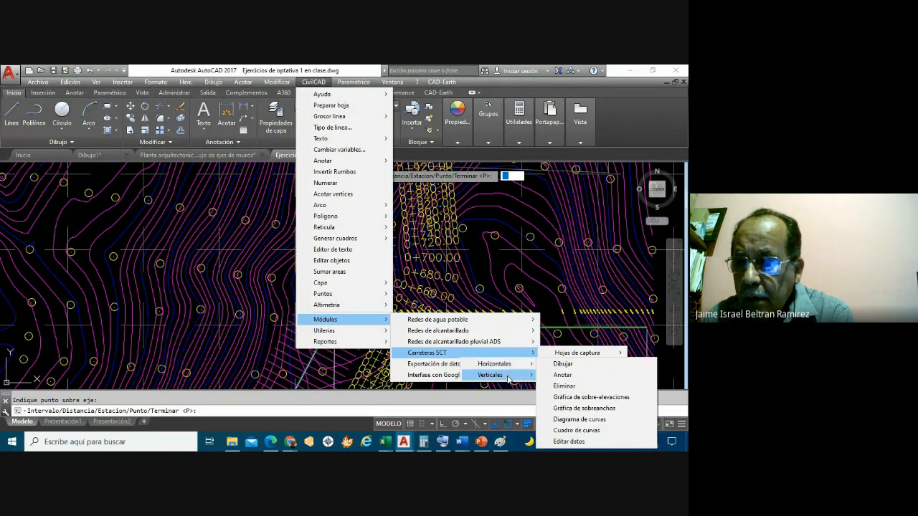
mouse_move(492, 364)
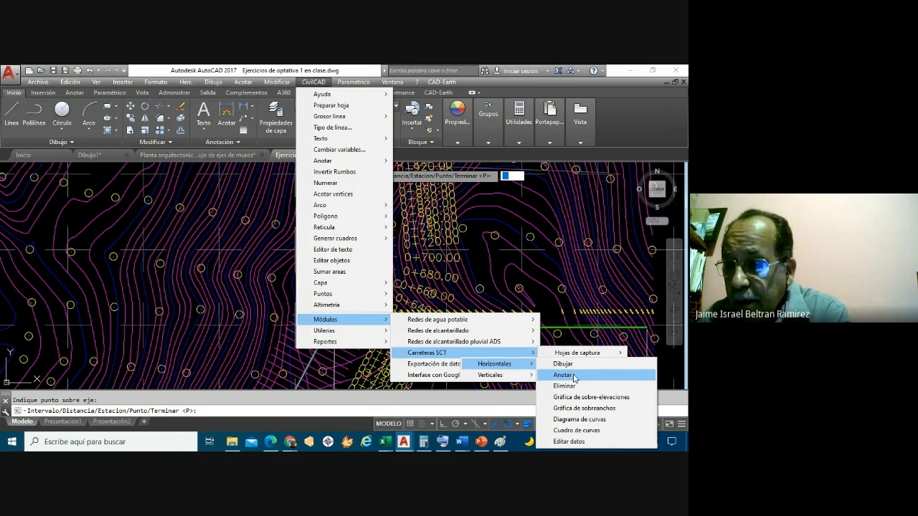
click(582, 430)
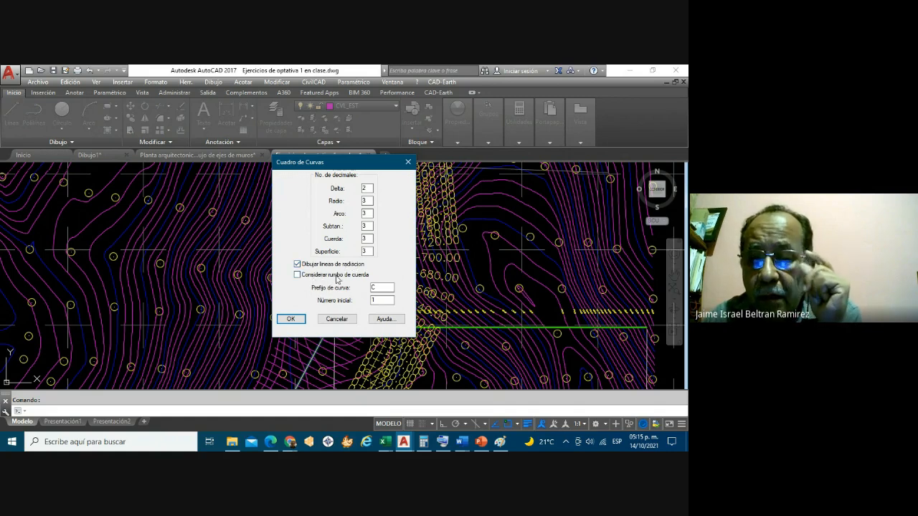
click(297, 276)
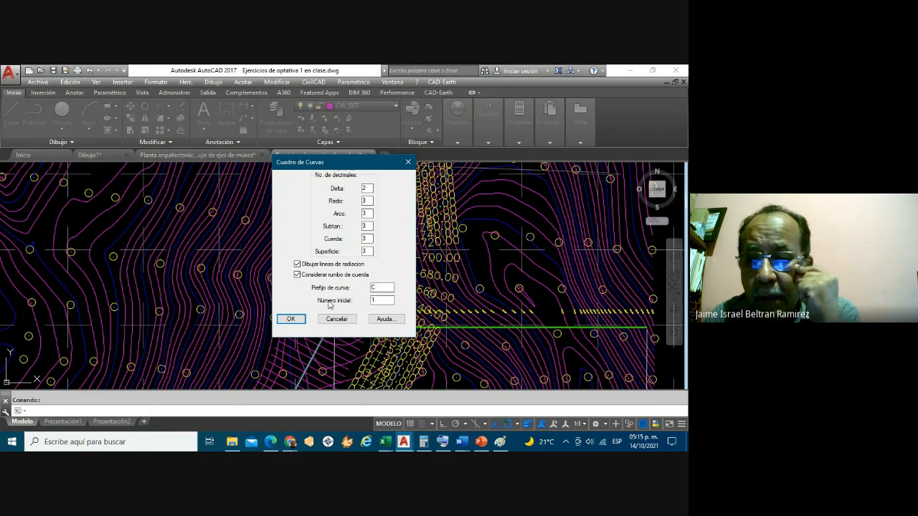
click(291, 319)
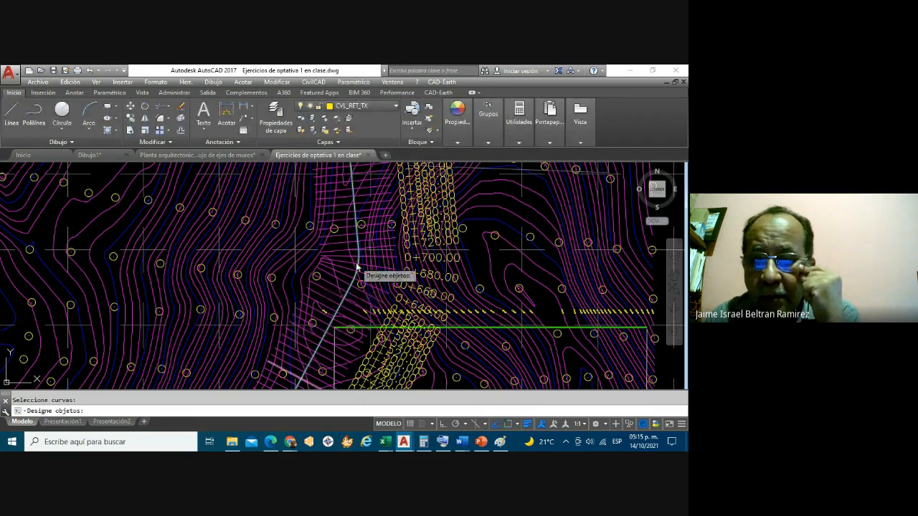
Step: Select the route axis at its southernmost bend and insert the curve table in the empty area just east of the map's sheet frame
scroll(363, 264, up, 2)
scroll(363, 264, up, 2)
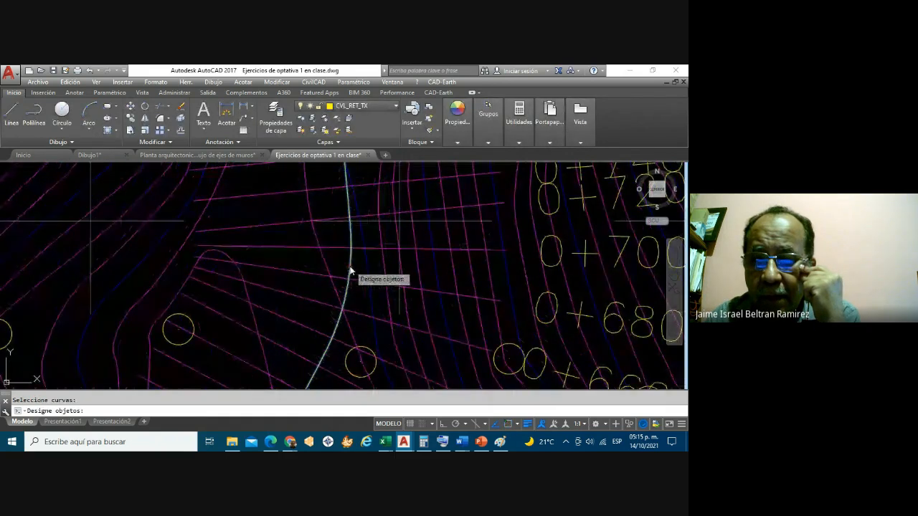
click(350, 268)
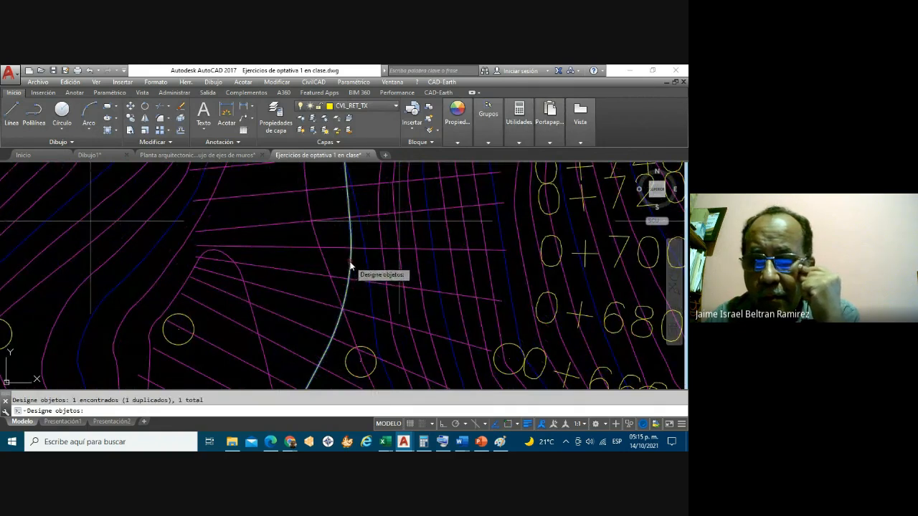
key(Return)
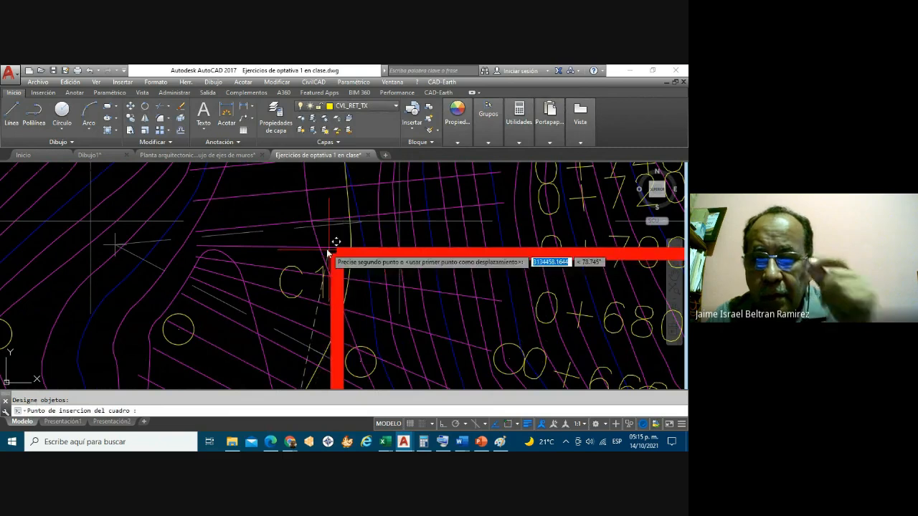
scroll(344, 237, down, 1)
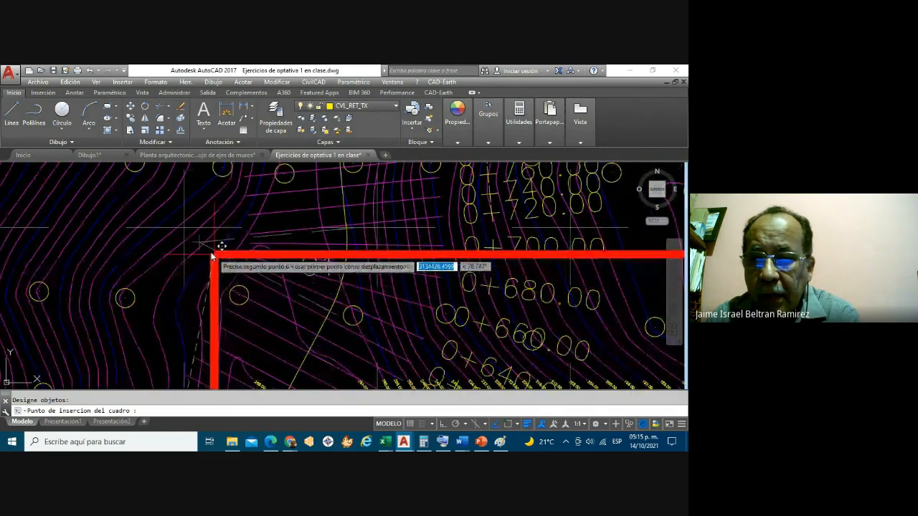
scroll(195, 234, down, 6)
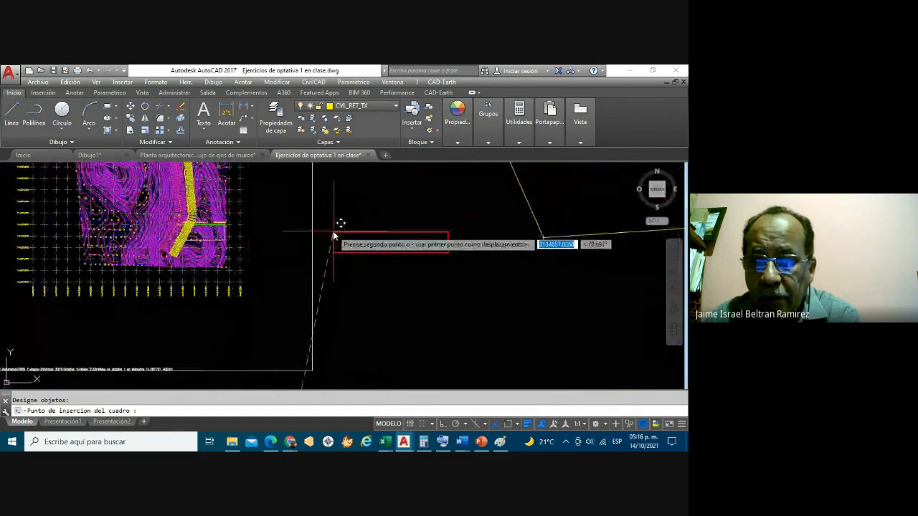
click(326, 230)
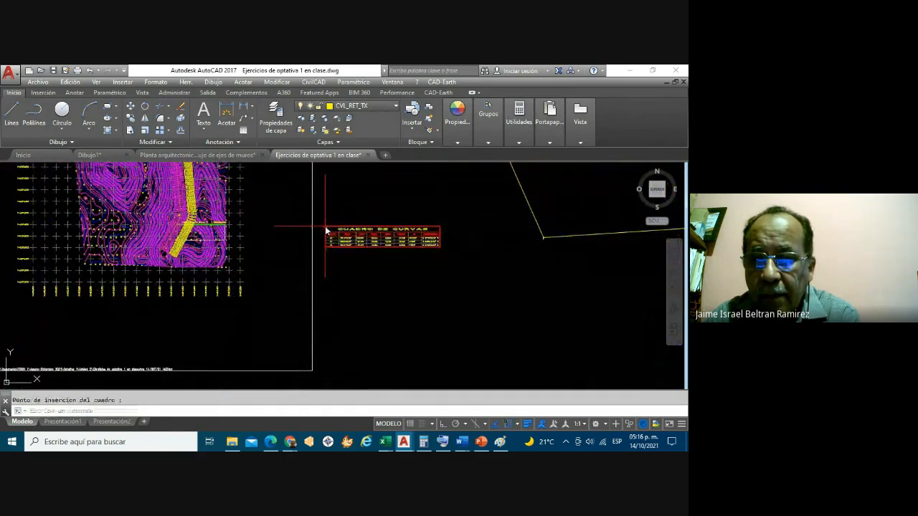
Step: Examine the curve table's rows for C1, C2 and C3 across all columns, from delta and radius to the chord bearing
scroll(368, 231, up, 2)
scroll(368, 231, up, 4)
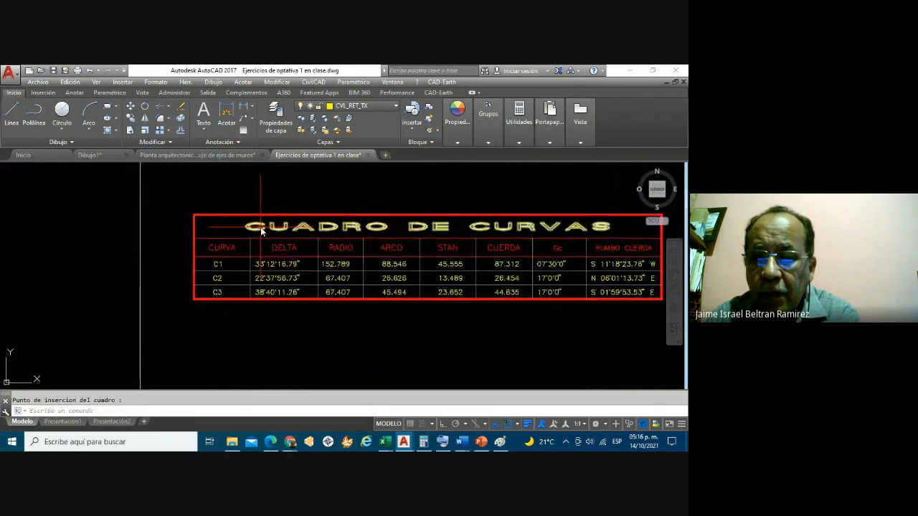
scroll(260, 227, down, 2)
scroll(260, 253, up, 4)
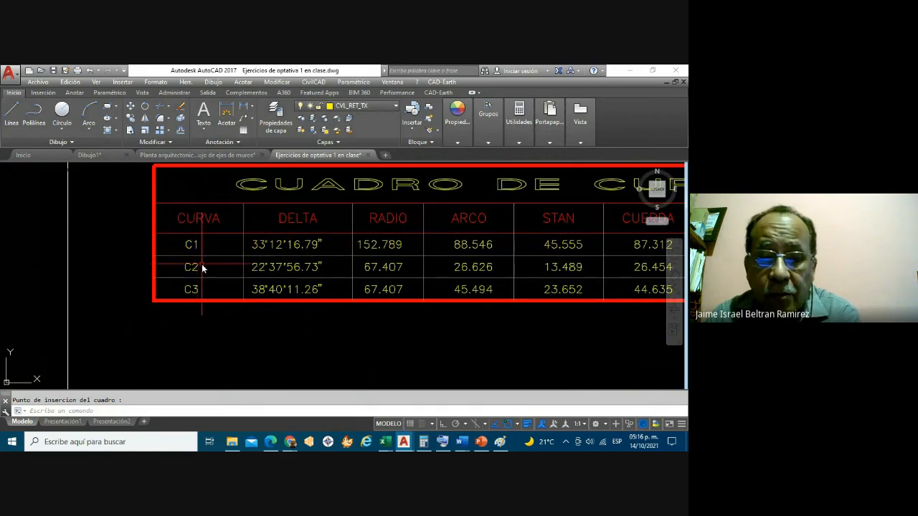
scroll(187, 218, down, 3)
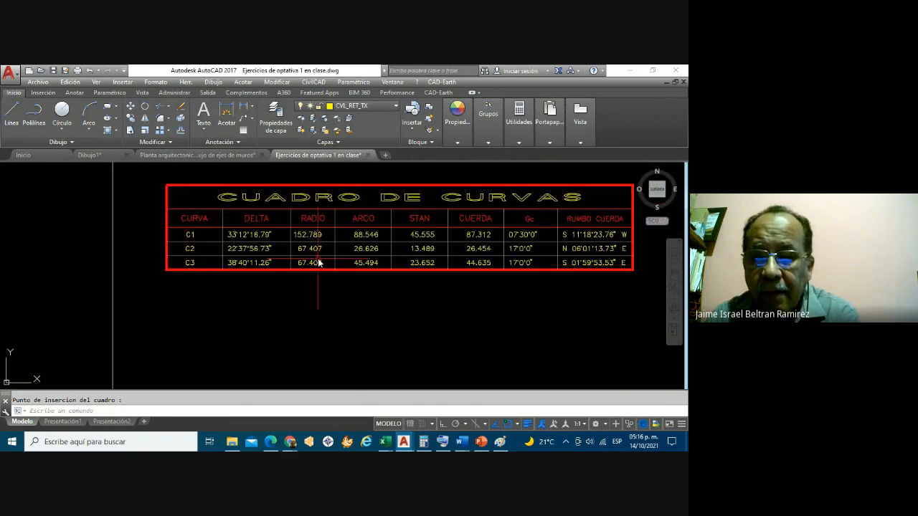
scroll(261, 227, up, 3)
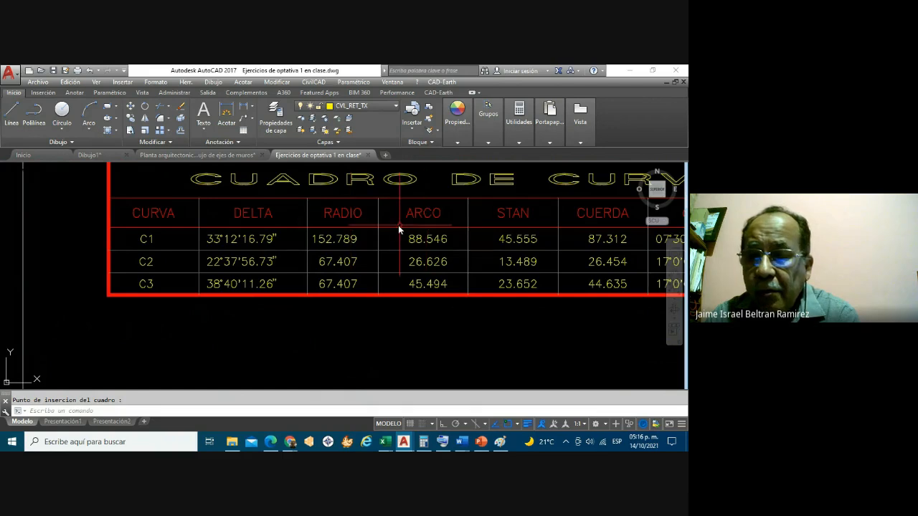
scroll(398, 225, down, 2)
scroll(459, 221, up, 2)
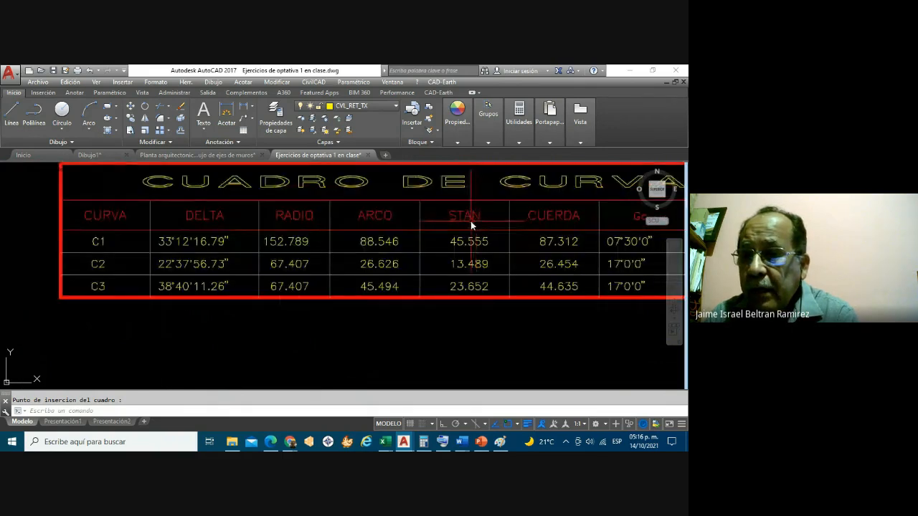
scroll(502, 222, down, 2)
scroll(538, 218, up, 2)
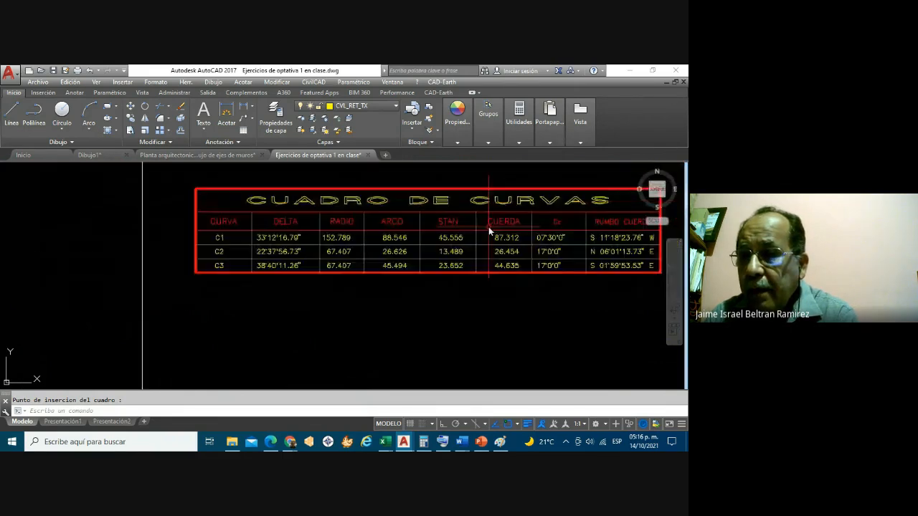
scroll(488, 226, down, 2)
scroll(571, 225, up, 2)
scroll(551, 227, down, 2)
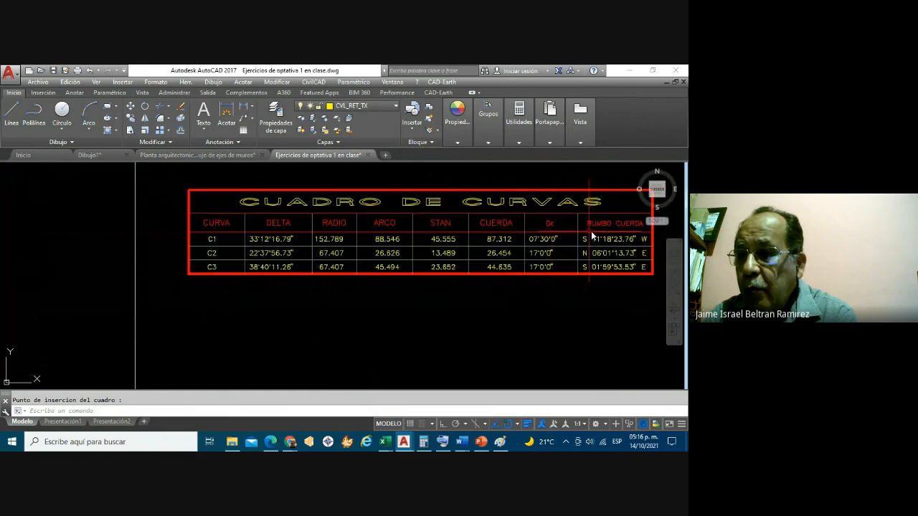
scroll(630, 225, up, 2)
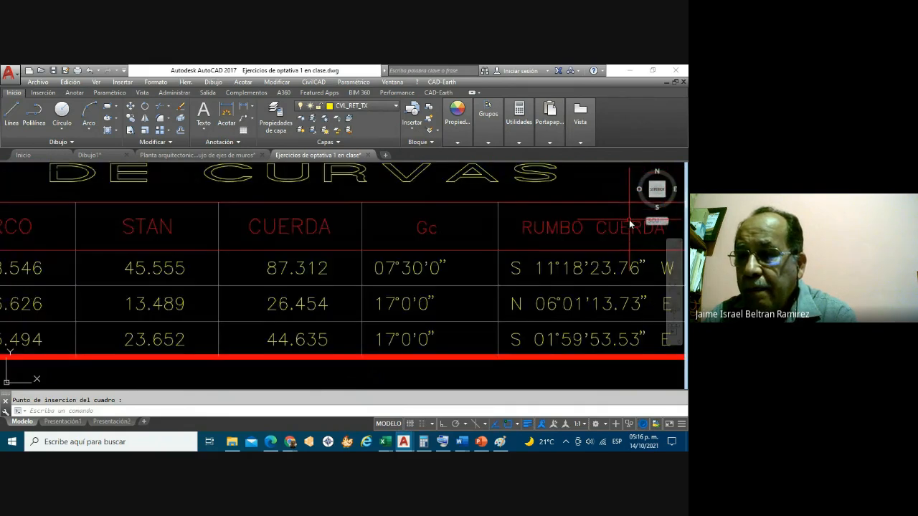
scroll(587, 227, down, 1)
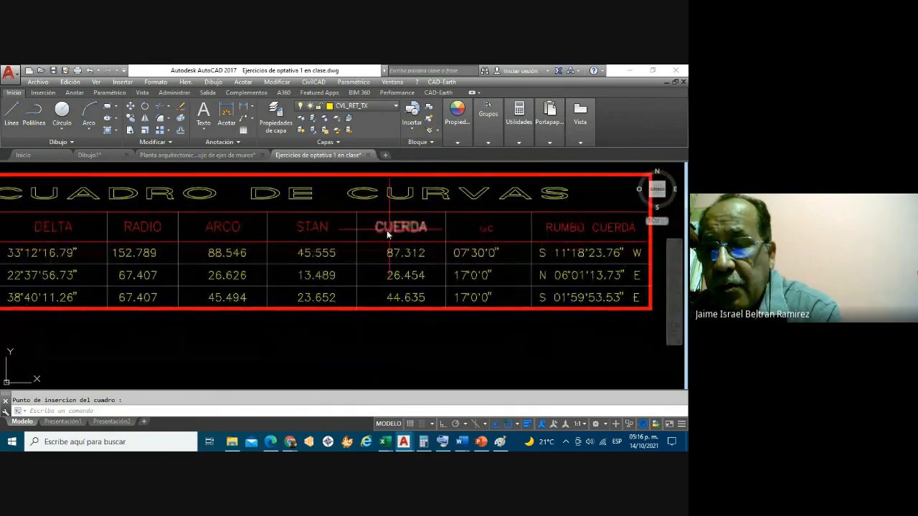
scroll(396, 235, down, 2)
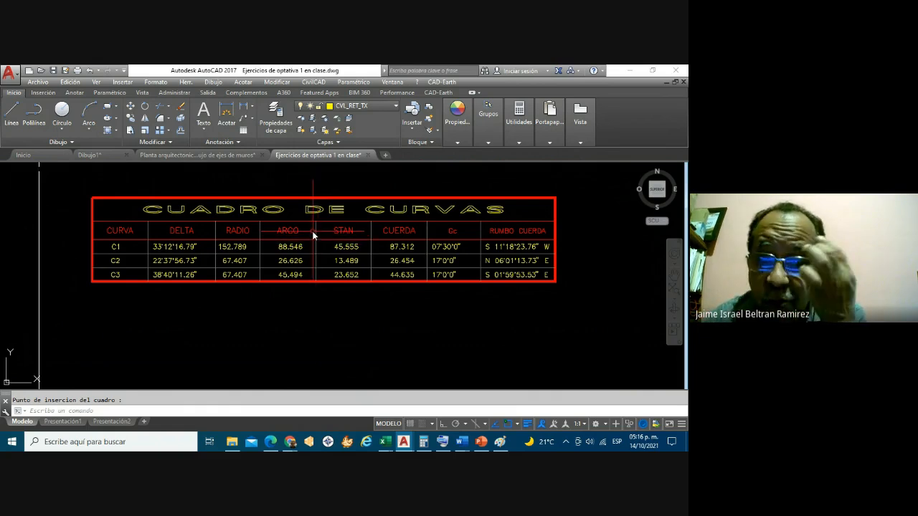
scroll(357, 229, down, 2)
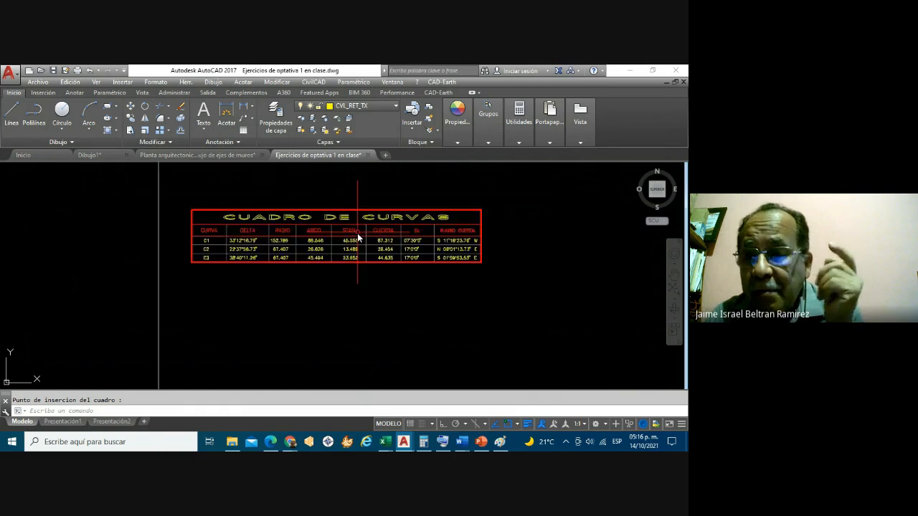
scroll(320, 230, up, 2)
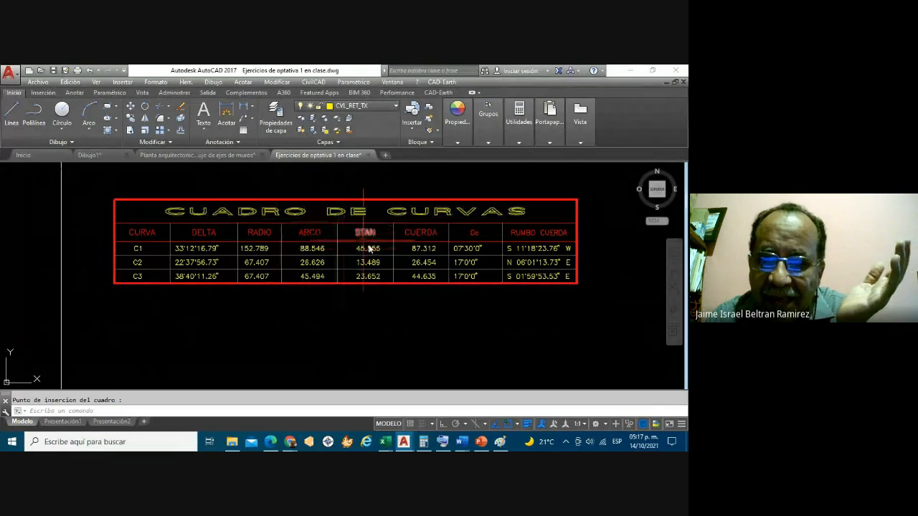
scroll(364, 247, down, 2)
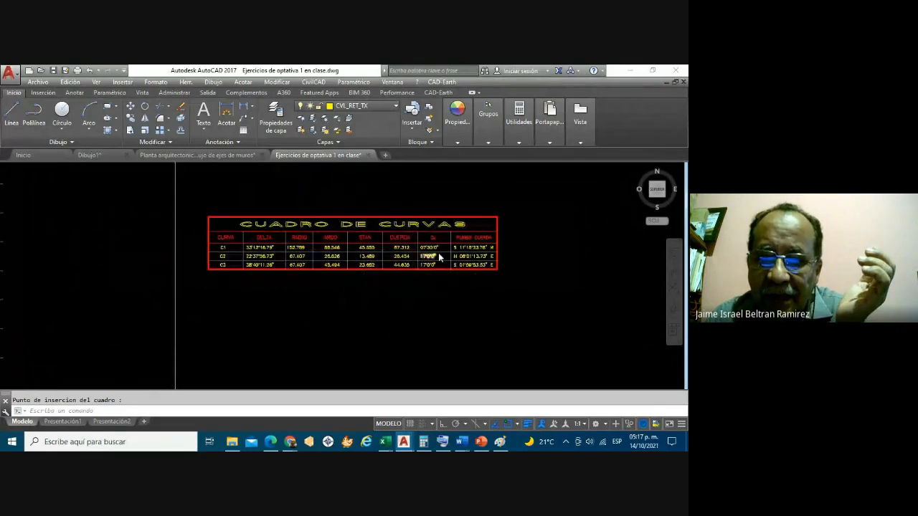
Step: Examine the curve labels C1 and C2 at the axis's bends on the contour map, working from south to north
scroll(440, 256, down, 2)
scroll(440, 257, down, 3)
scroll(289, 243, up, 3)
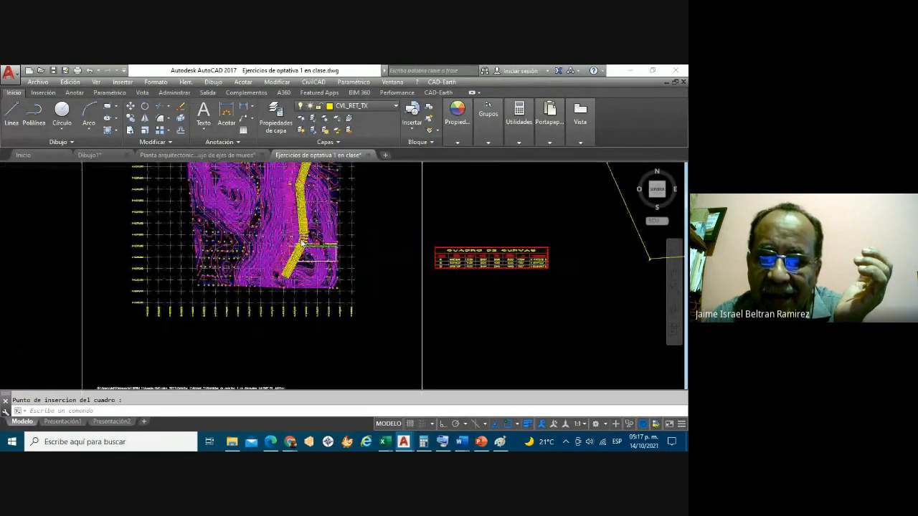
scroll(301, 243, up, 3)
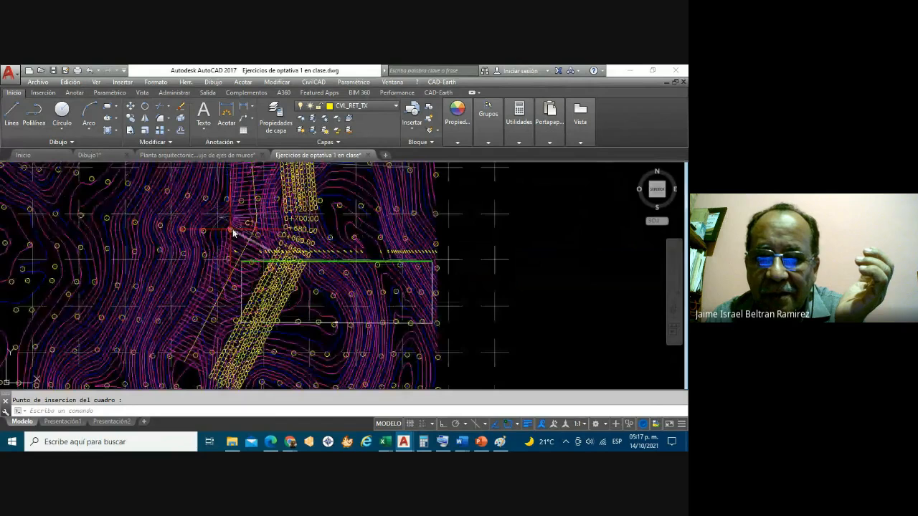
scroll(235, 229, up, 3)
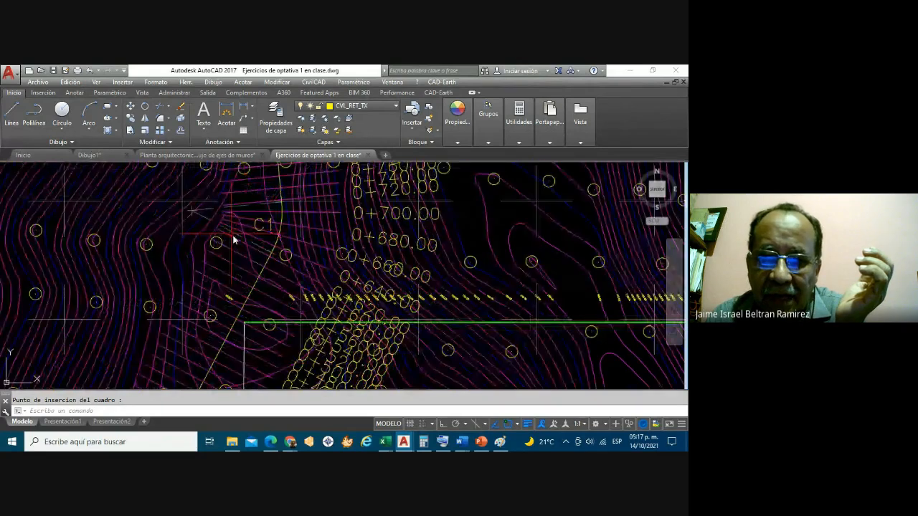
scroll(261, 254, down, 5)
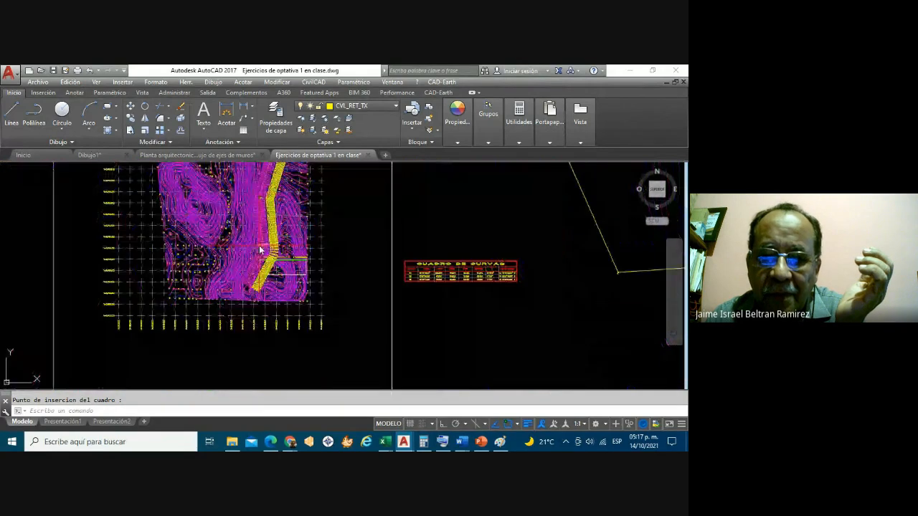
scroll(254, 201, up, 5)
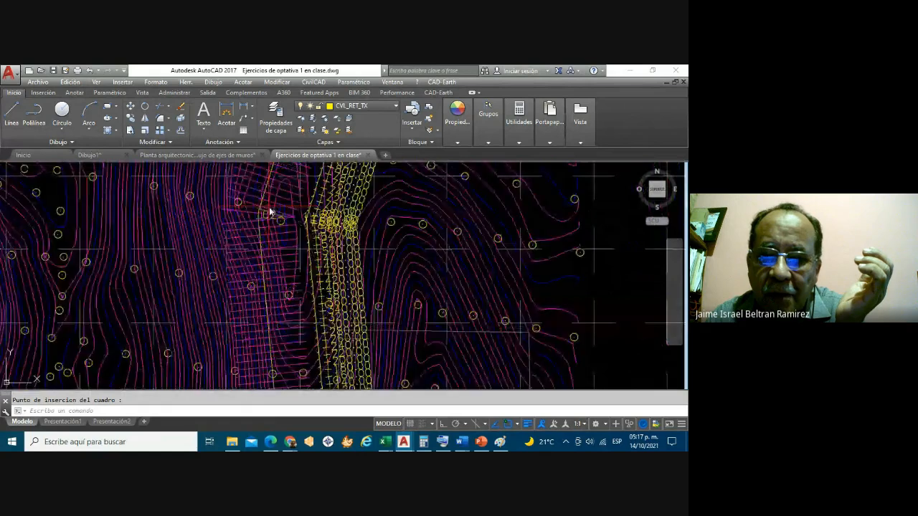
scroll(272, 222, down, 3)
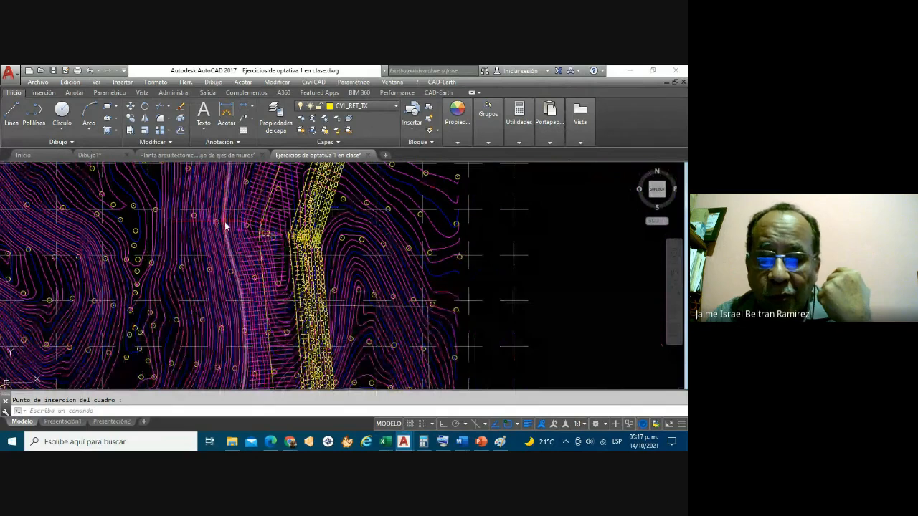
scroll(235, 224, down, 2)
scroll(238, 226, down, 2)
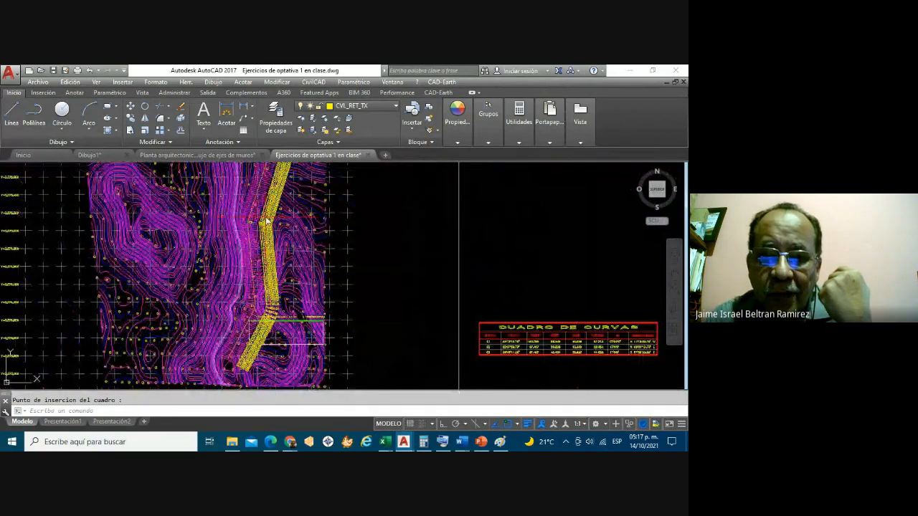
Step: Examine the route axis's bends and station labels on the contour map, down to the southernmost bend
scroll(256, 293, down, 2)
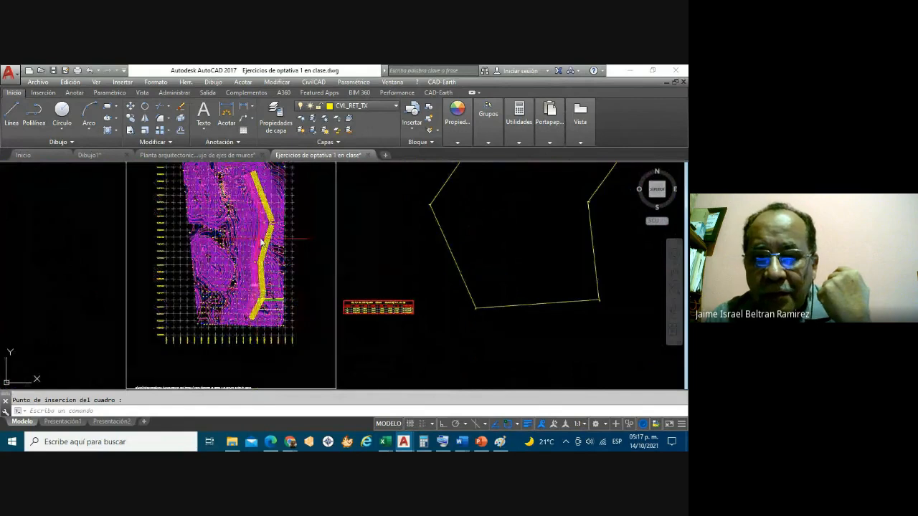
scroll(267, 229, up, 5)
scroll(267, 229, down, 6)
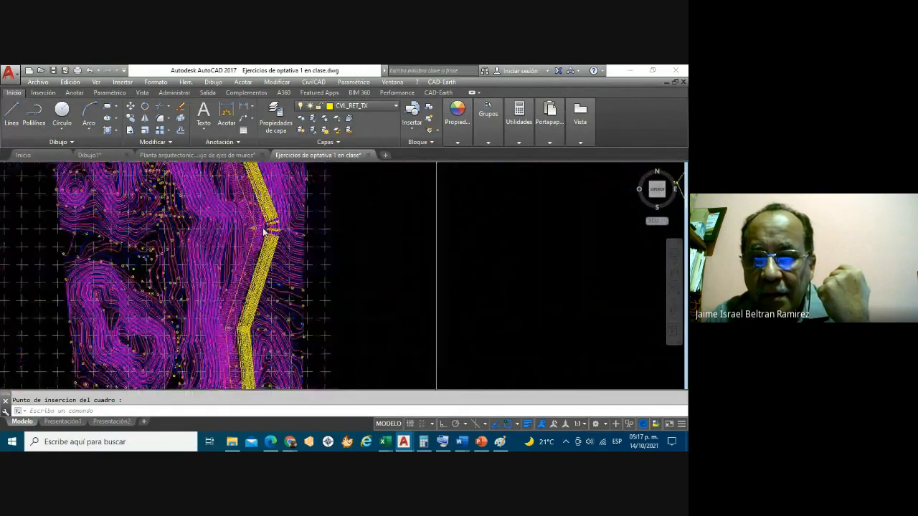
click(369, 314)
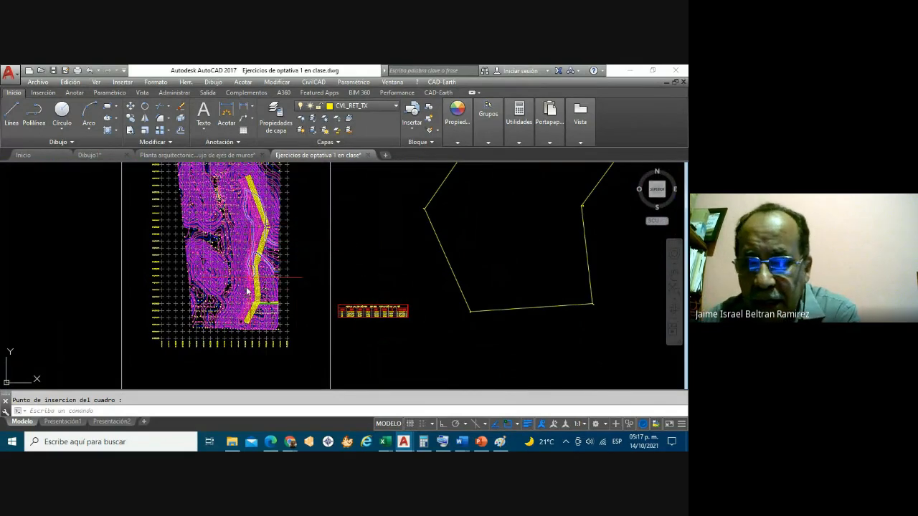
scroll(251, 304, up, 2)
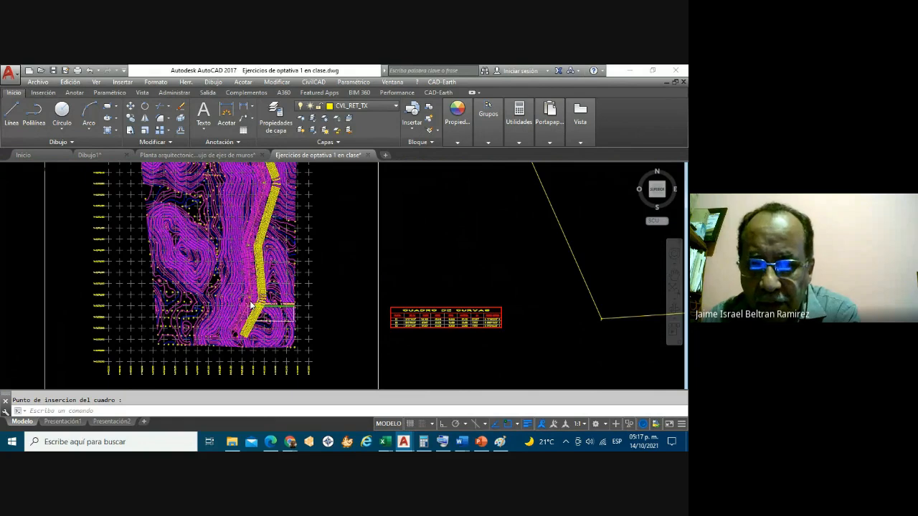
scroll(251, 305, up, 2)
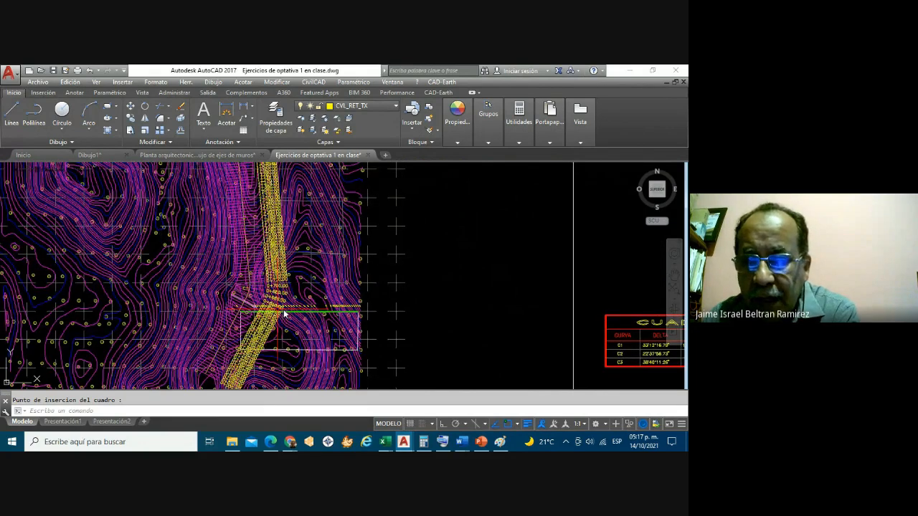
scroll(285, 313, down, 3)
scroll(293, 304, up, 4)
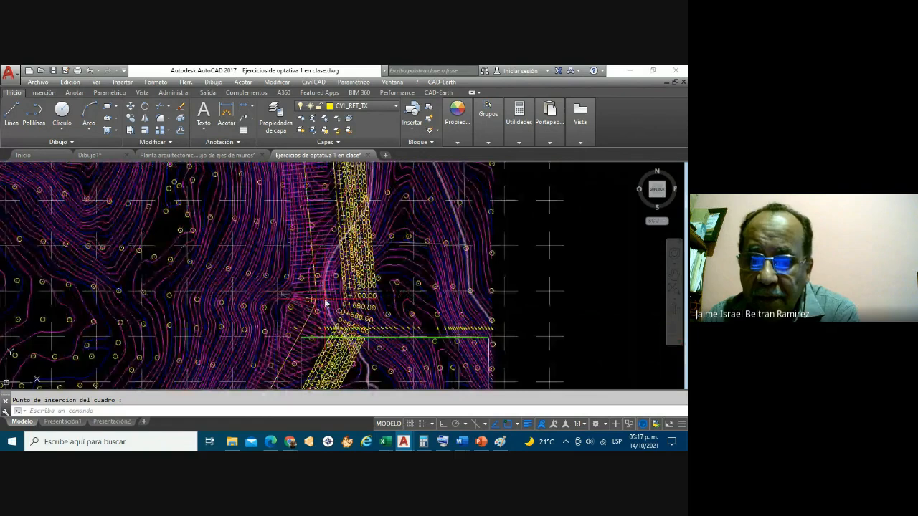
scroll(315, 300, down, 2)
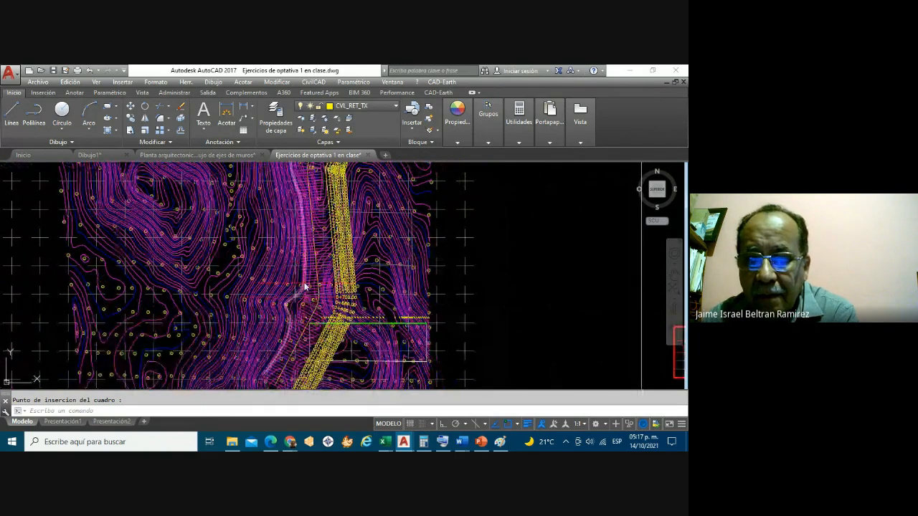
scroll(342, 294, down, 2)
scroll(340, 295, down, 2)
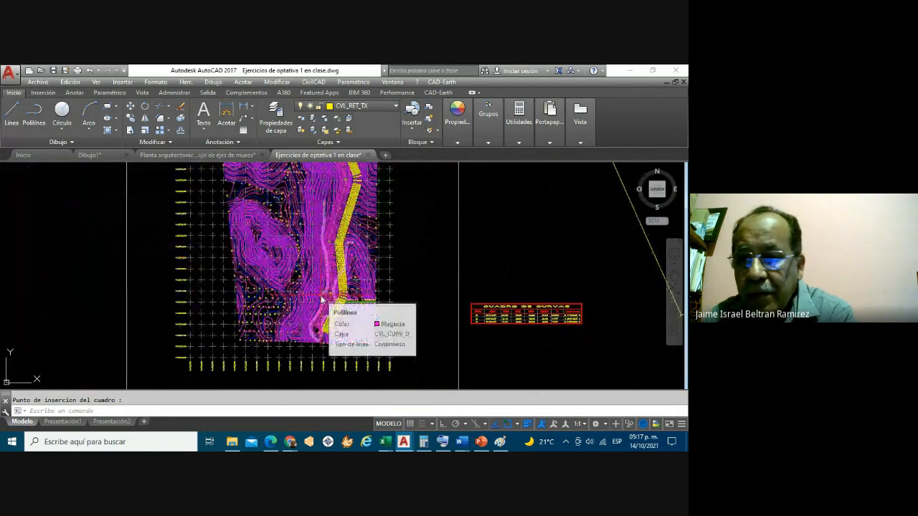
Step: Save the drawing under the new name "Ejercicios de curvas horizontales" in the Unidad 2 folder as an AutoCAD 2013 drawing
click(40, 83)
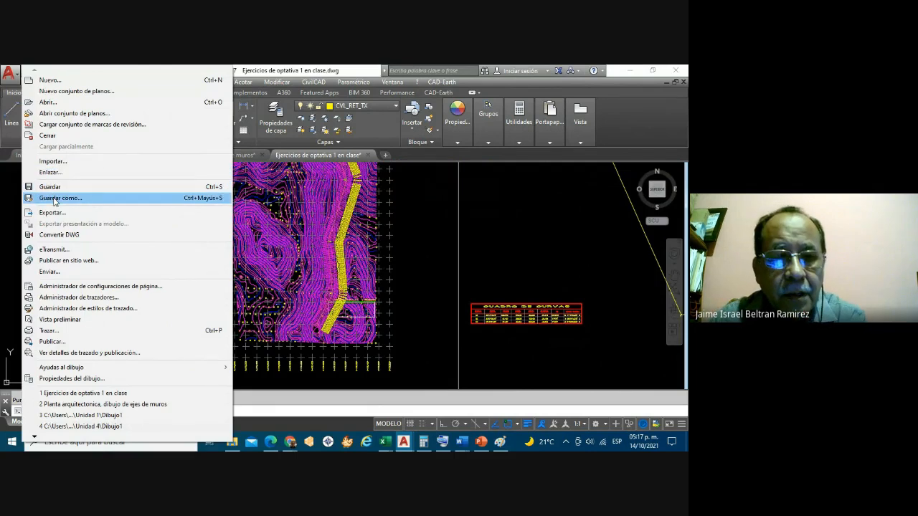
click(56, 198)
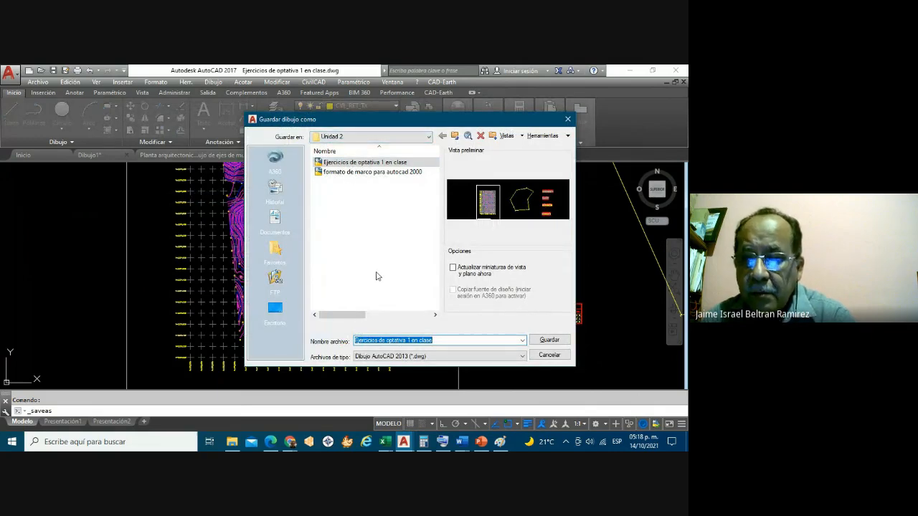
click(437, 340)
key(BackSpace)
key(BackSpace)
key(BackSpace)
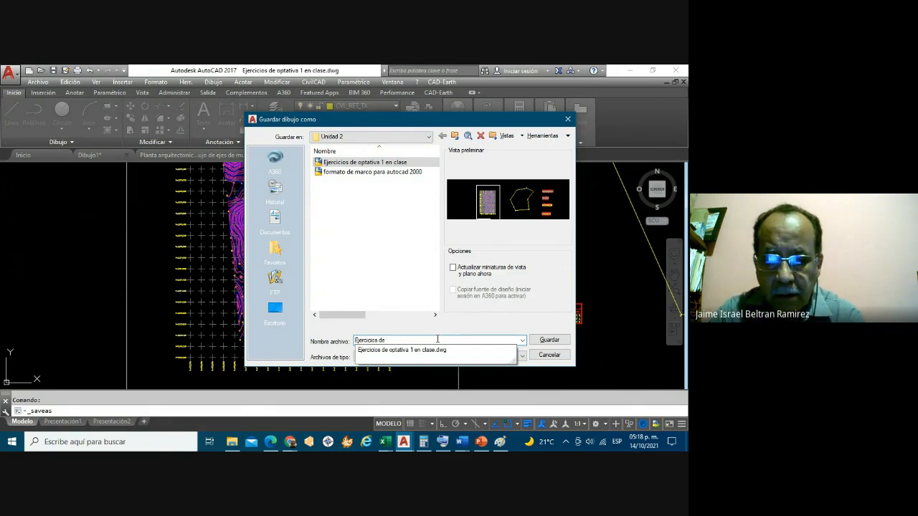
text(curvas horizontales)
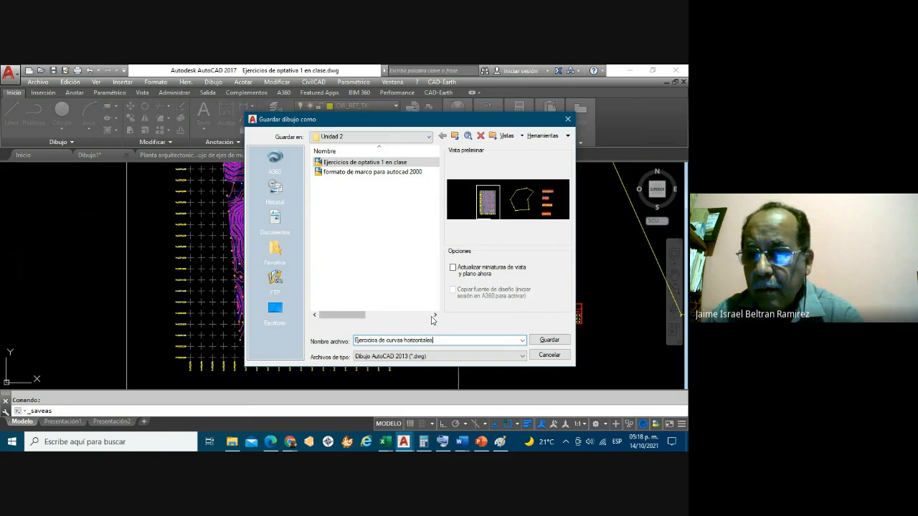
click(550, 341)
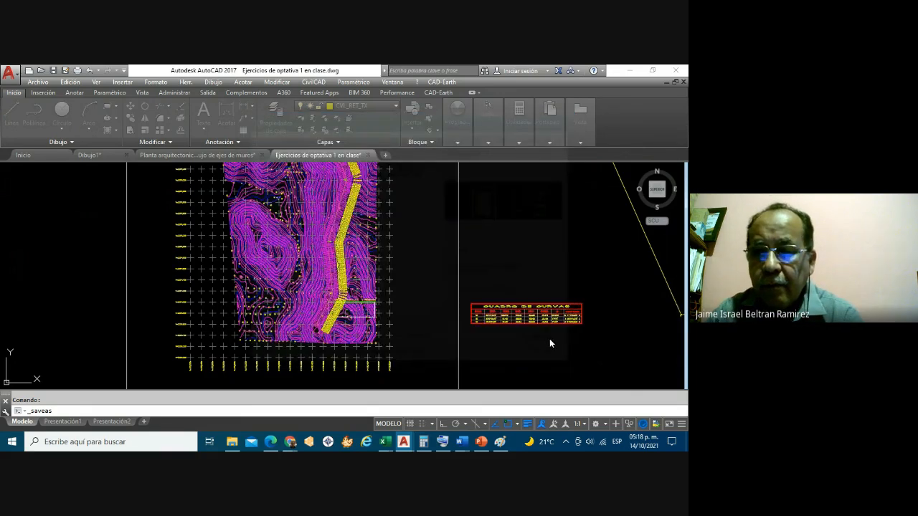
click(550, 340)
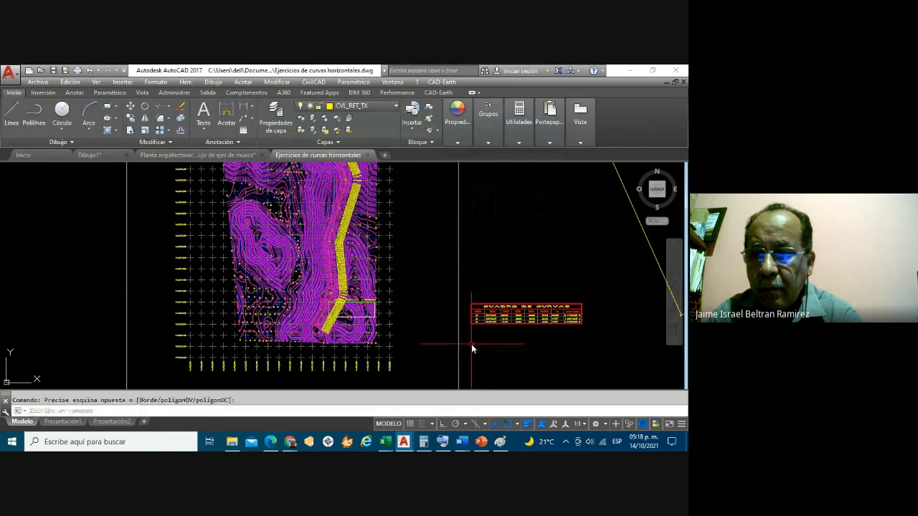
scroll(329, 314, down, 3)
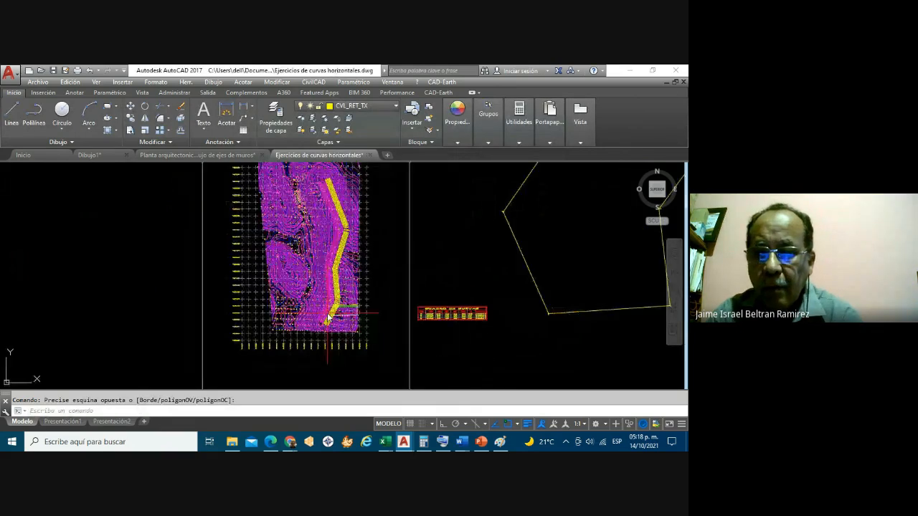
Step: Switch to the Google Meet call in Chrome and stop presenting the screen
click(629, 72)
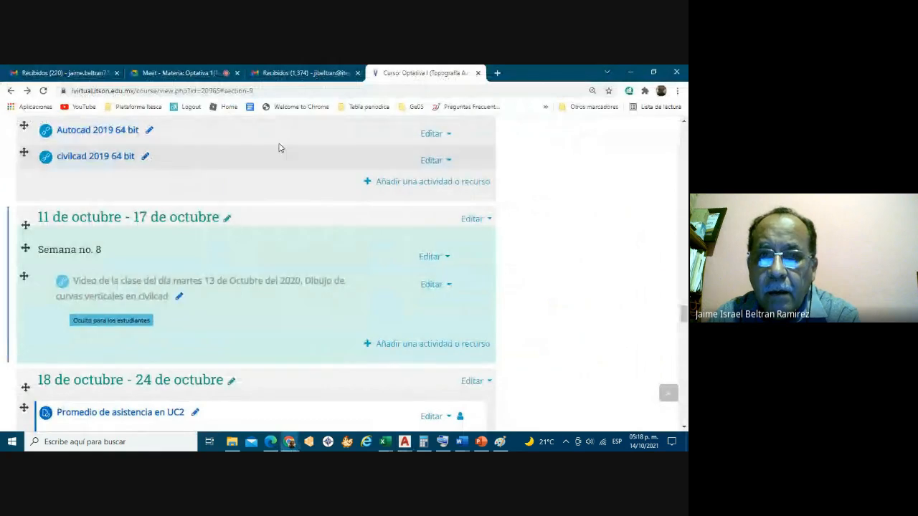
click(185, 72)
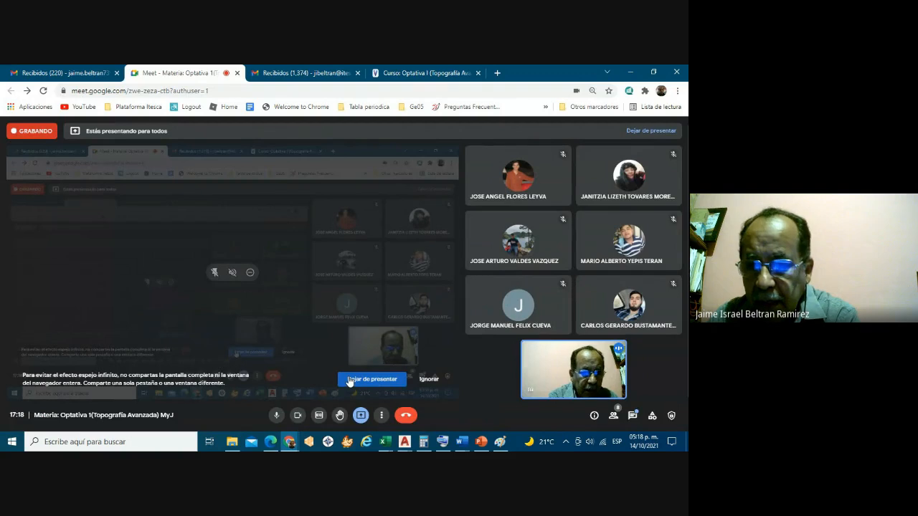
click(347, 385)
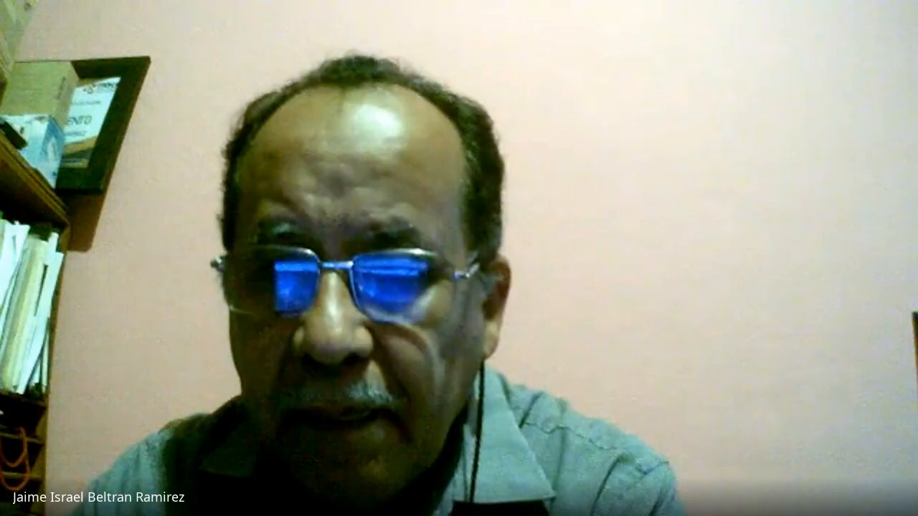
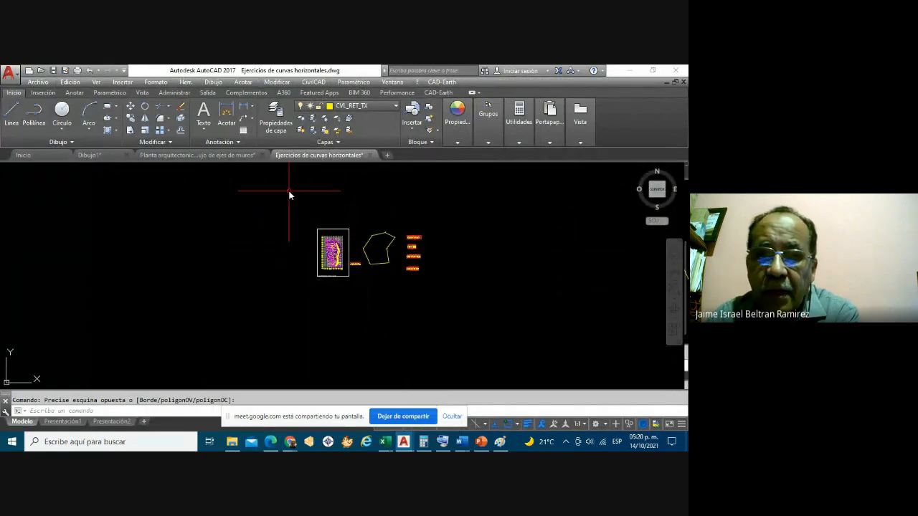
Step: Start a polyline in the empty area east of the tables in AutoCAD and draw a street section's western curb with ortho on
click(26, 111)
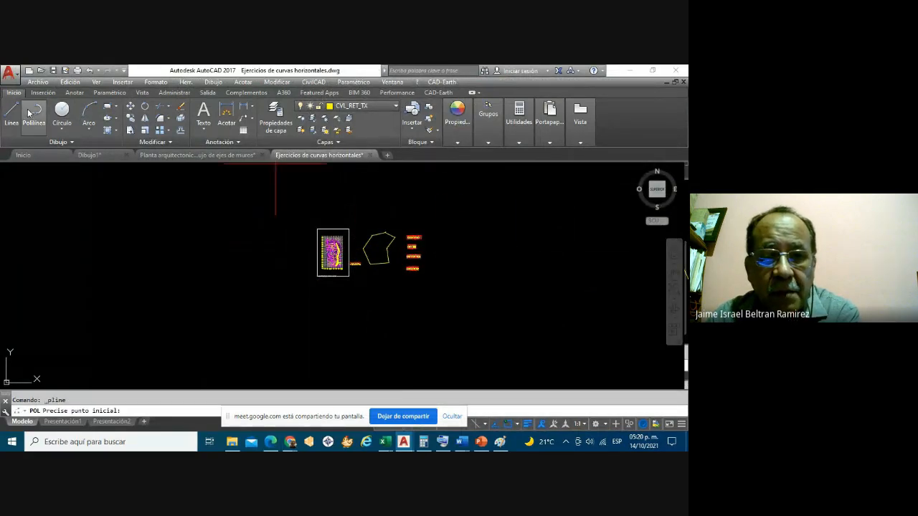
scroll(299, 253, down, 2)
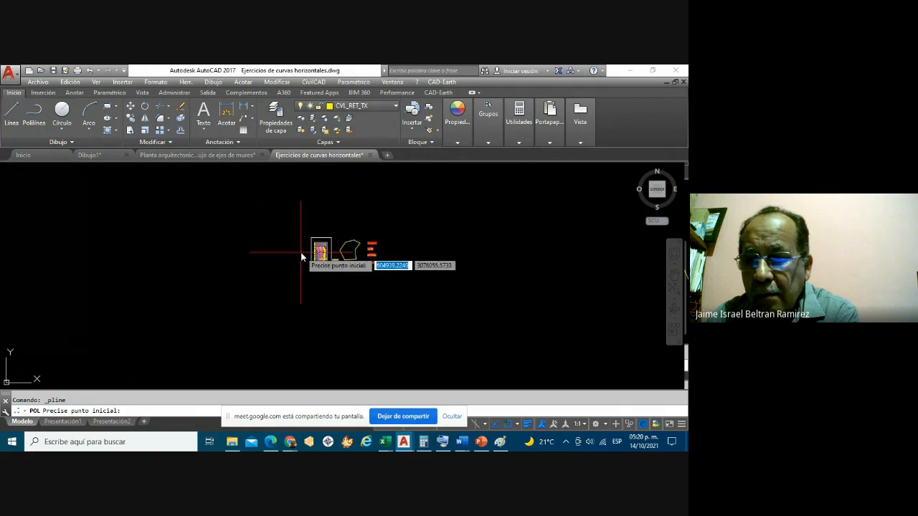
scroll(507, 260, up, 4)
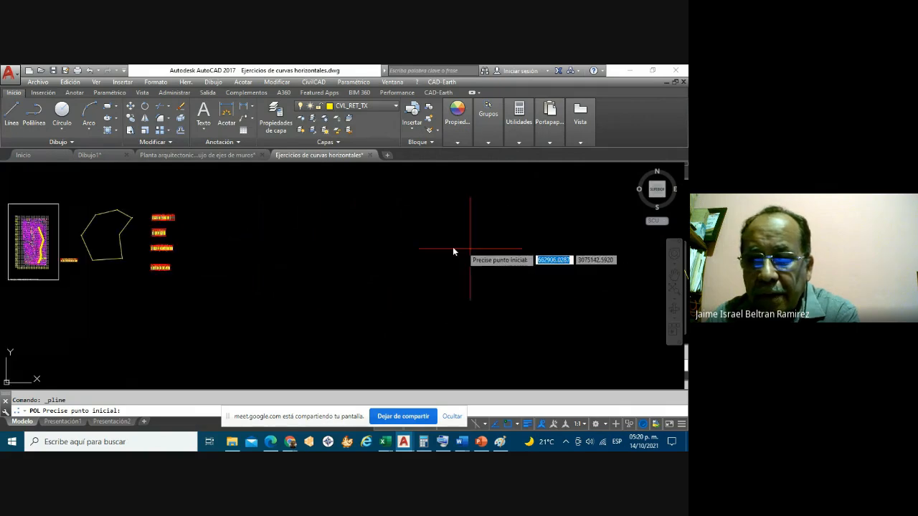
click(266, 248)
scroll(266, 248, up, 4)
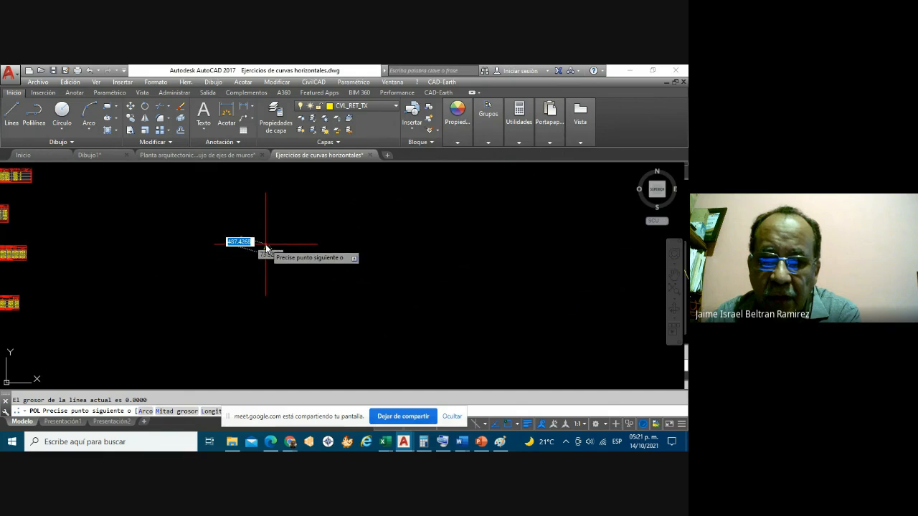
click(452, 417)
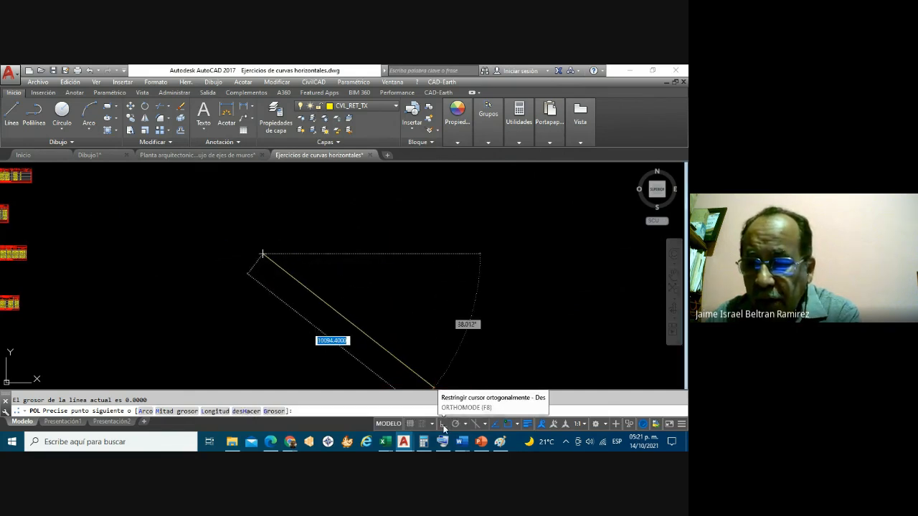
click(443, 424)
scroll(268, 239, up, 3)
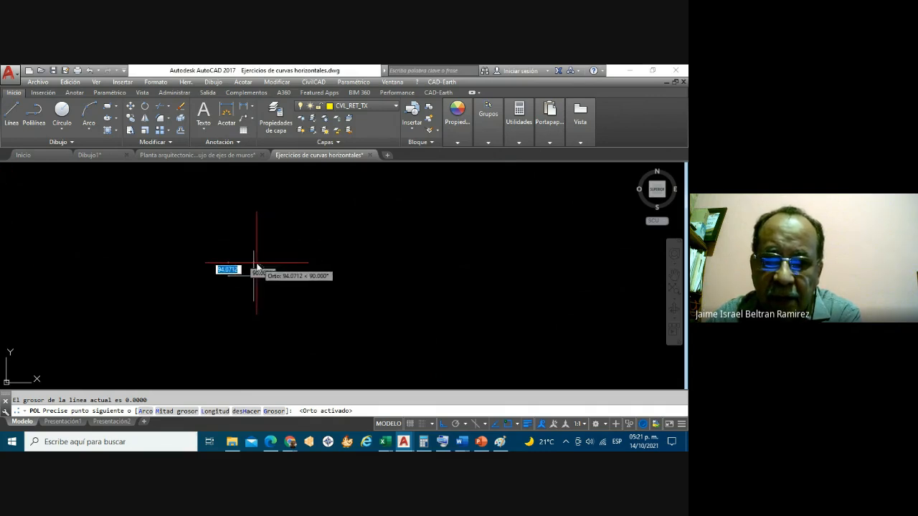
click(253, 263)
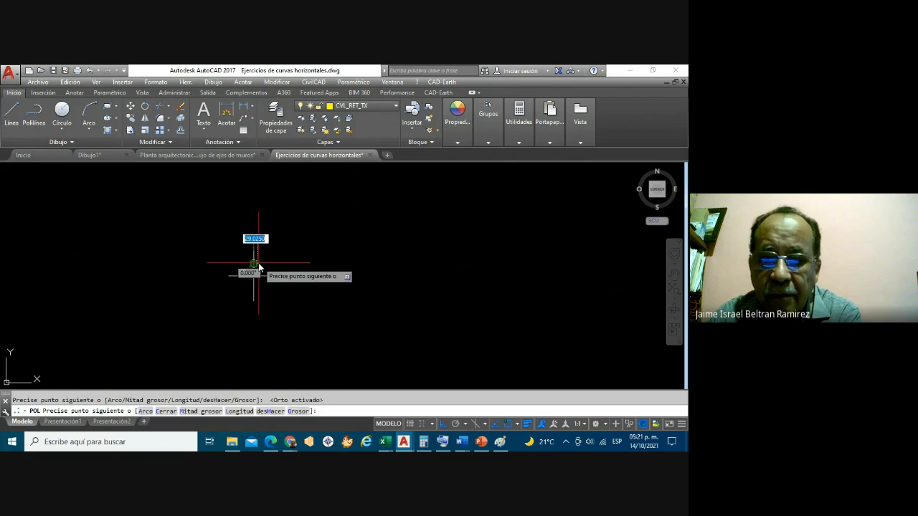
click(264, 264)
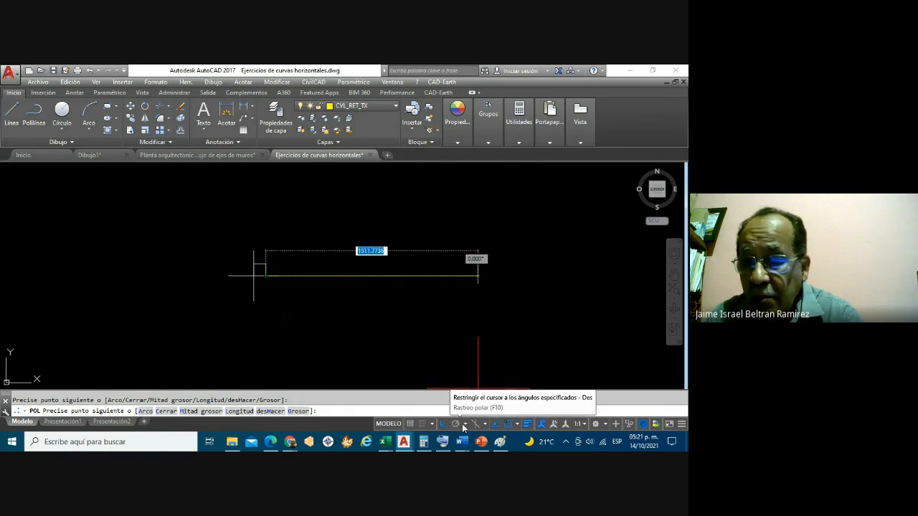
Step: Continue the polyline with ortho off as a crowned roadway, rising gently to a central peak and falling evenly to the east
click(442, 424)
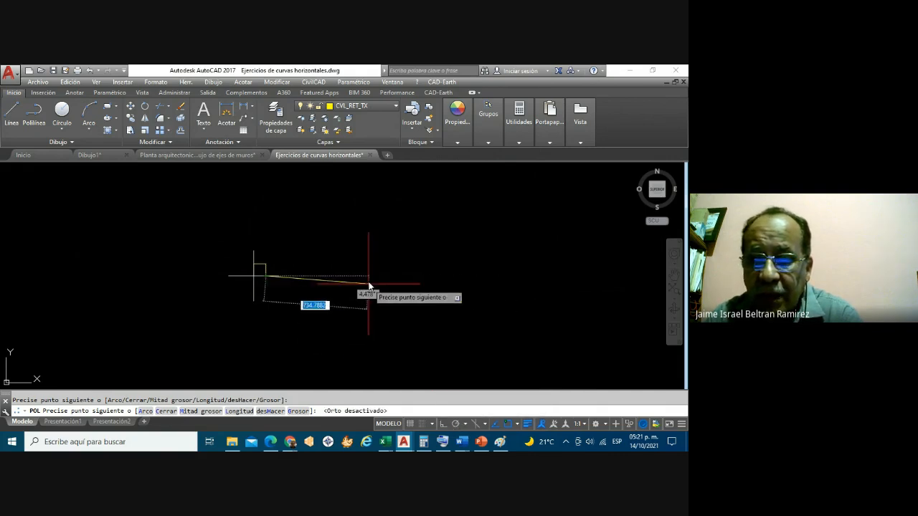
scroll(336, 277, up, 4)
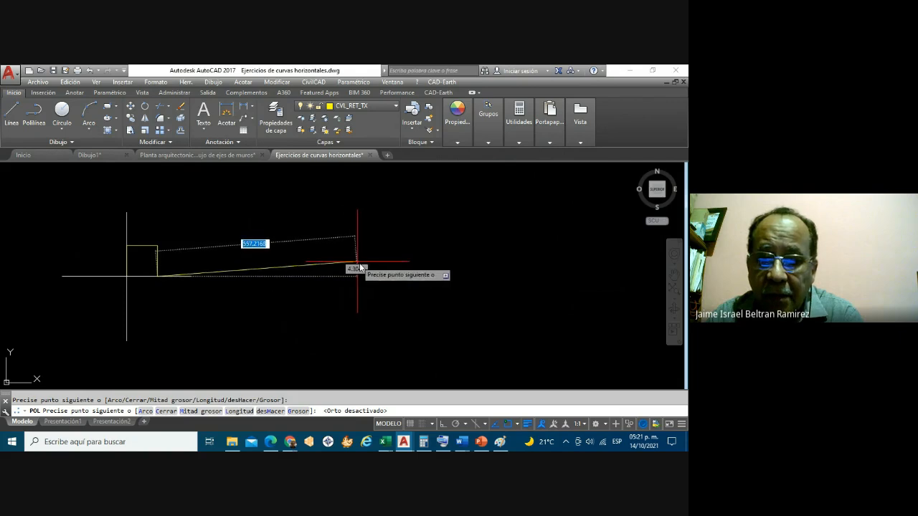
click(413, 263)
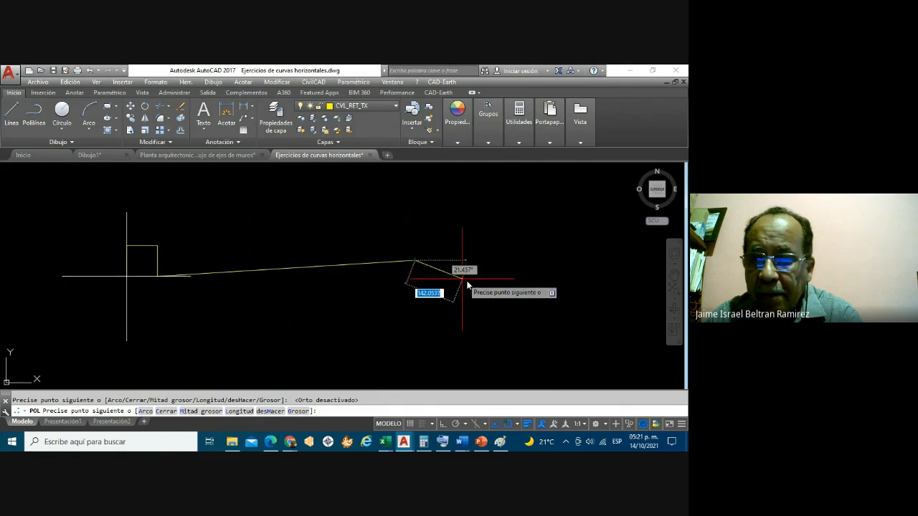
click(630, 277)
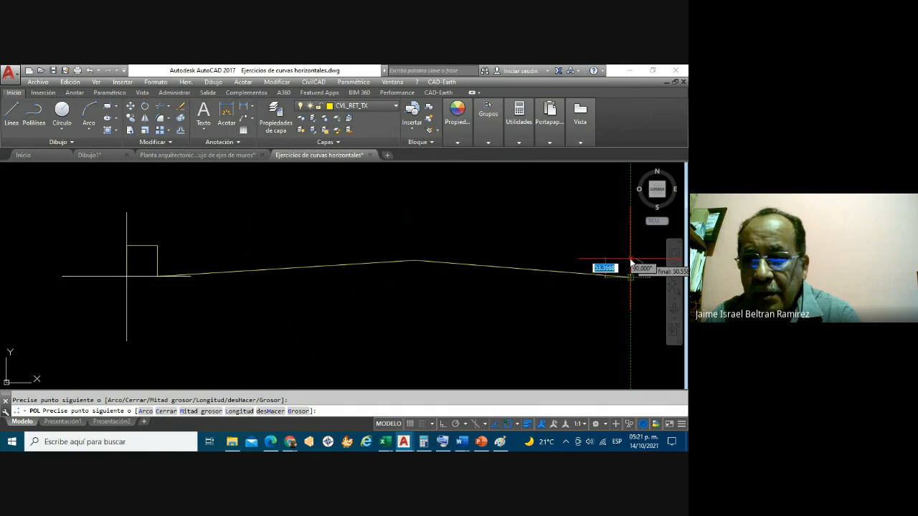
Step: Finish the polyline with the eastern curb, about 53 units high and 50 units wide, with a longer vertical outer face
click(630, 259)
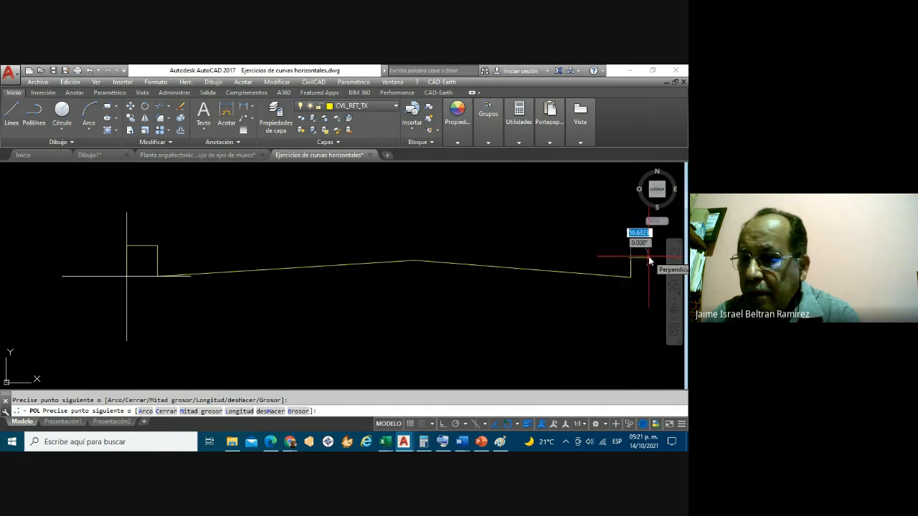
click(649, 259)
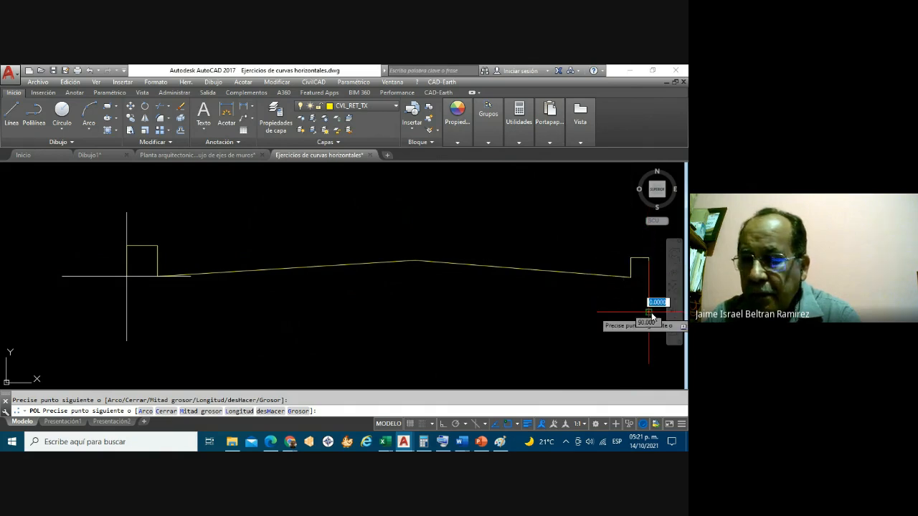
click(649, 314)
key(Escape)
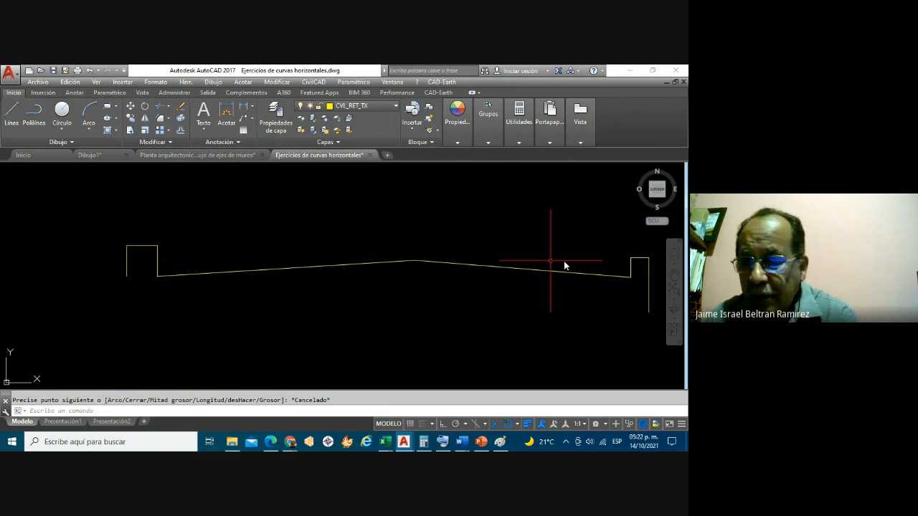
scroll(233, 254, down, 2)
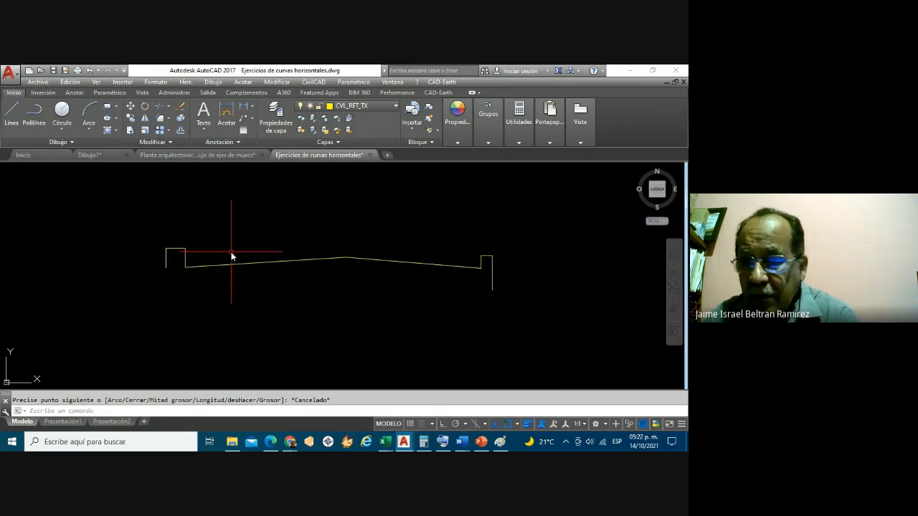
scroll(492, 268, up, 2)
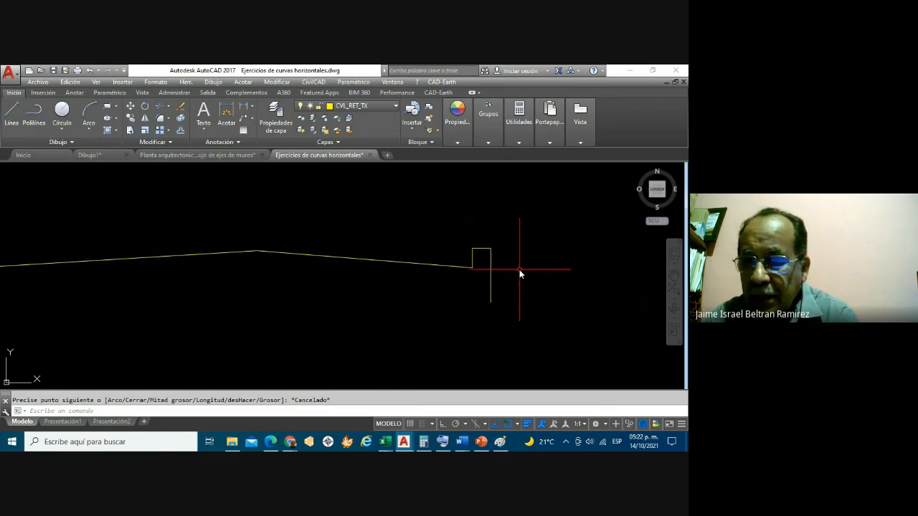
click(490, 265)
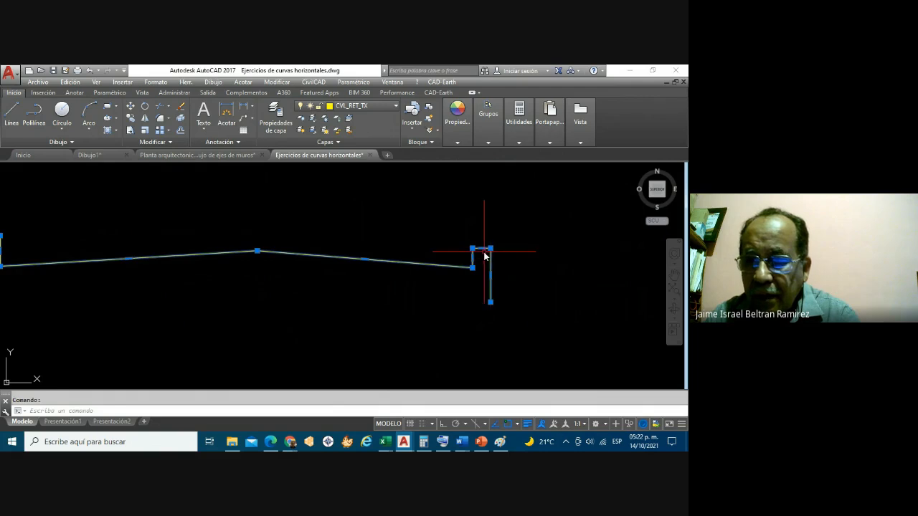
key(Escape)
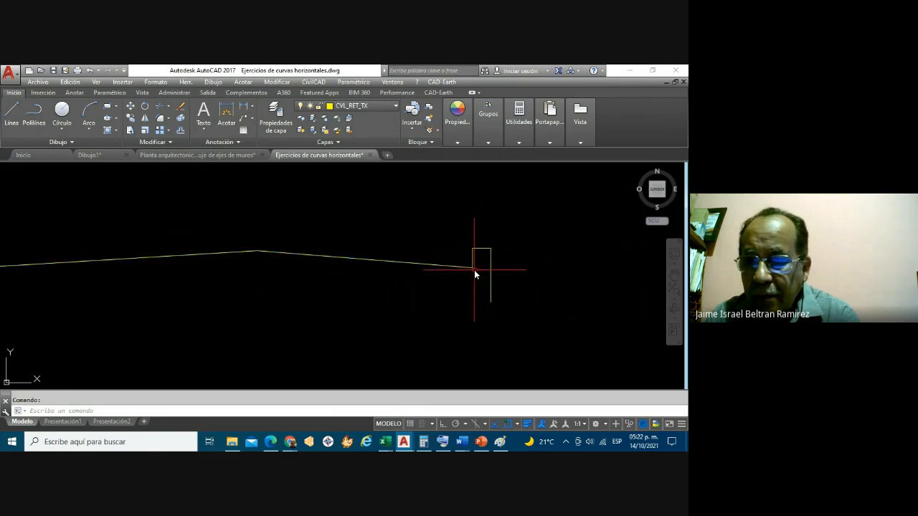
Step: Draw lines from the inner base of the eastern curb: a short horizontal shoulder, continued by a slope descending to the east
click(16, 109)
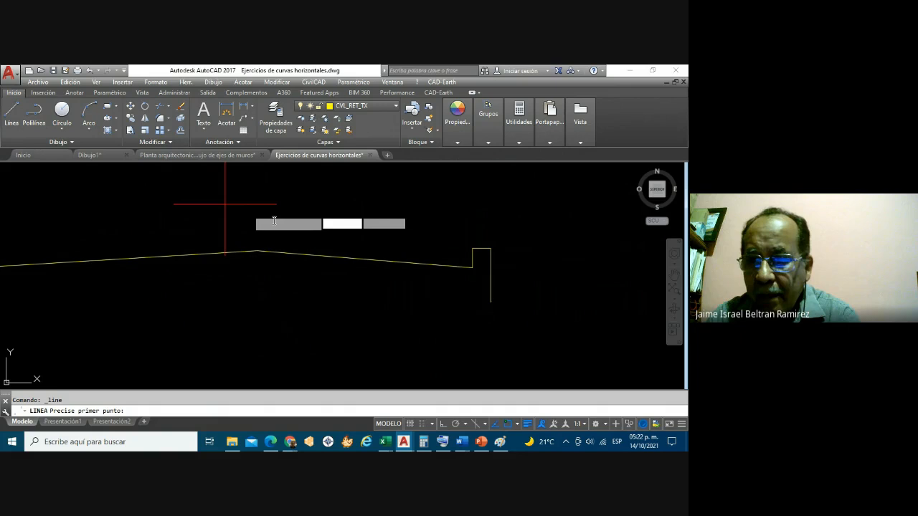
scroll(481, 276, up, 2)
click(467, 264)
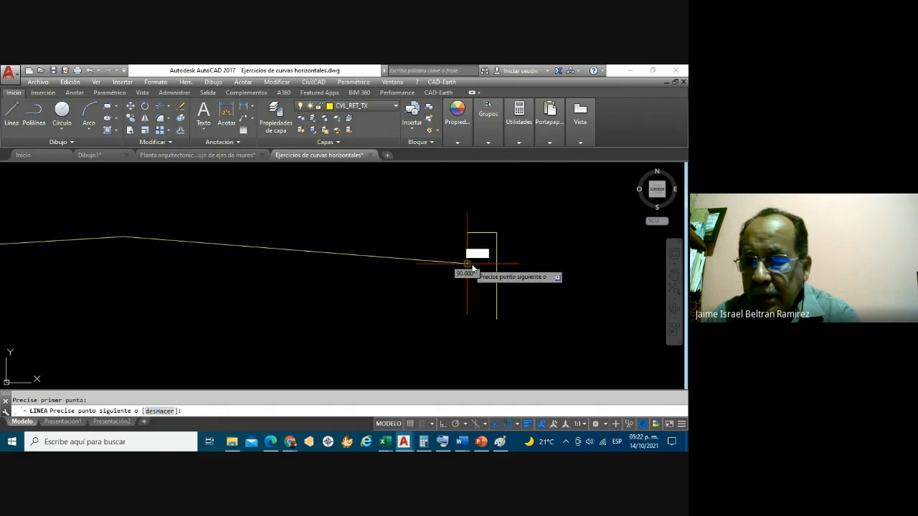
click(557, 265)
scroll(557, 265, down, 2)
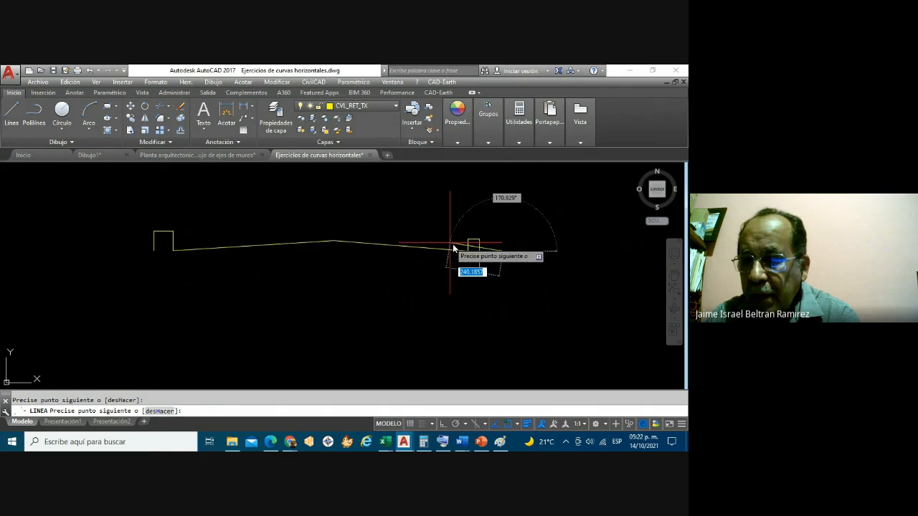
click(585, 299)
key(Escape)
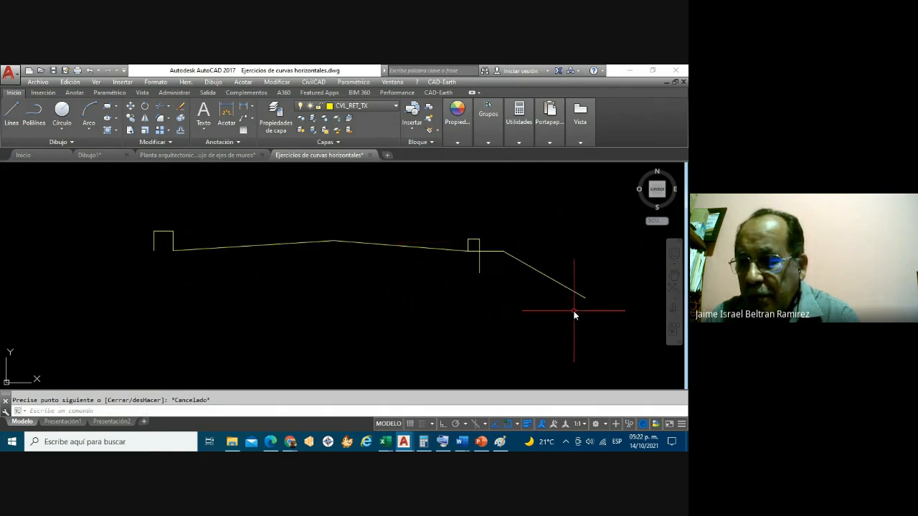
Step: Draw two connected lines from the inner base of the western curb, rising to the west as a cut slope
scroll(545, 262, down, 2)
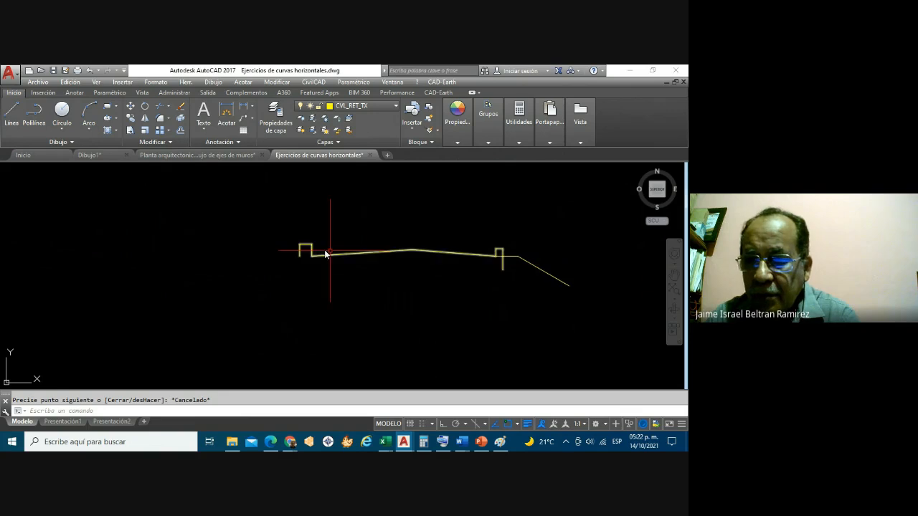
scroll(314, 270, up, 2)
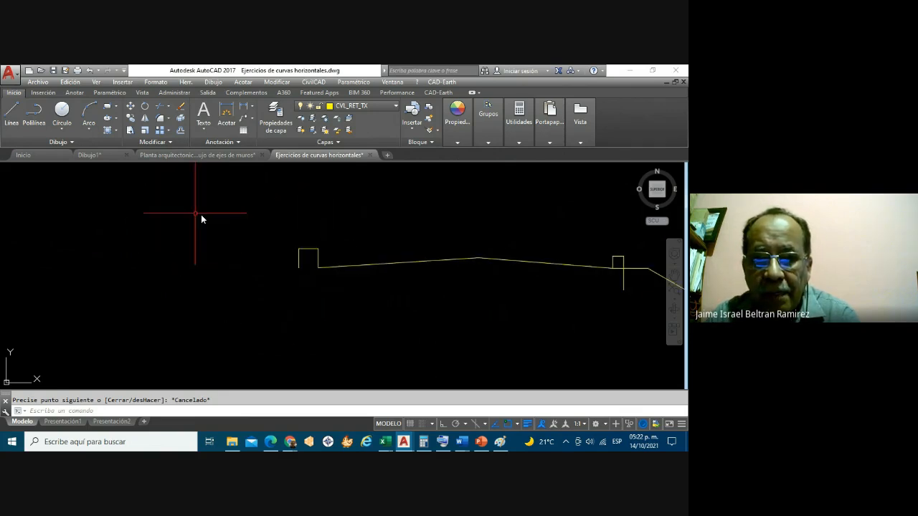
click(11, 113)
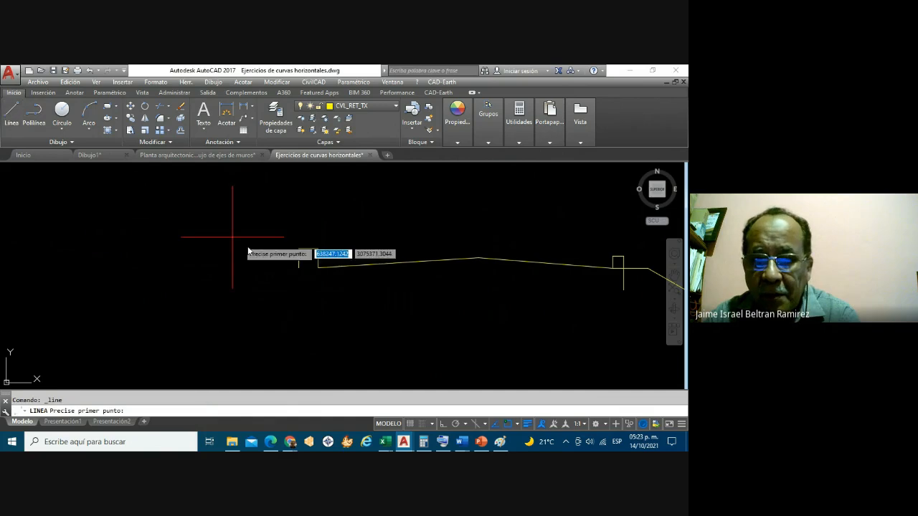
click(318, 268)
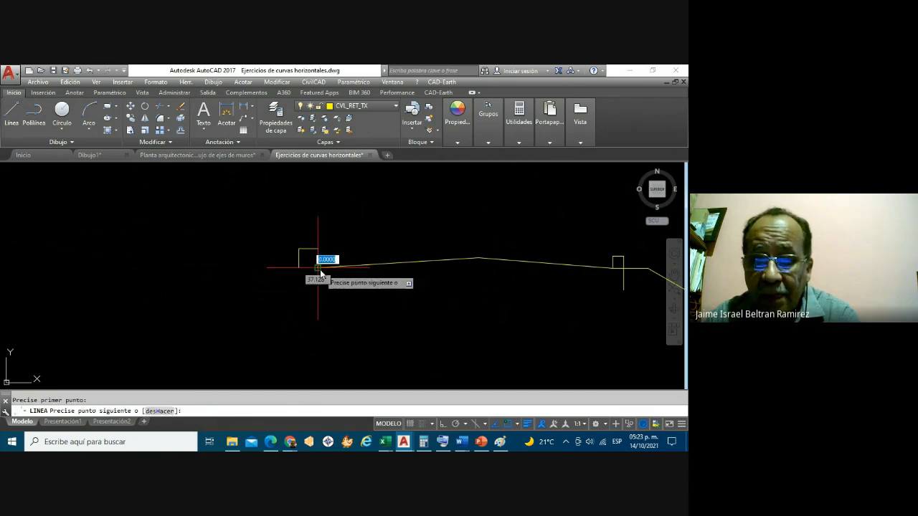
click(236, 200)
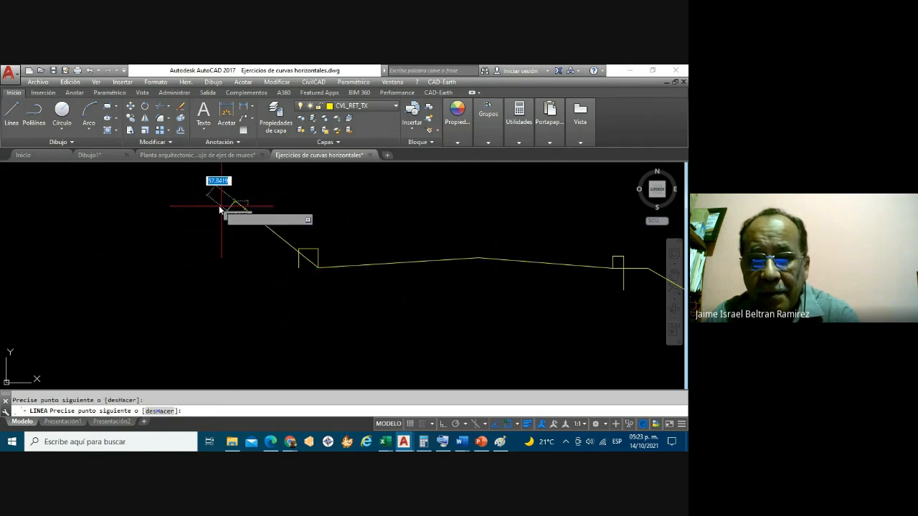
scroll(219, 208, down, 4)
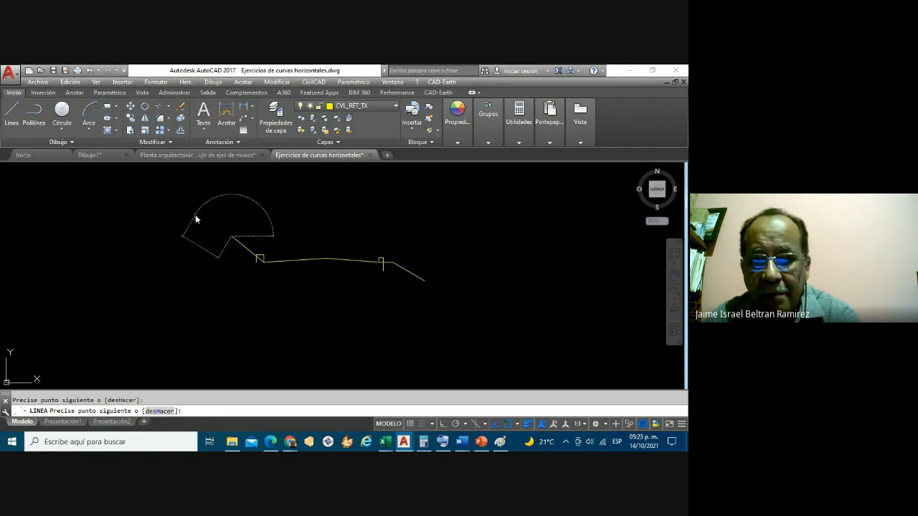
click(195, 214)
key(Escape)
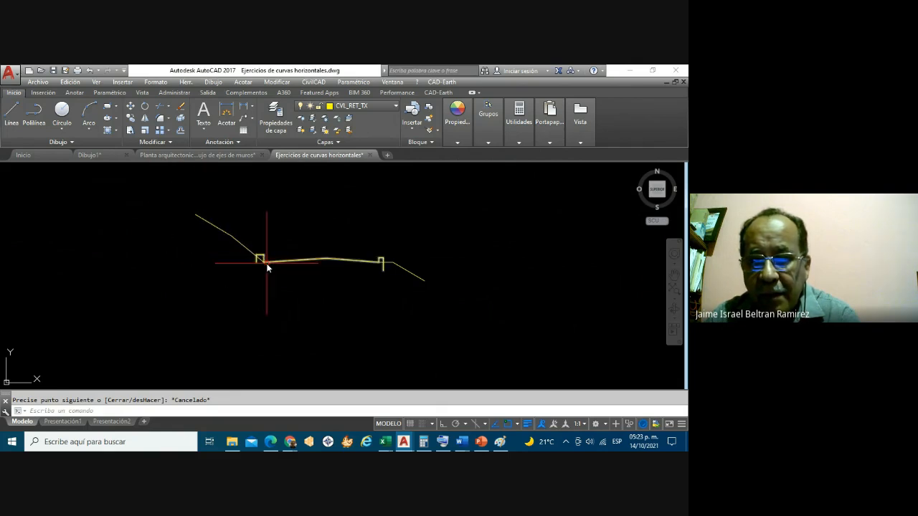
Step: Examine the curbs, the roadway crown and the side slopes of the street section
scroll(341, 271, up, 4)
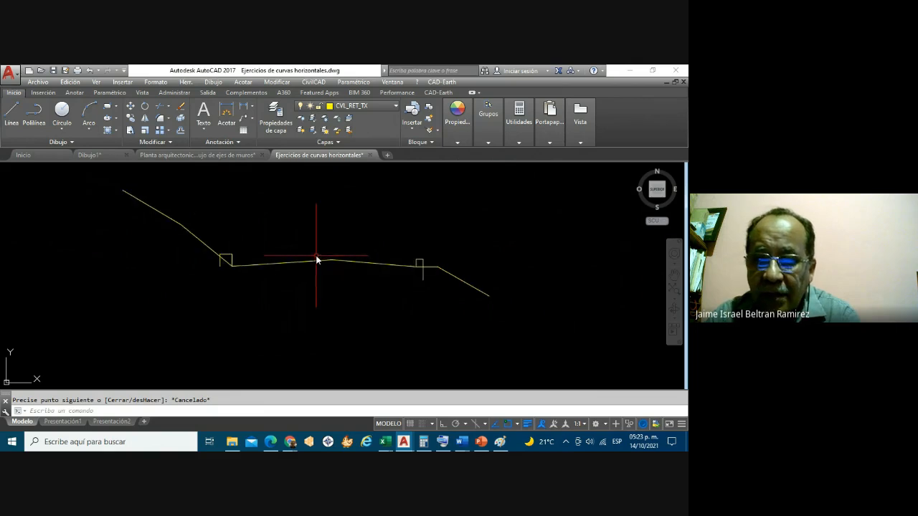
scroll(343, 279, down, 2)
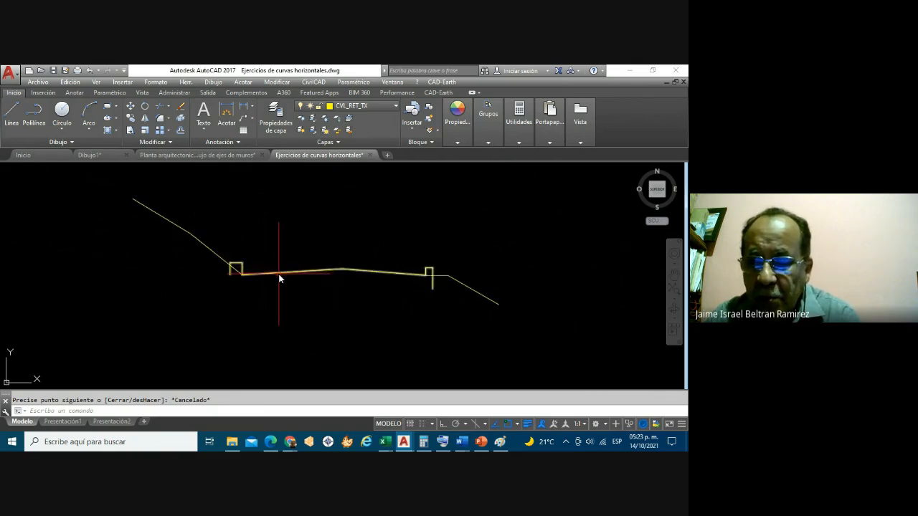
scroll(438, 278, up, 3)
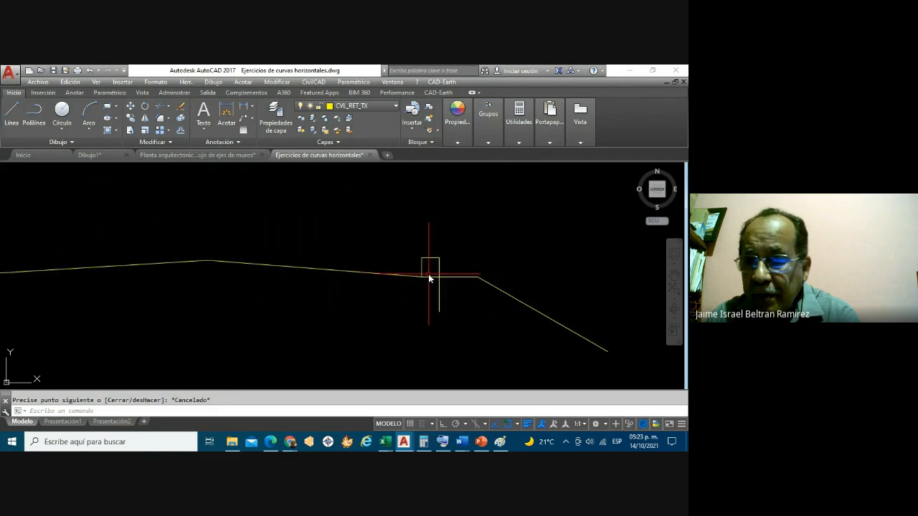
scroll(429, 278, down, 1)
scroll(443, 285, up, 4)
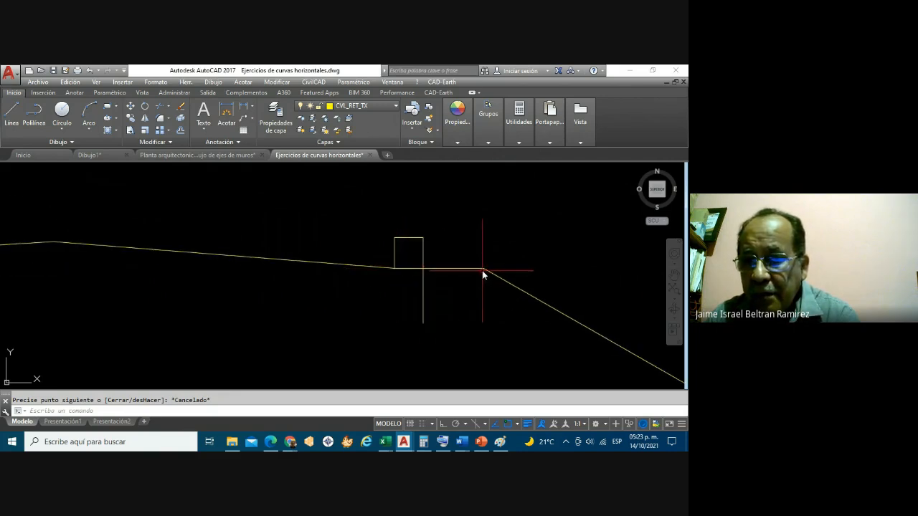
scroll(487, 266, down, 4)
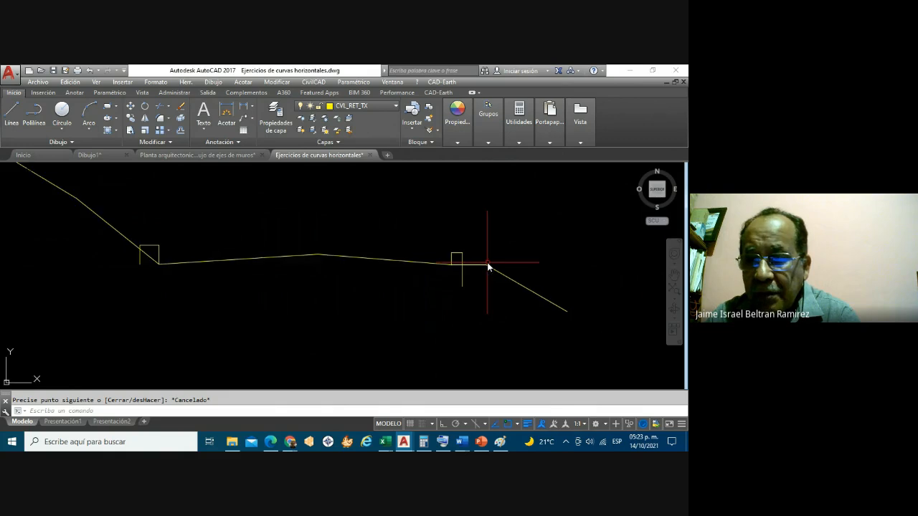
scroll(286, 262, up, 2)
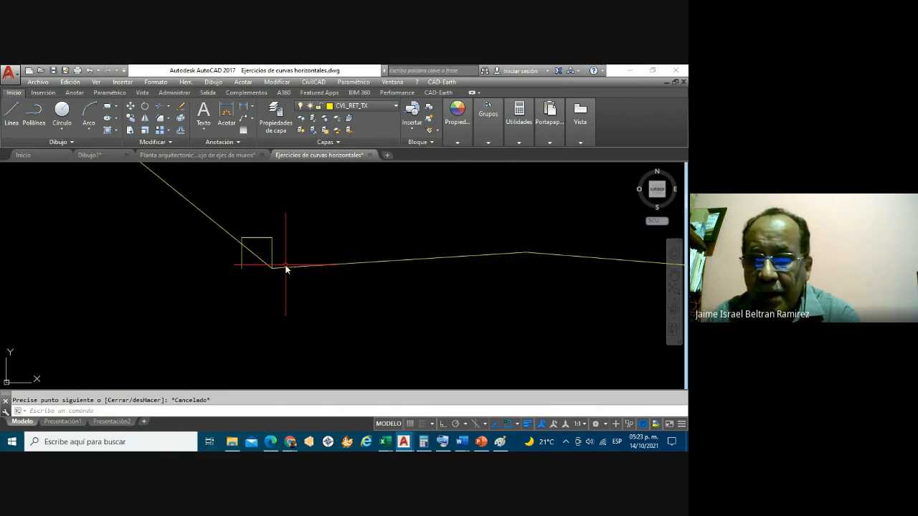
scroll(284, 262, down, 1)
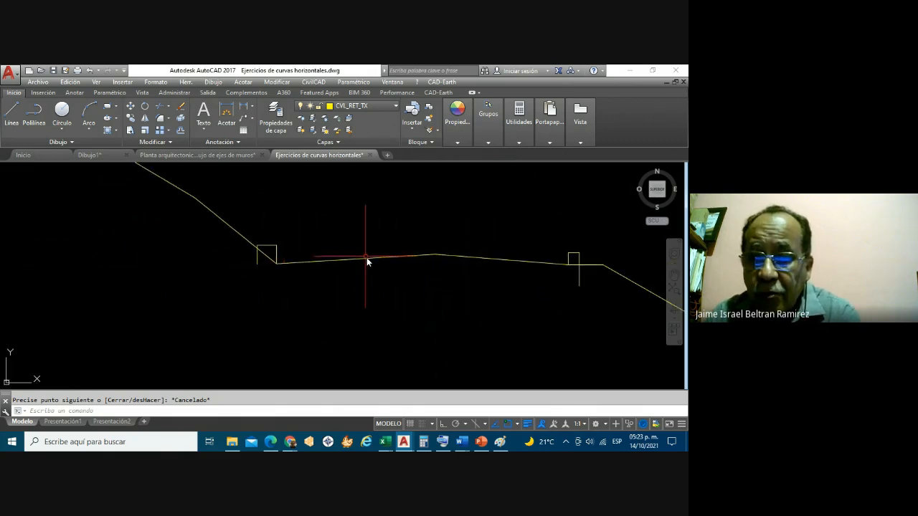
scroll(436, 256, up, 2)
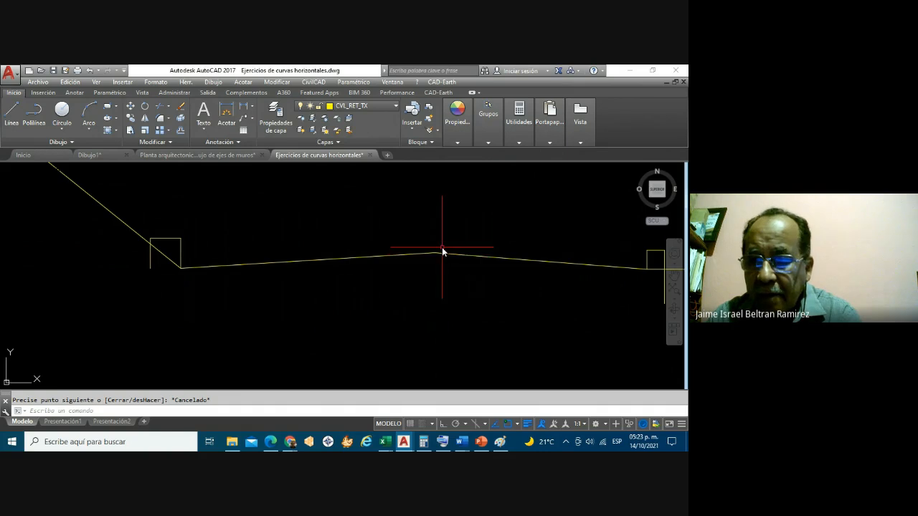
scroll(442, 251, down, 2)
Step: Start a polyline just below the western curb's inner base and run it about 717 units to just beneath the roadway crown
scroll(290, 262, up, 4)
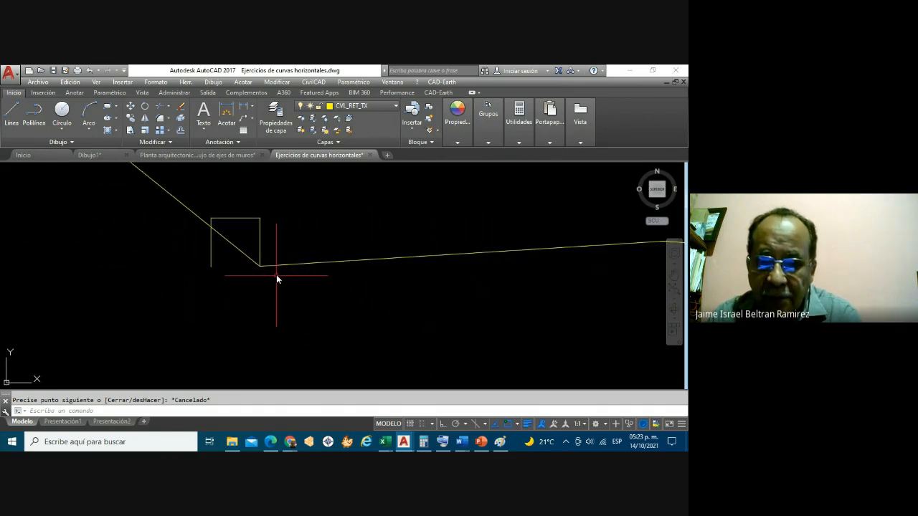
click(12, 112)
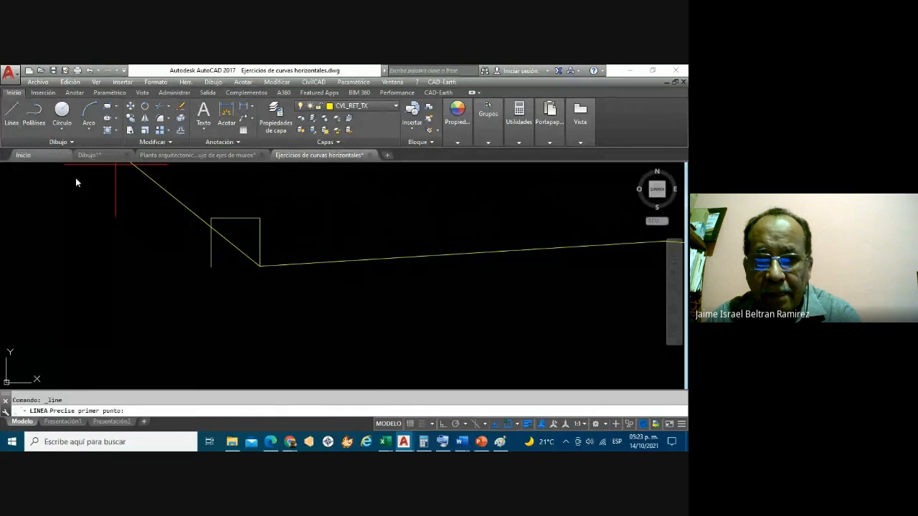
click(32, 109)
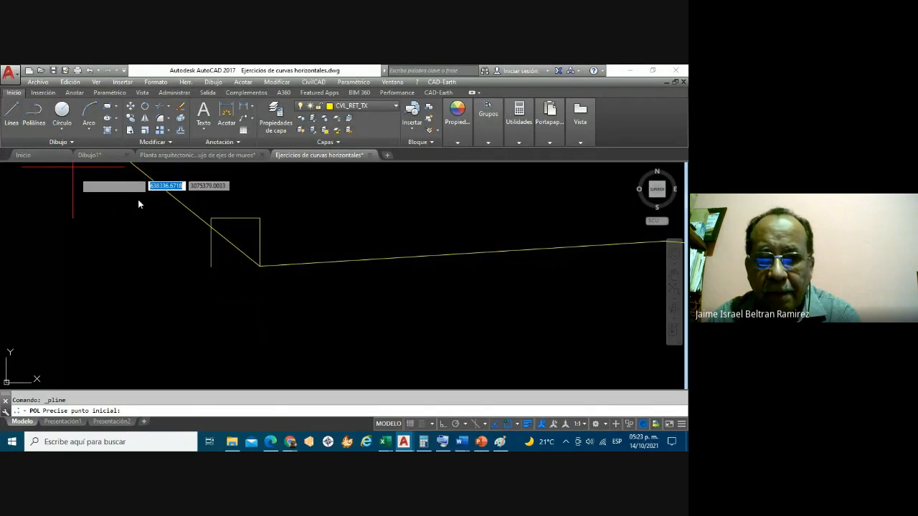
click(262, 291)
scroll(262, 291, down, 2)
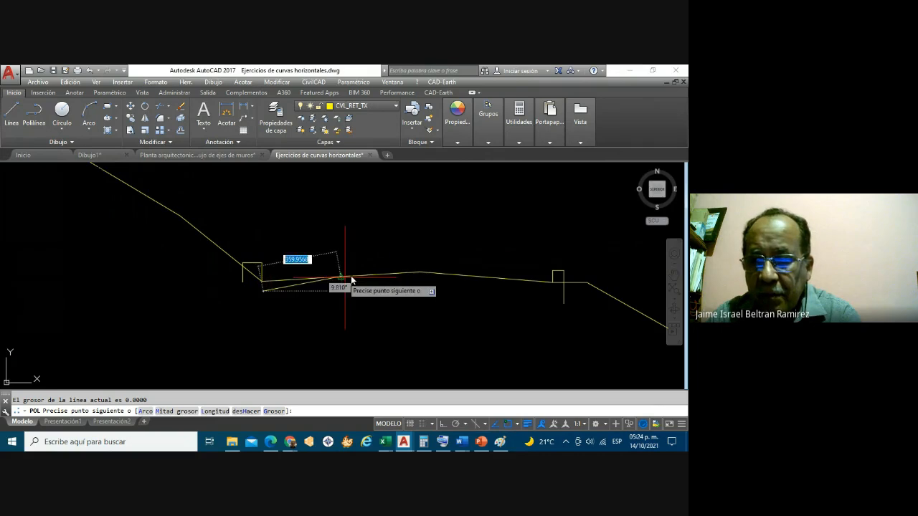
scroll(430, 286, up, 4)
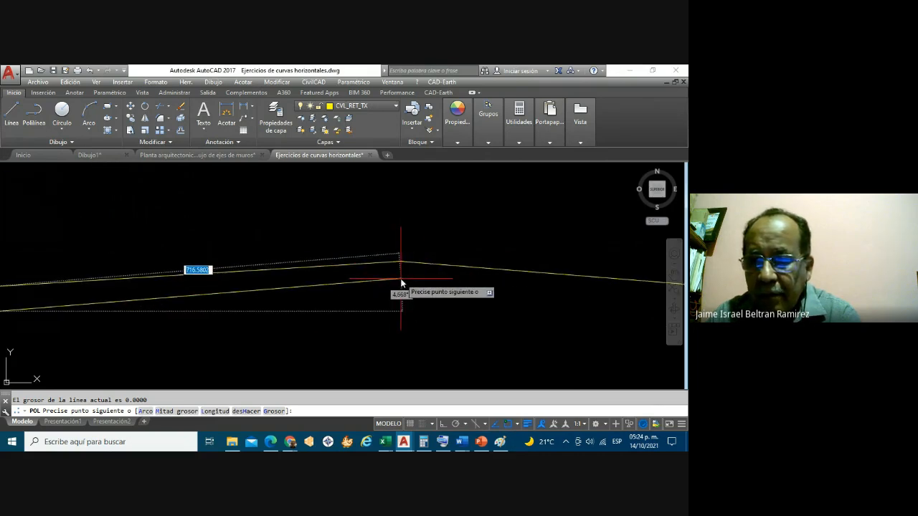
click(400, 279)
Step: Continue the polyline parallel to the roadway to beneath the eastern curb's inner base and finish it horizontally below the shoulder's end
scroll(387, 290, down, 3)
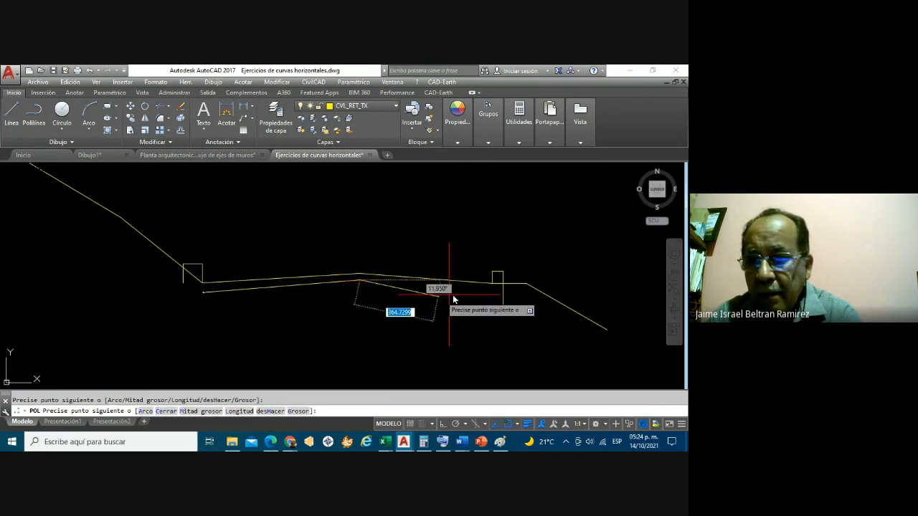
scroll(477, 301, up, 3)
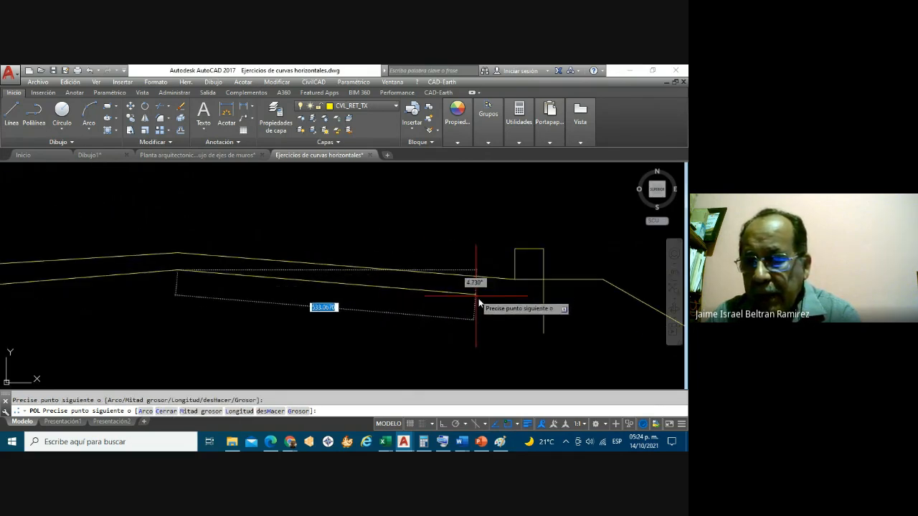
click(515, 304)
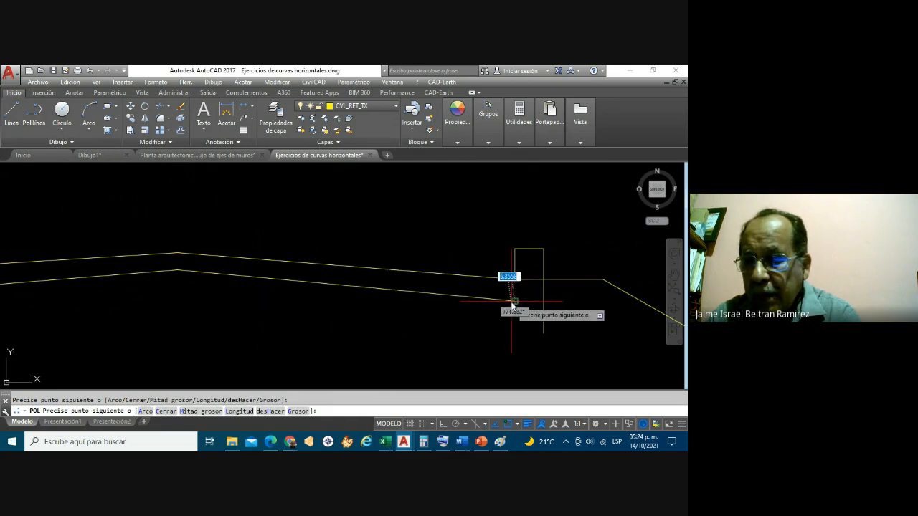
click(604, 302)
key(Escape)
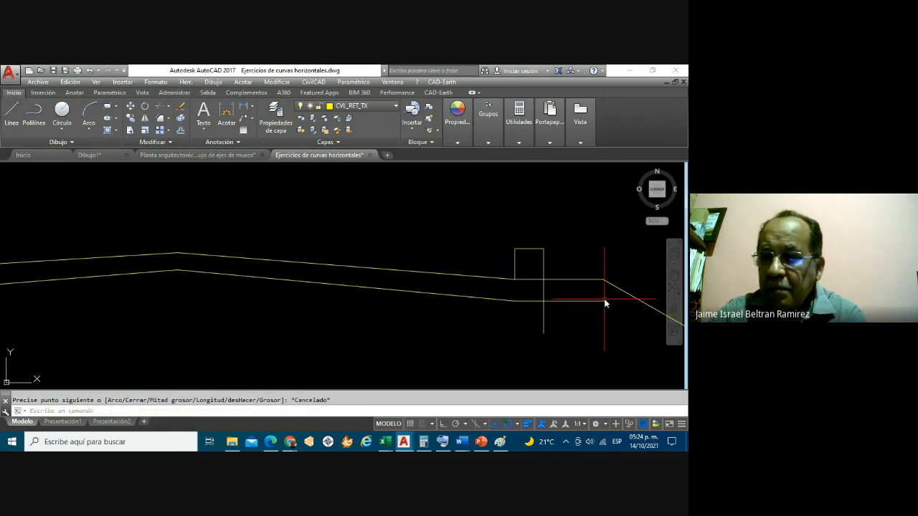
Step: Draw a deeper layer polyline from below the western curb's inner base, peaking beneath the crown, through the eastern curb's lower outer end to below the shoulder's end
scroll(595, 291, down, 3)
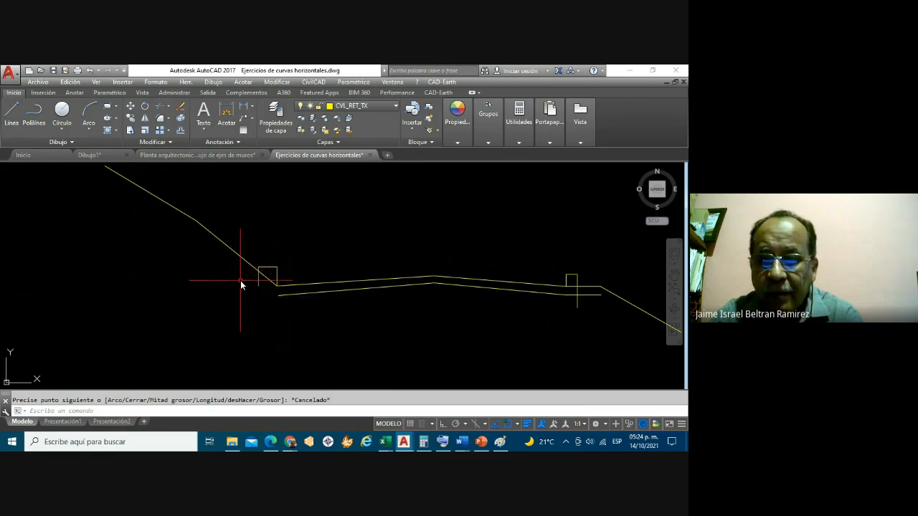
scroll(443, 291, up, 4)
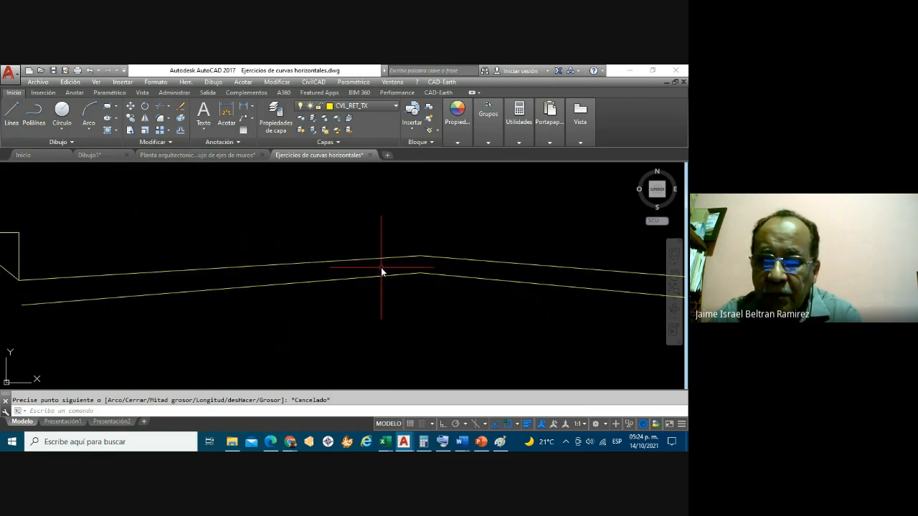
scroll(381, 268, down, 3)
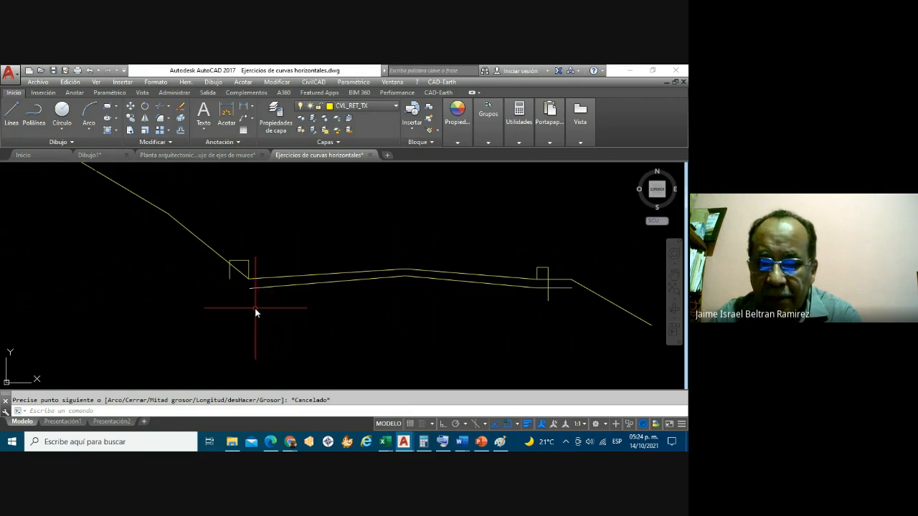
click(34, 110)
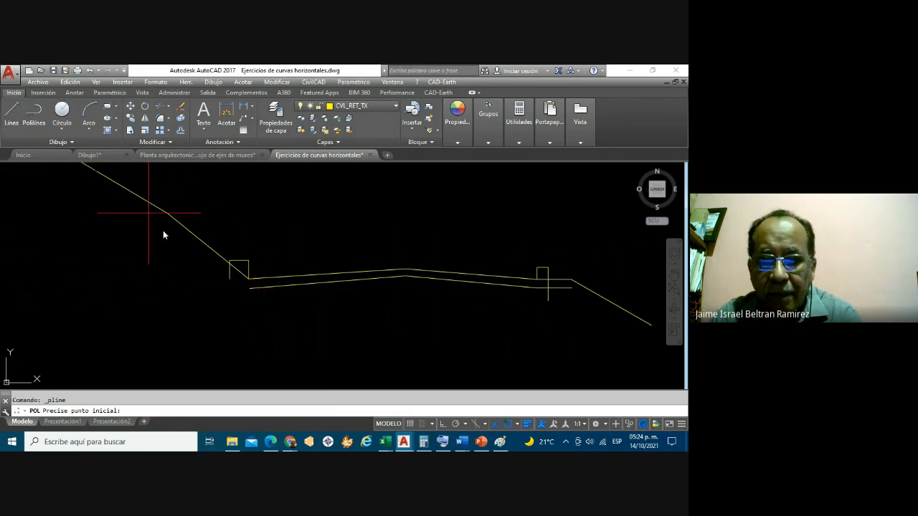
click(250, 304)
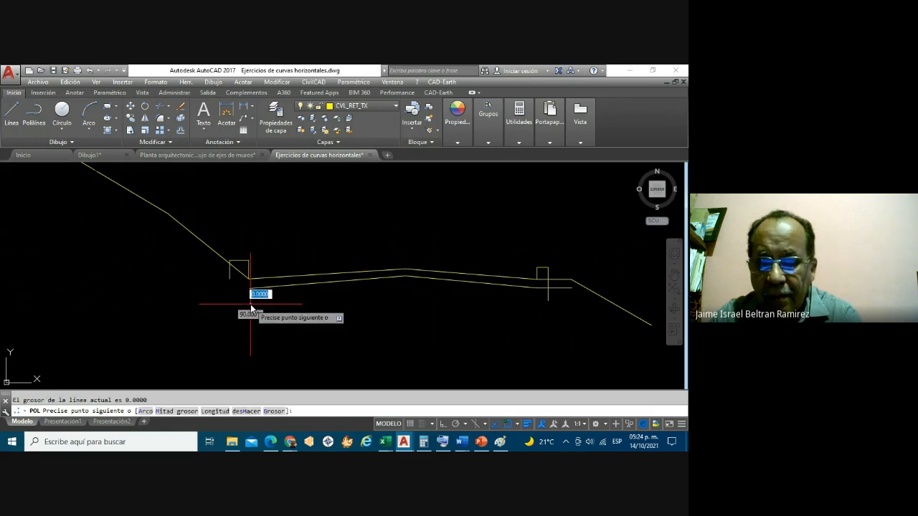
click(406, 291)
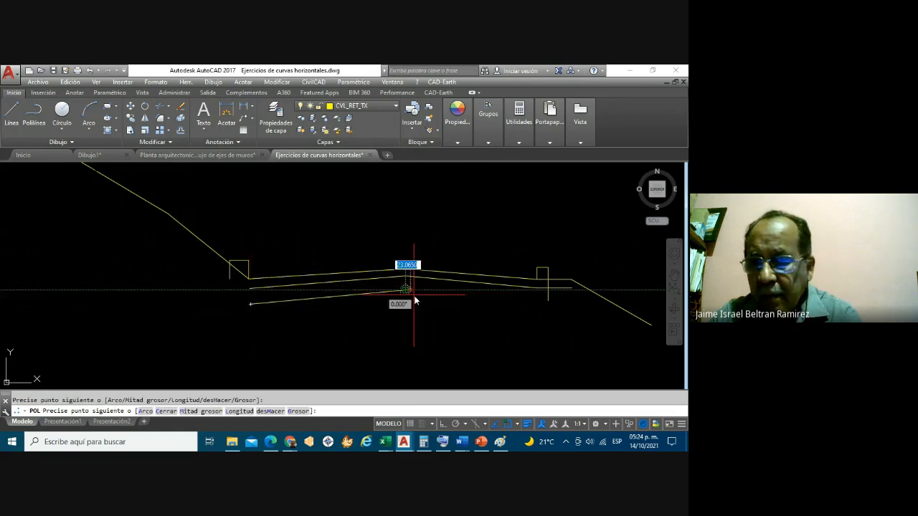
click(547, 301)
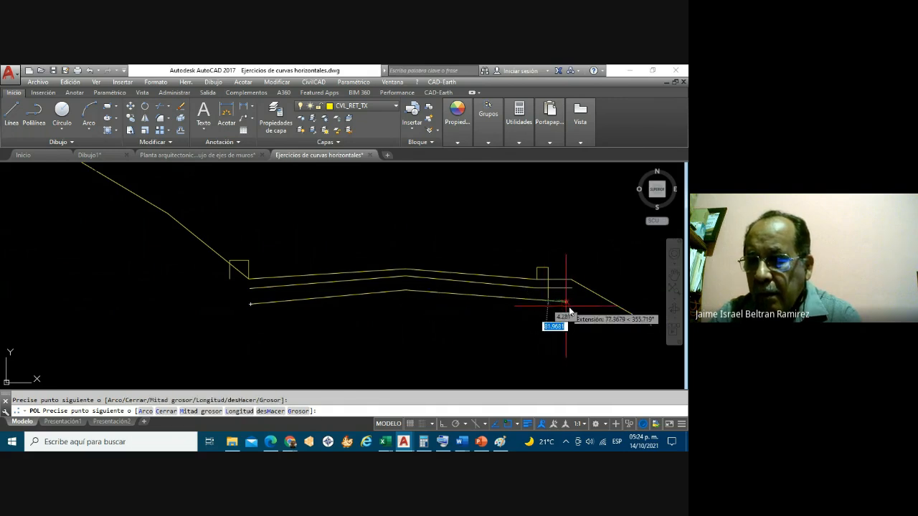
scroll(572, 304, up, 4)
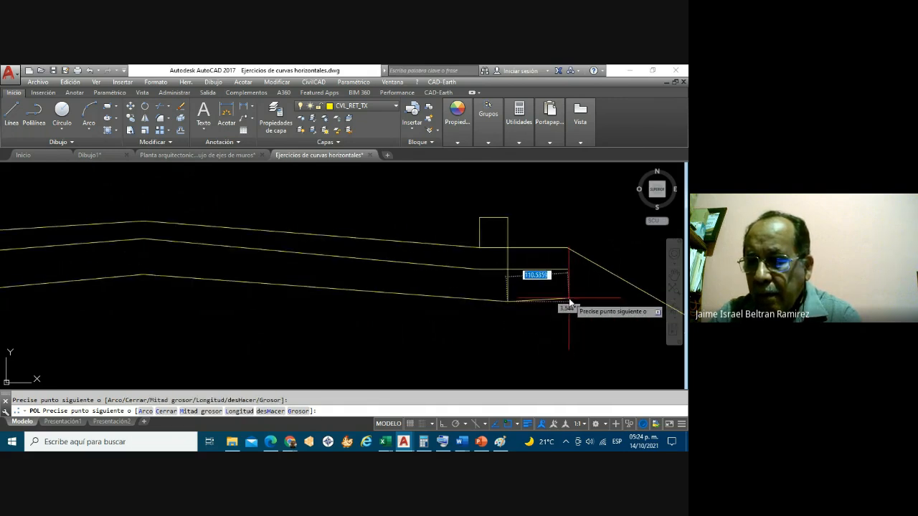
key(Escape)
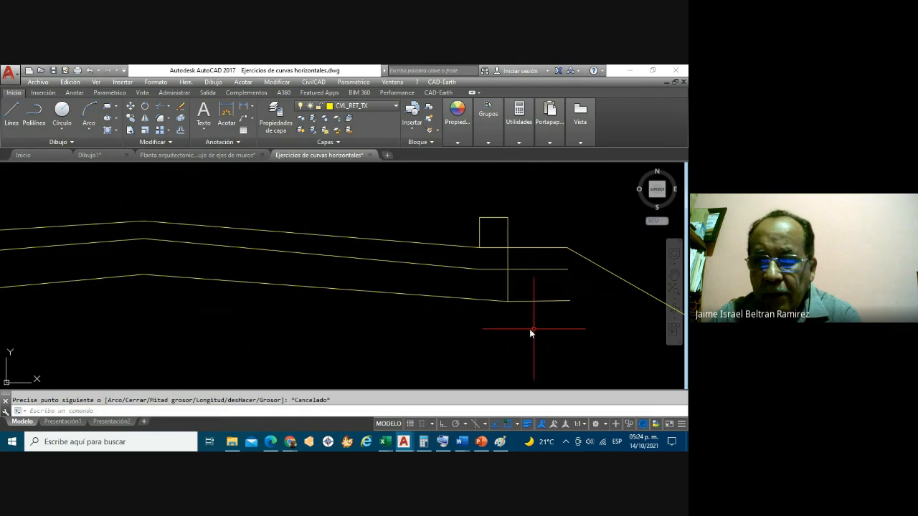
Step: Examine the roadway surface and the two layer lines beneath it across the street section, from the western curb to the eastern shoulder
scroll(443, 309, down, 5)
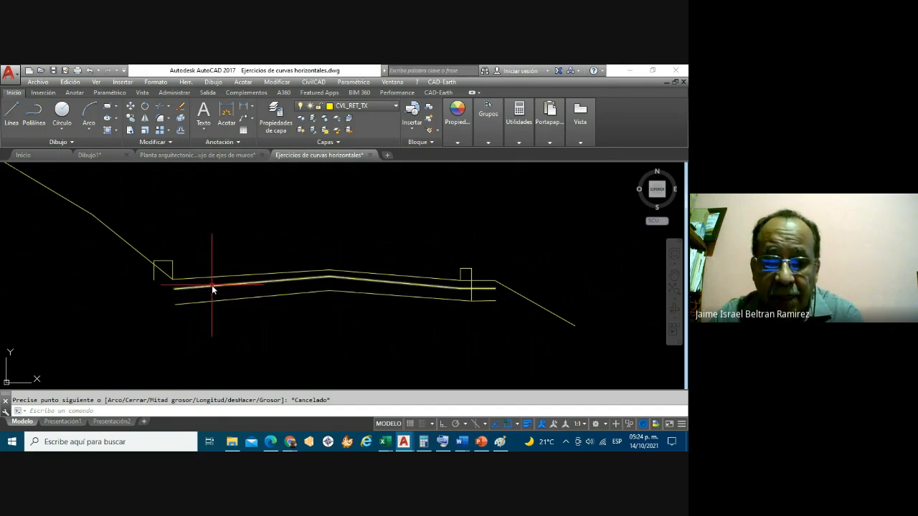
scroll(210, 284, up, 2)
scroll(211, 283, down, 2)
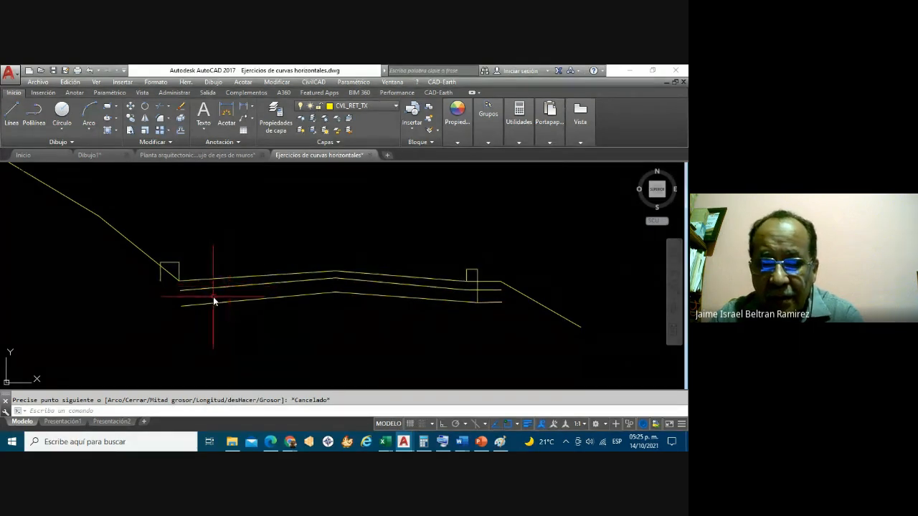
scroll(230, 283, up, 2)
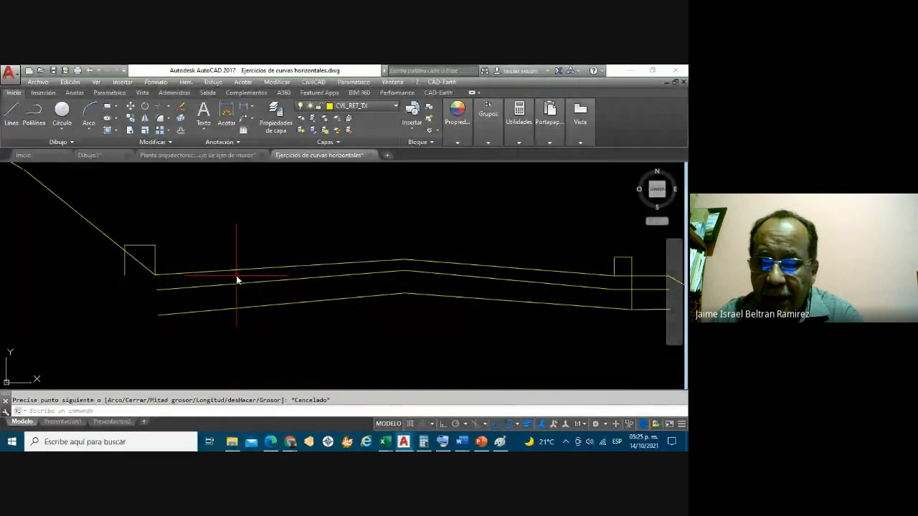
scroll(232, 268, down, 2)
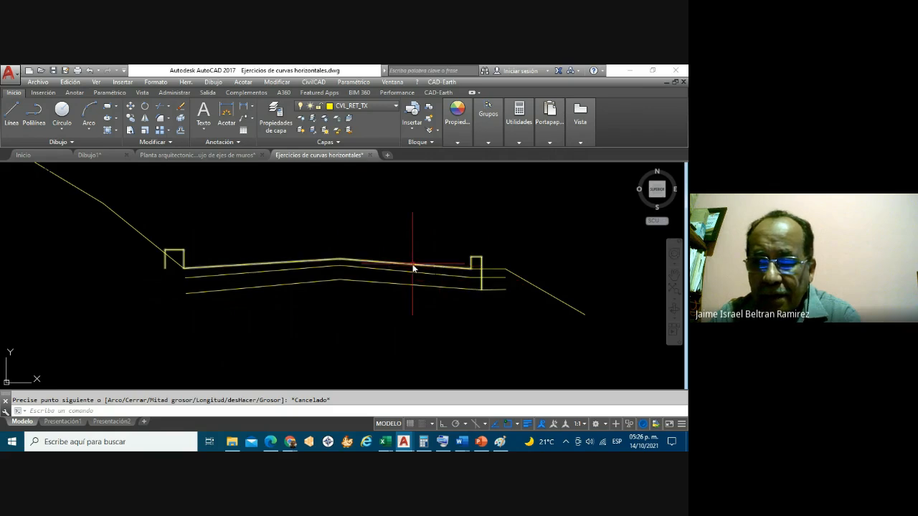
scroll(338, 283, down, 2)
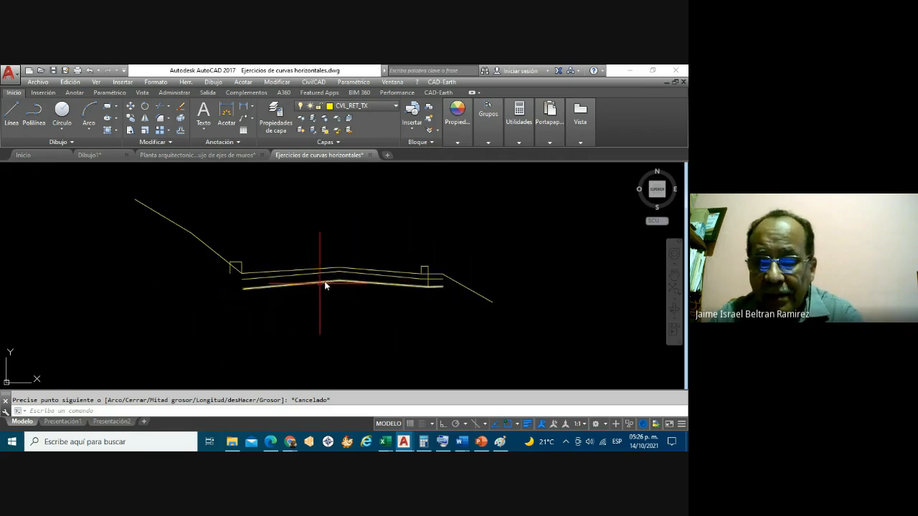
scroll(329, 282, down, 2)
scroll(331, 282, up, 2)
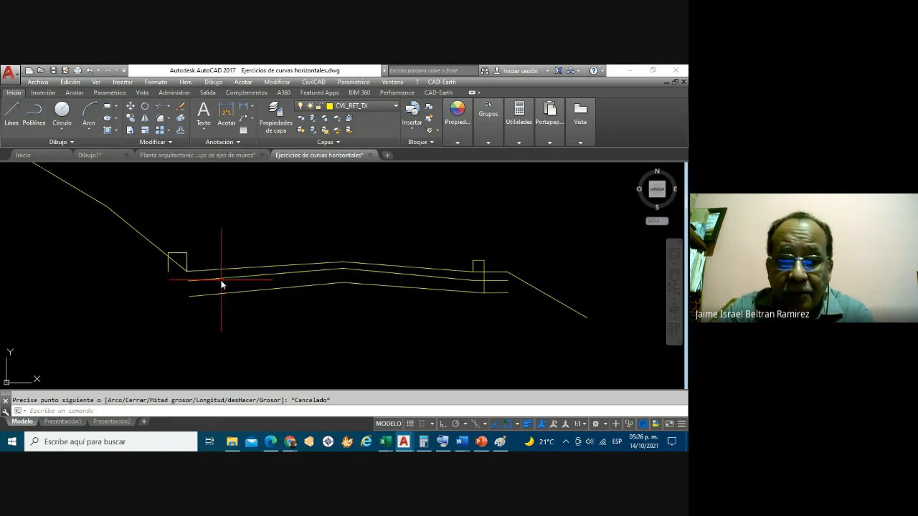
scroll(193, 293, up, 2)
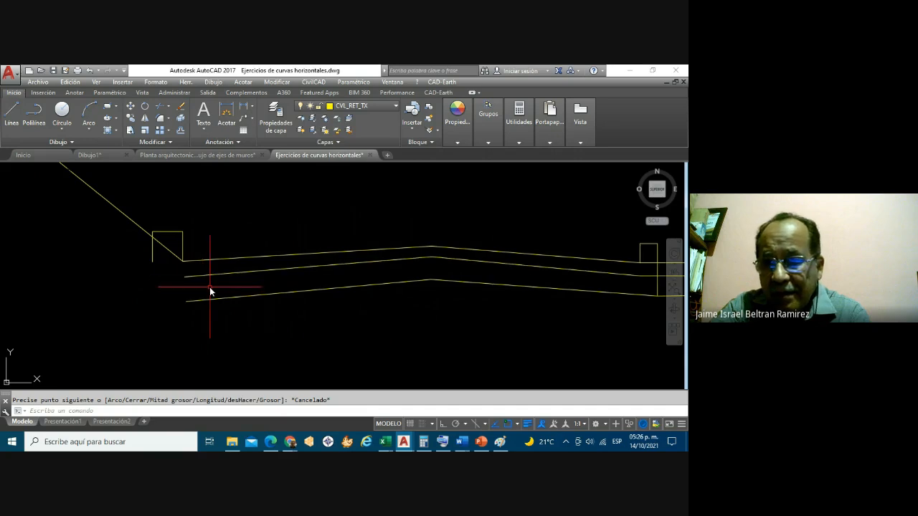
scroll(210, 291, down, 3)
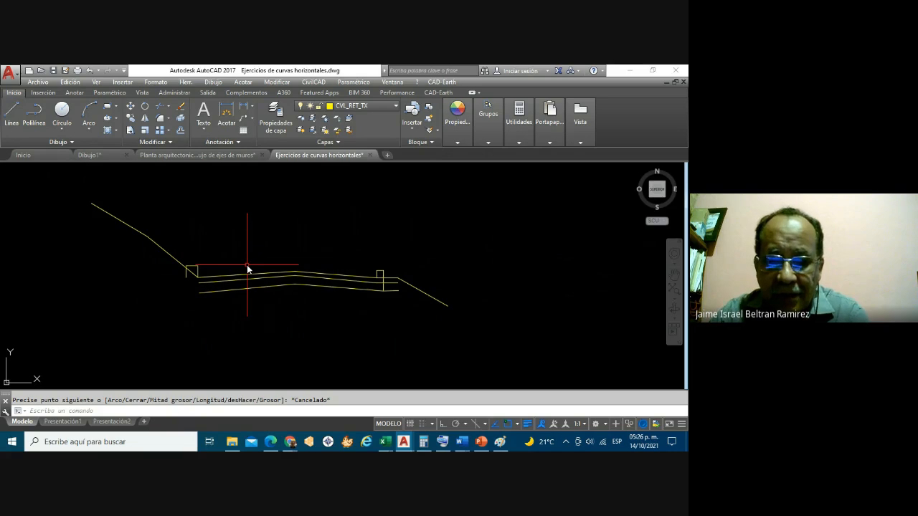
click(580, 116)
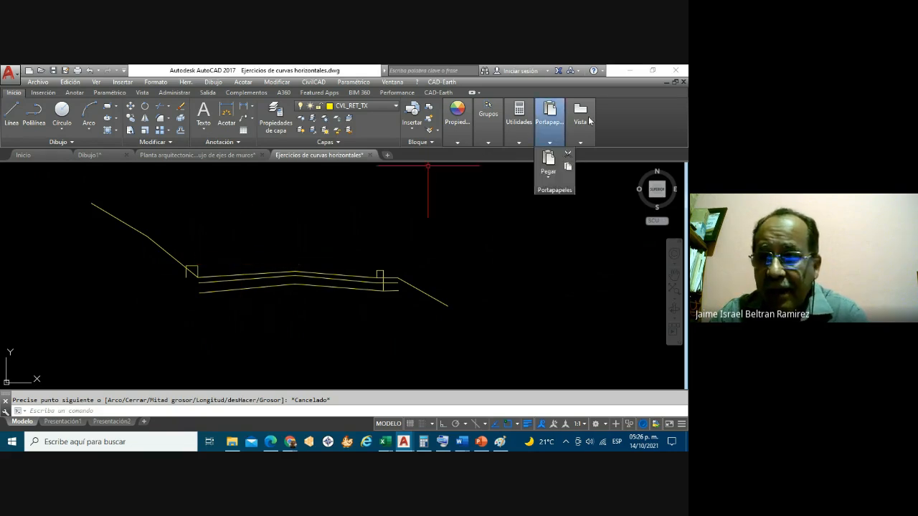